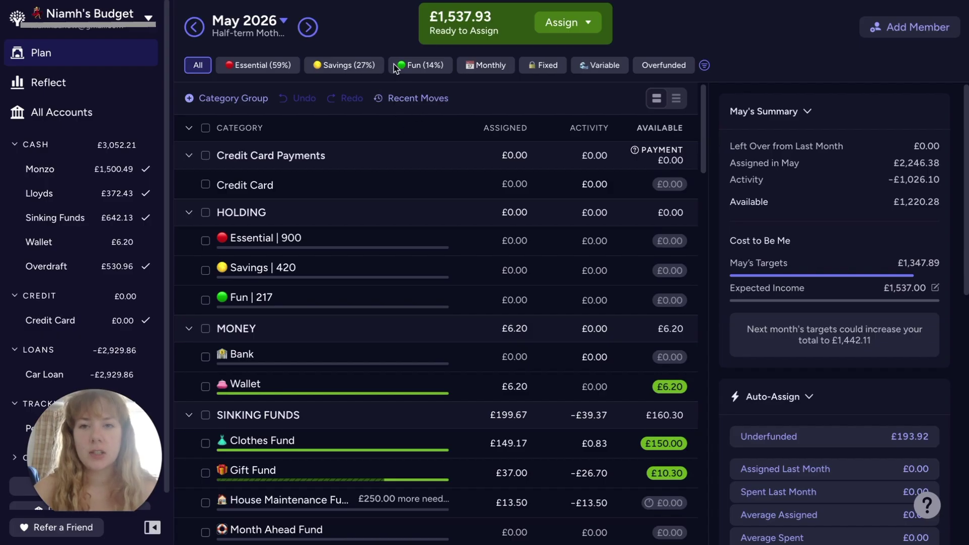
# - Switch to the Financial Planner 2026 document in Google Docs and tick off "Fund emergency underfunded" in the Payday Routine checklist
pyautogui.hotkey('ctrl', 'Tab')
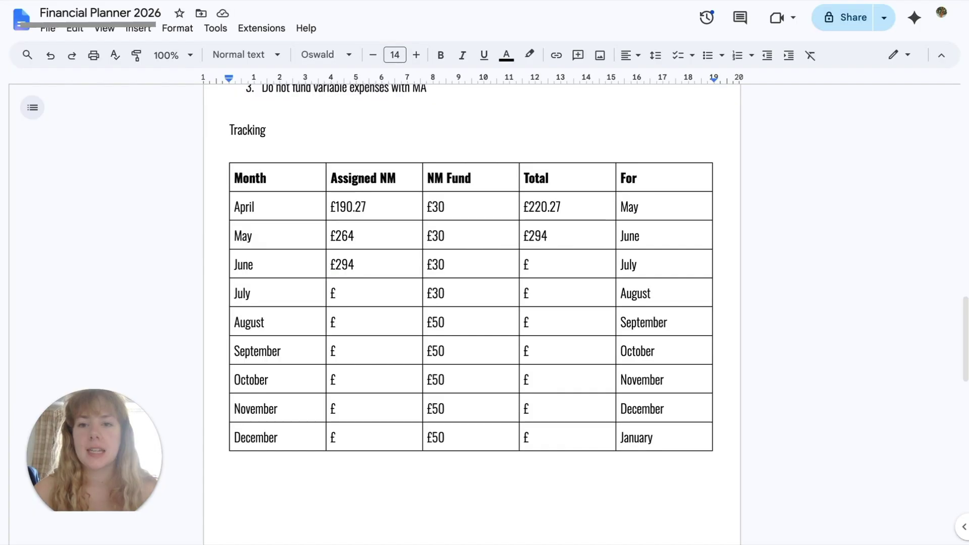
pyautogui.scroll(6, 567, 221)
pyautogui.scroll(10, 568, 224)
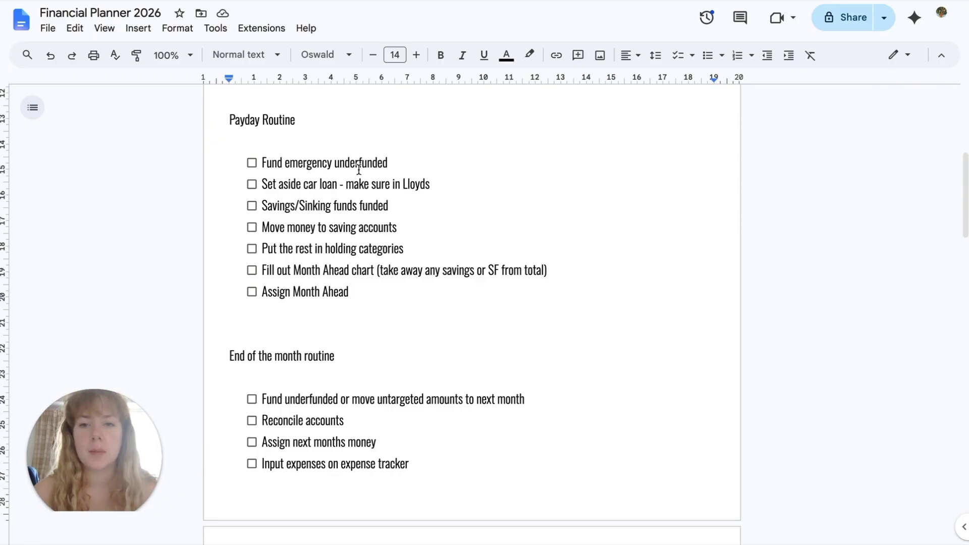
pyautogui.click(252, 163)
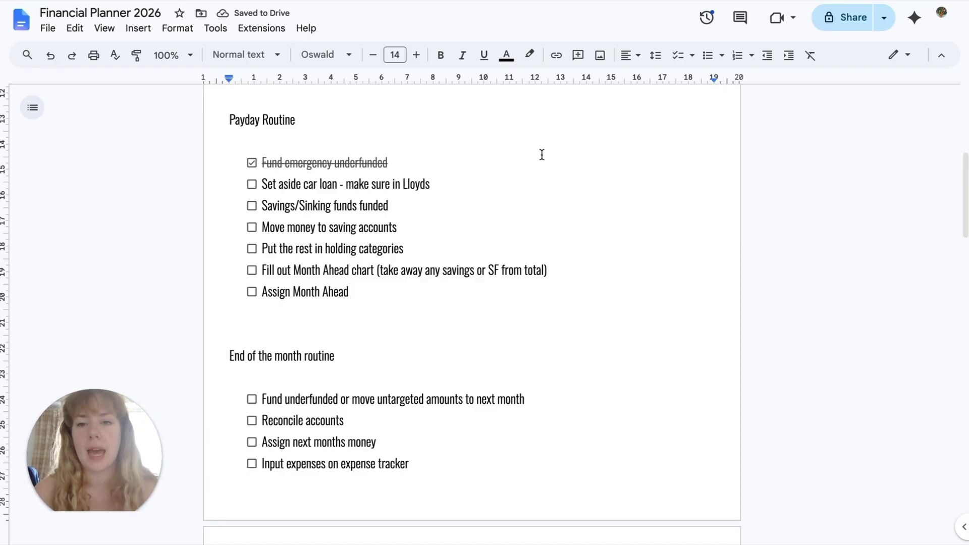
# - Enter 324 as the June total in the Month Ahead Goal tracking table
pyautogui.scroll(-1, 542, 154)
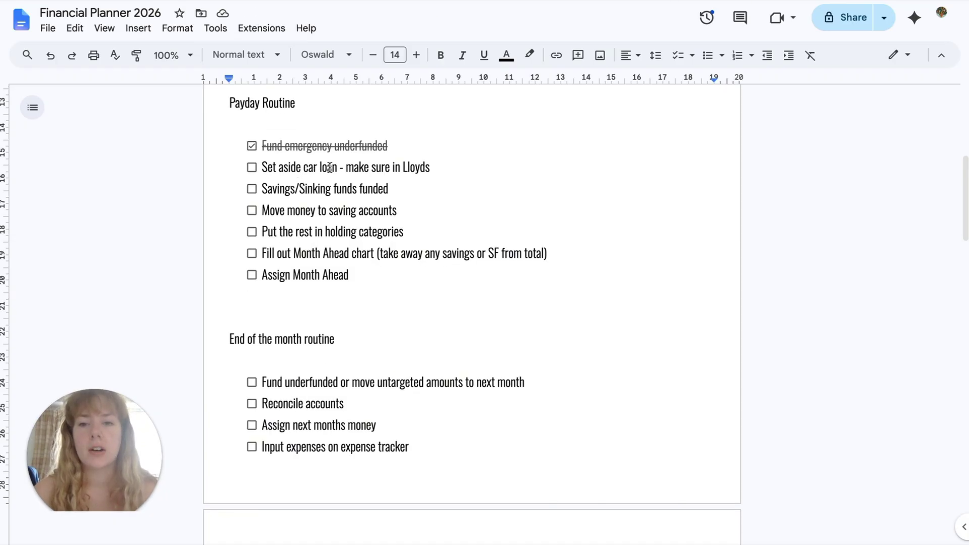
pyautogui.scroll(1, 326, 174)
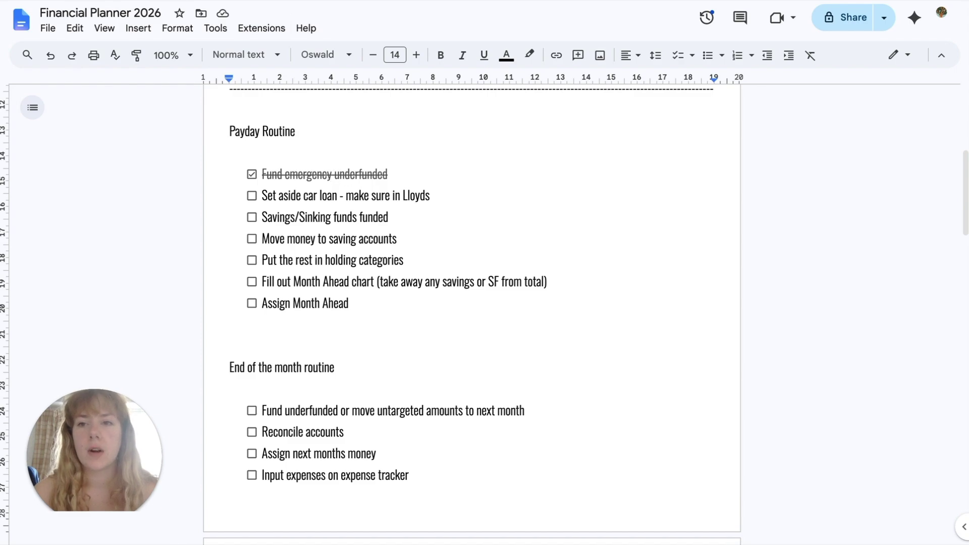
pyautogui.scroll(-5, 532, 347)
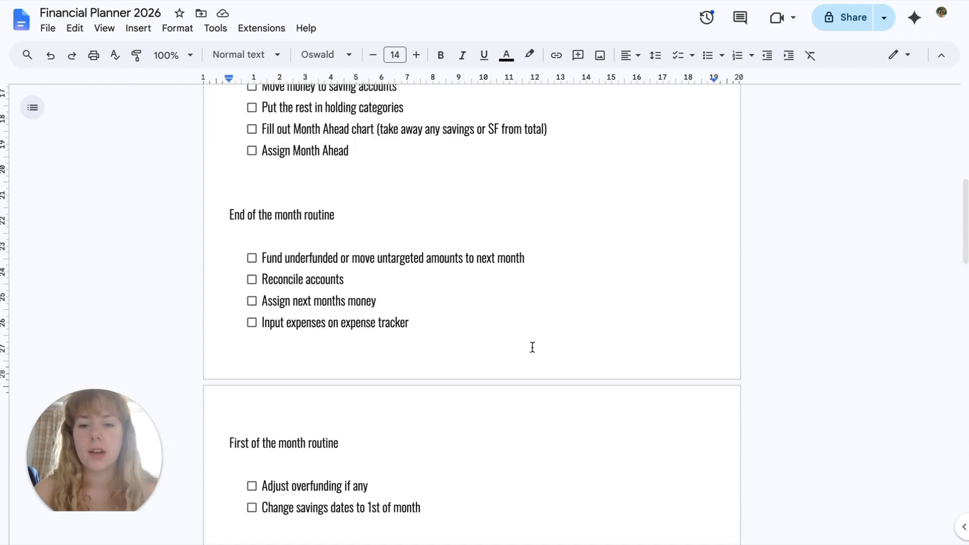
pyautogui.scroll(-10, 532, 347)
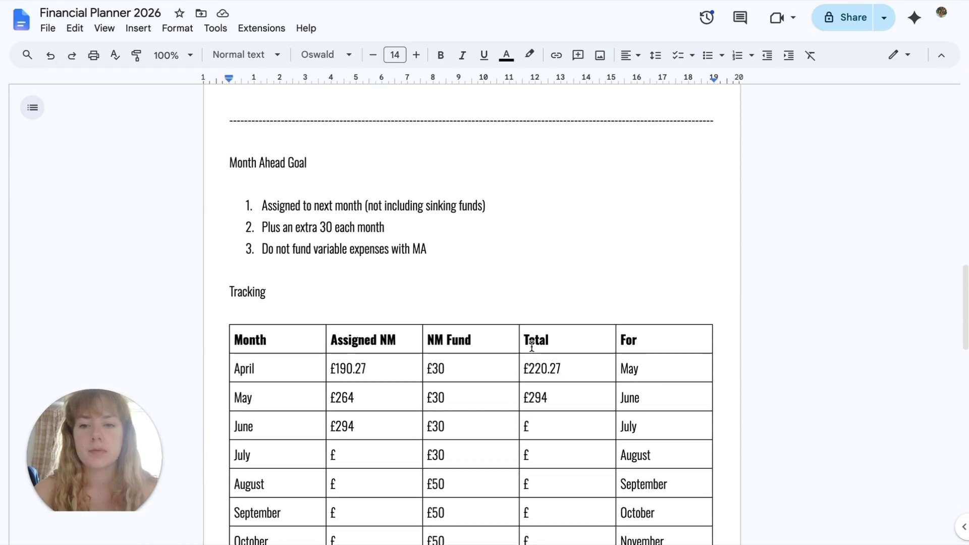
pyautogui.scroll(-1, 531, 347)
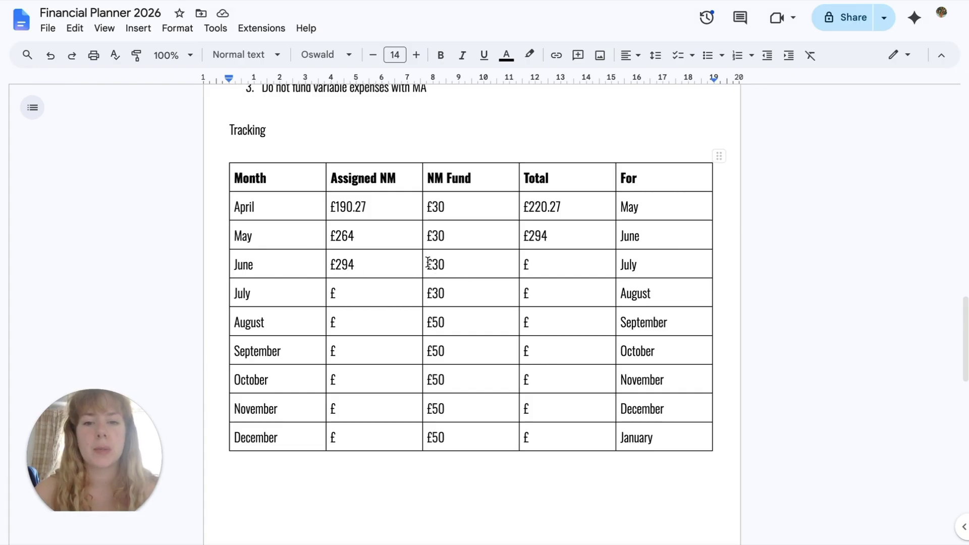
pyautogui.click(555, 266)
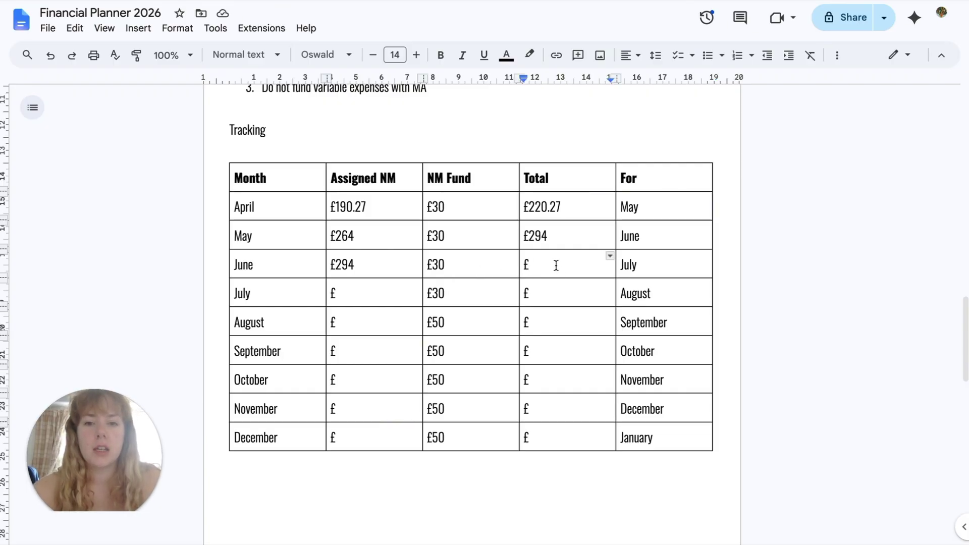
pyautogui.write('324')
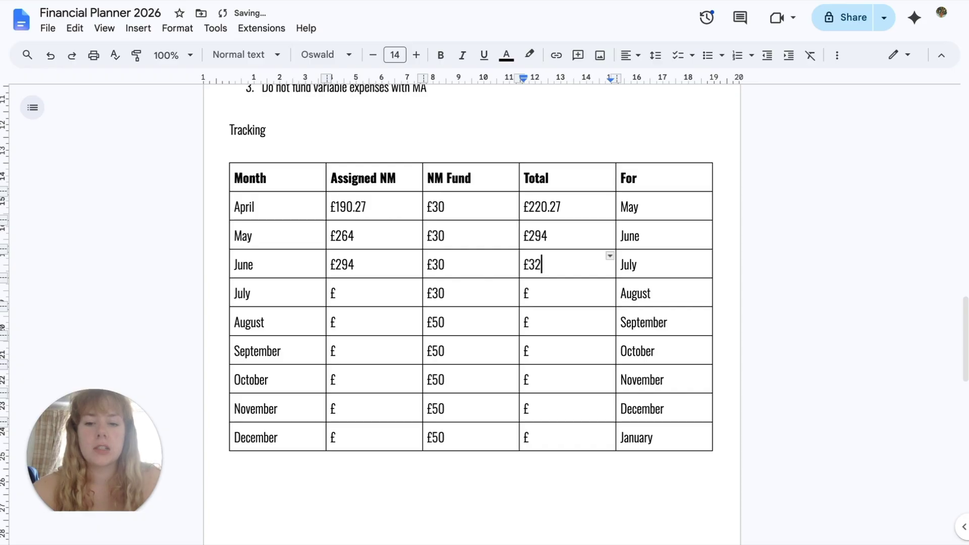
# - Return to the YNAB May 2026 plan and assign £900 to the Essential and £420 to the Savings holding category
pyautogui.moveTo(500, 168)
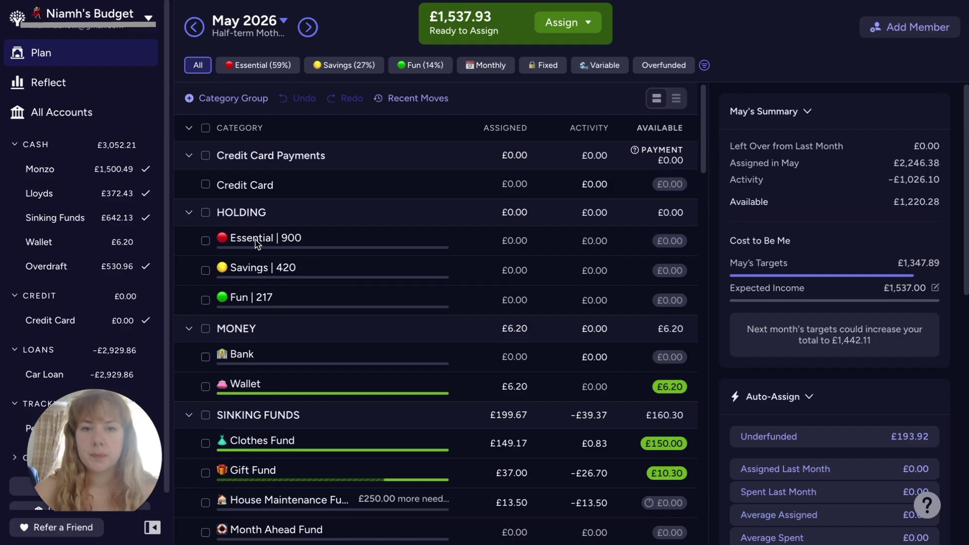
pyautogui.click(305, 241)
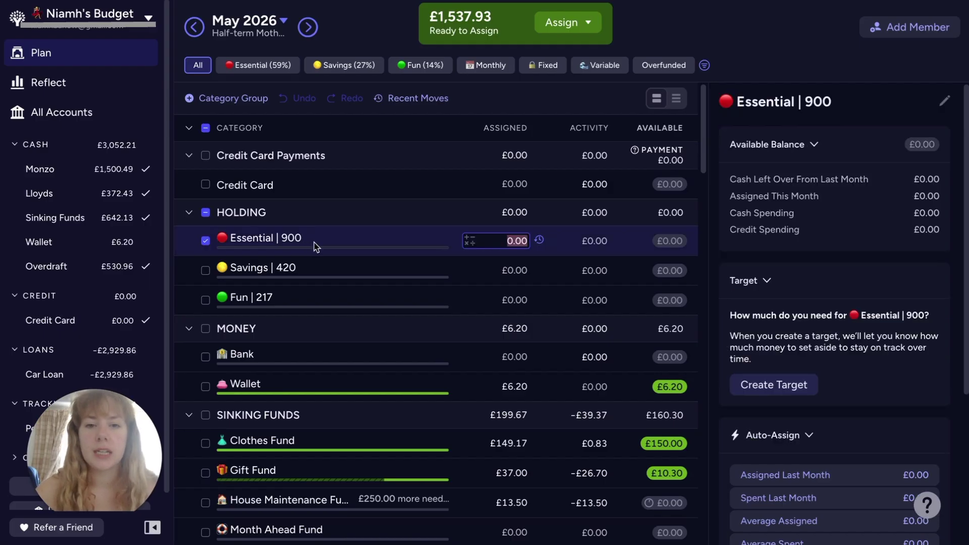
pyautogui.write('900')
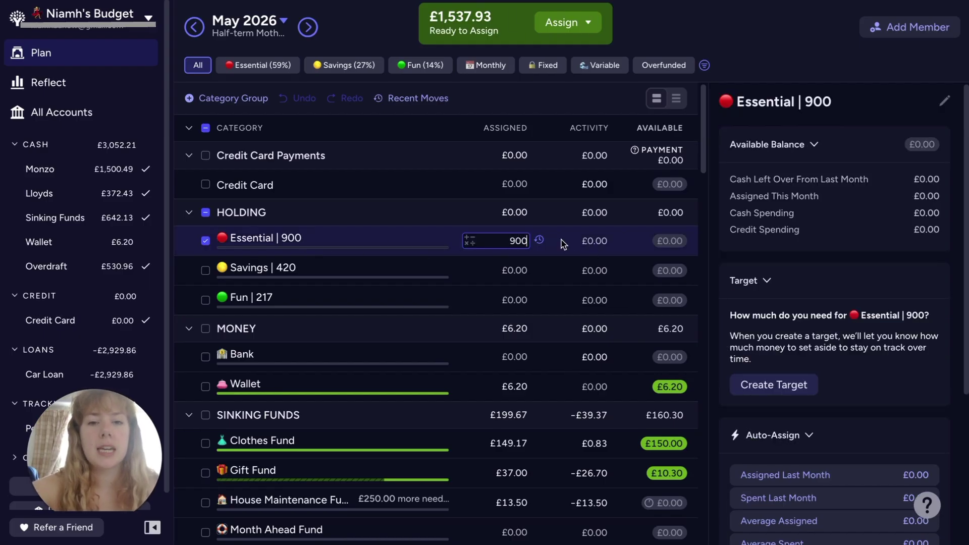
pyautogui.press('Return')
pyautogui.click(499, 271)
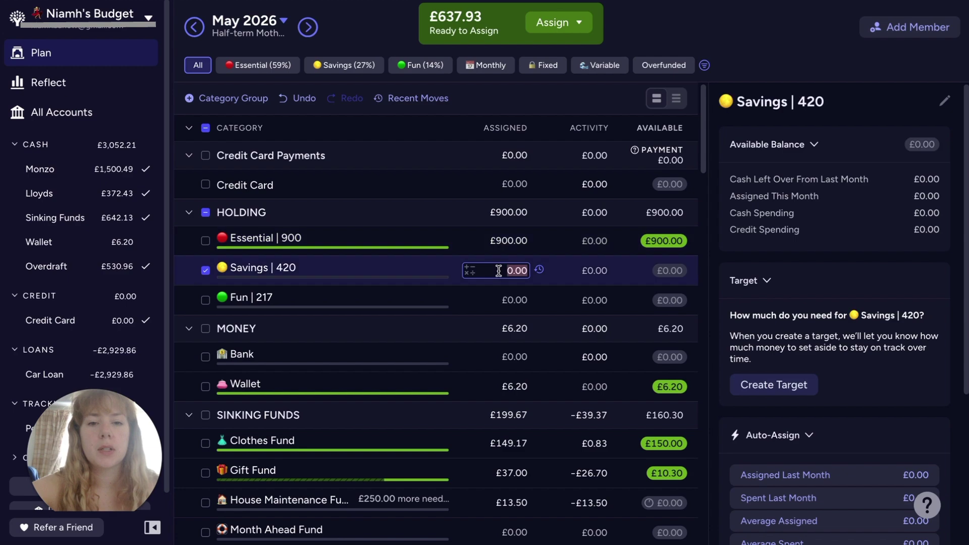
pyautogui.write('4')
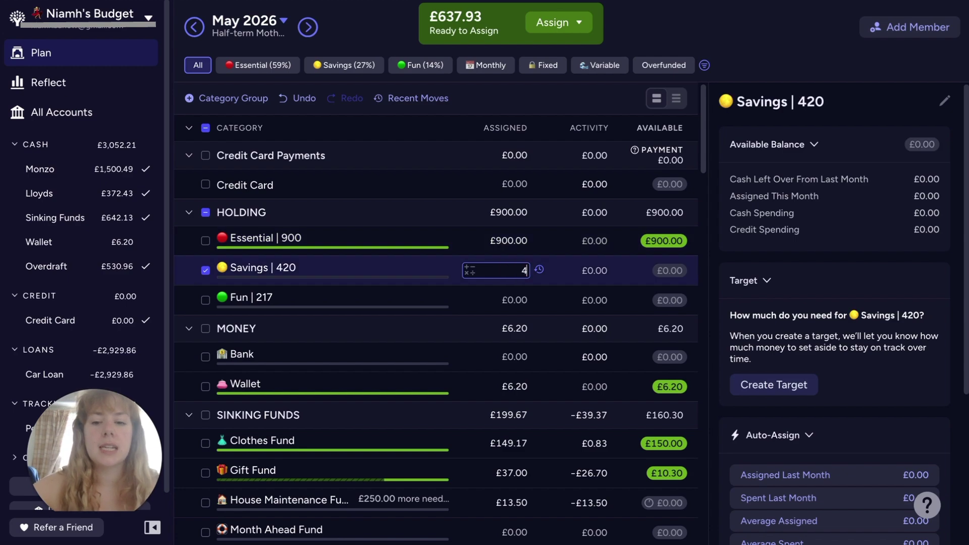
pyautogui.write('20')
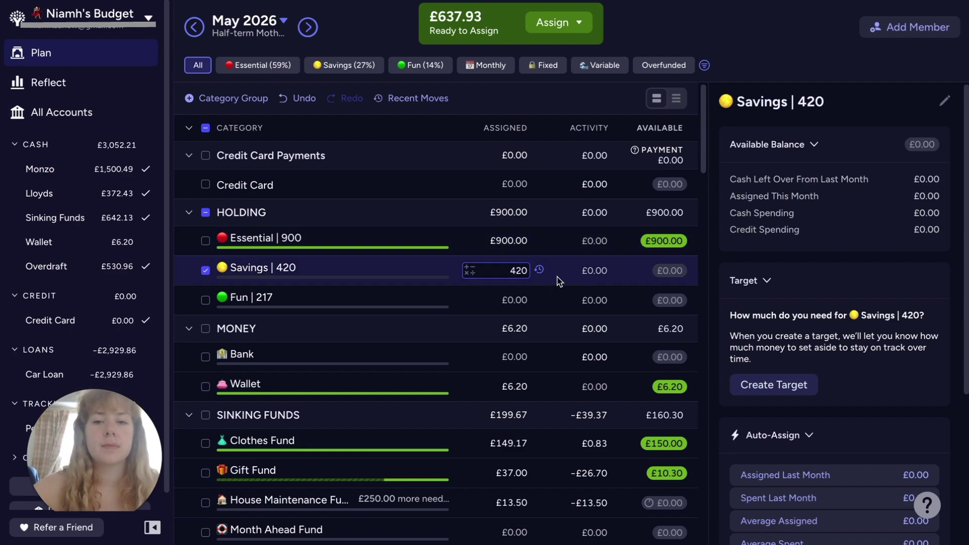
pyautogui.press('Return')
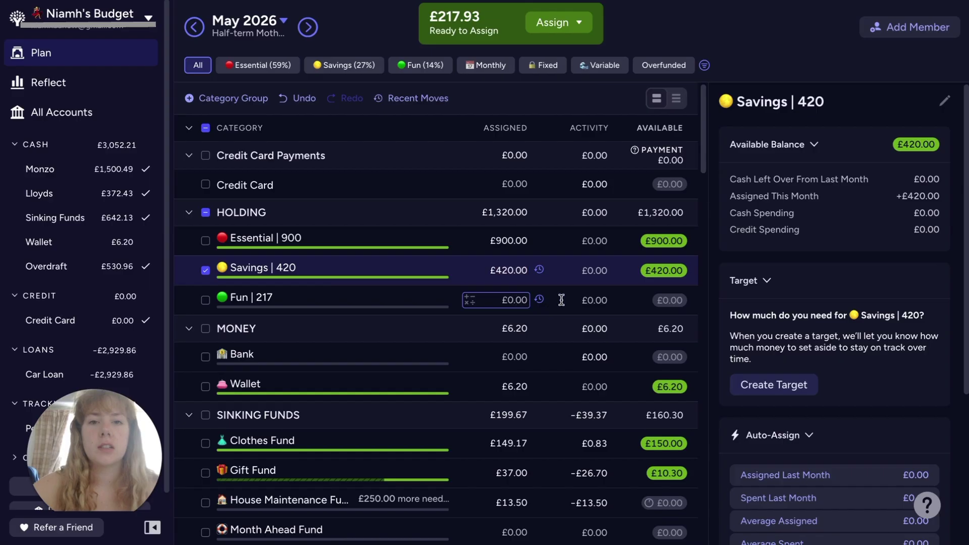
# - Assign £217.93 to the Fun category in the Holding group
pyautogui.click(563, 301)
pyautogui.write('21')
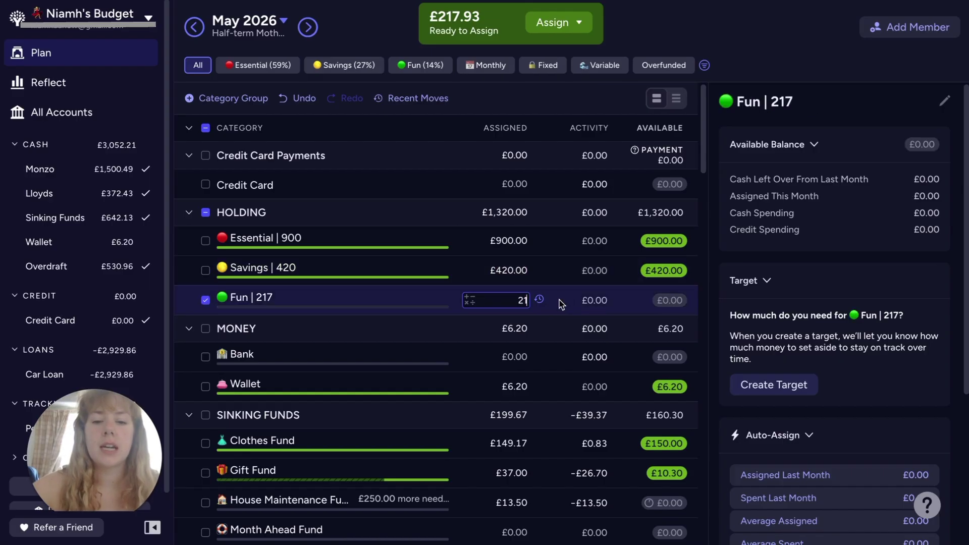
pyautogui.write('7.9')
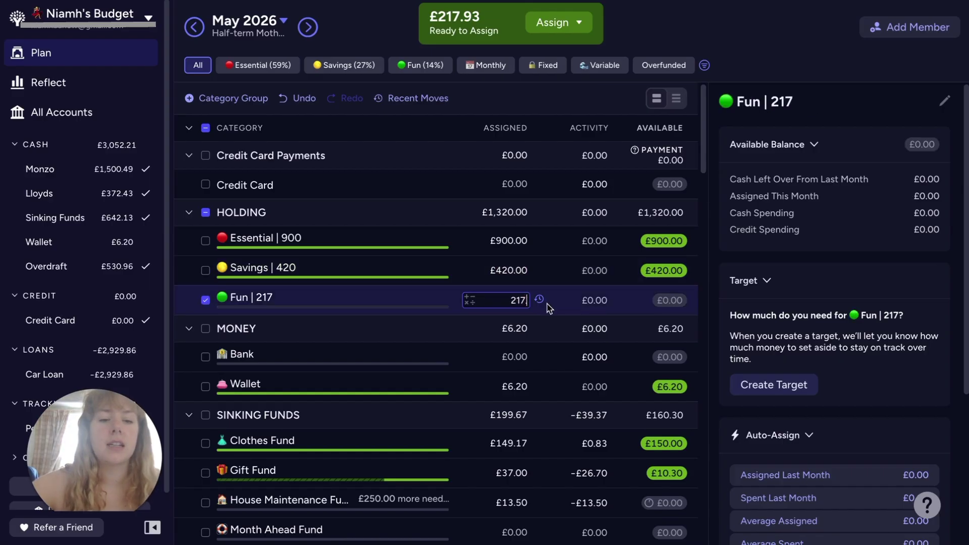
pyautogui.write('3')
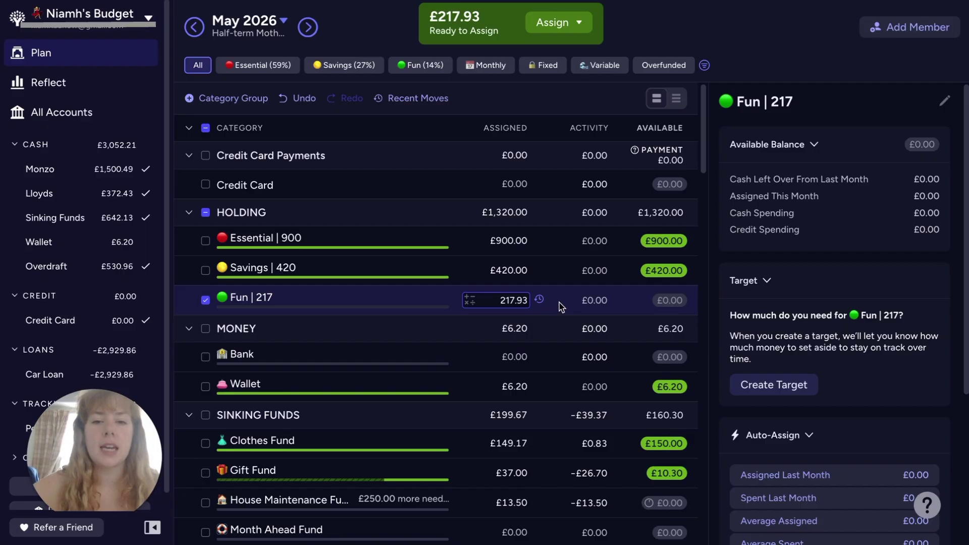
pyautogui.press('Return')
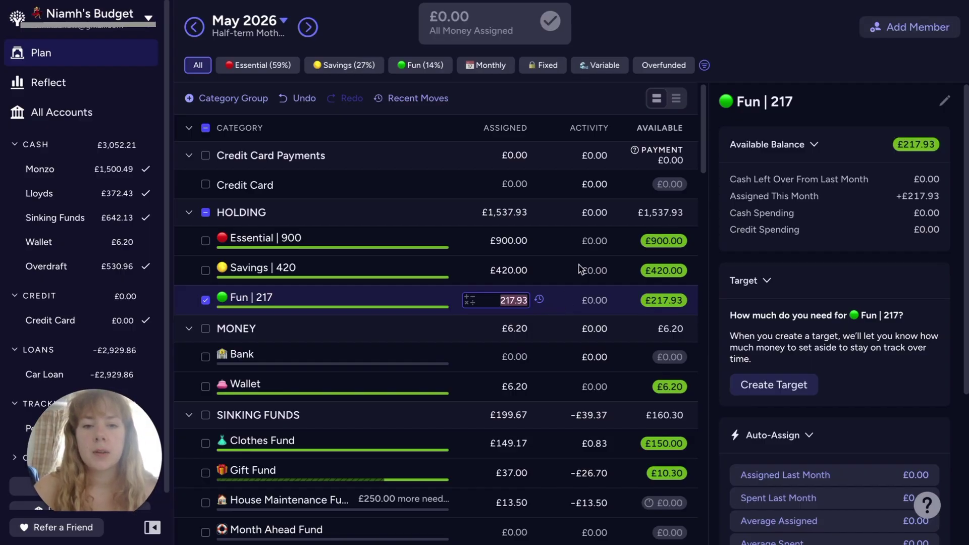
# - Subtract 30 from the amount assigned to the Savings holding category
pyautogui.click(520, 270)
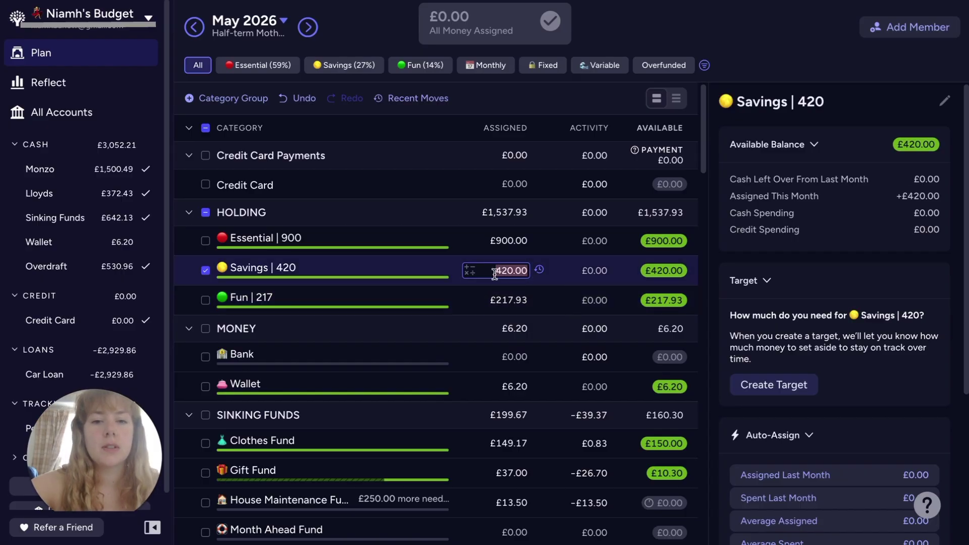
pyautogui.click(475, 272)
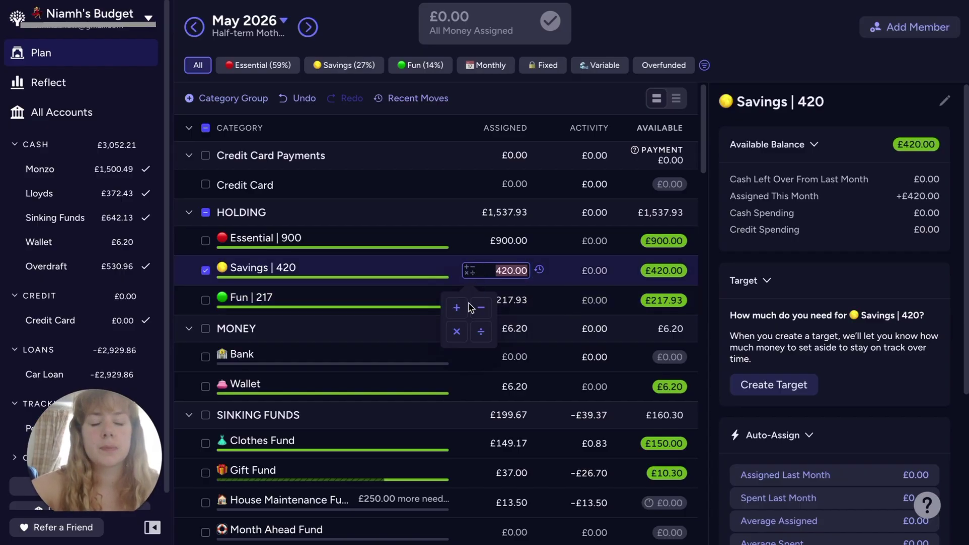
pyautogui.click(485, 316)
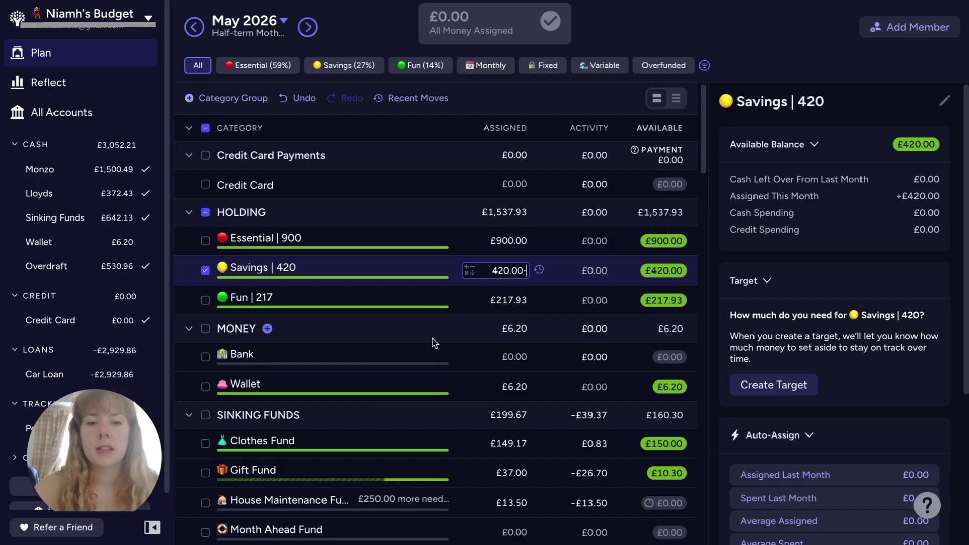
pyautogui.write('390')
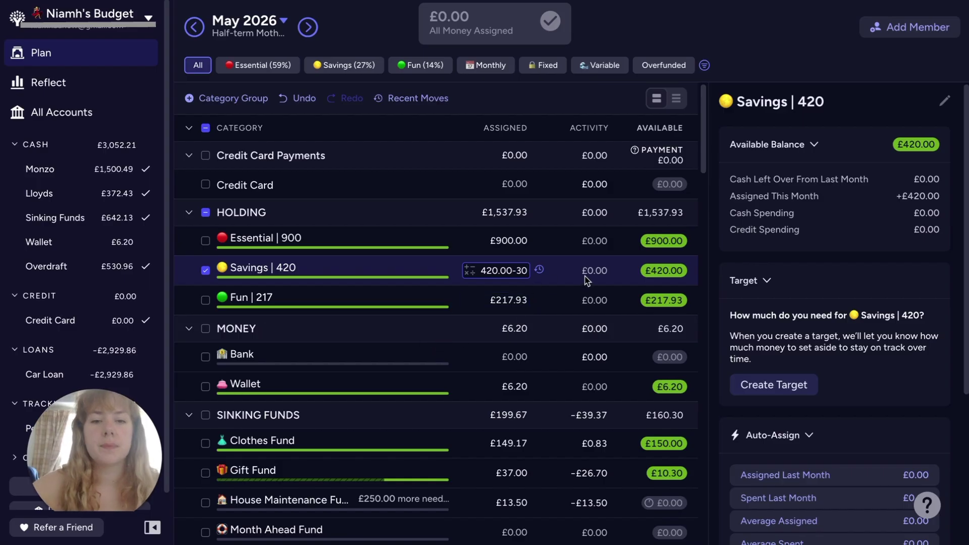
pyautogui.press('Return')
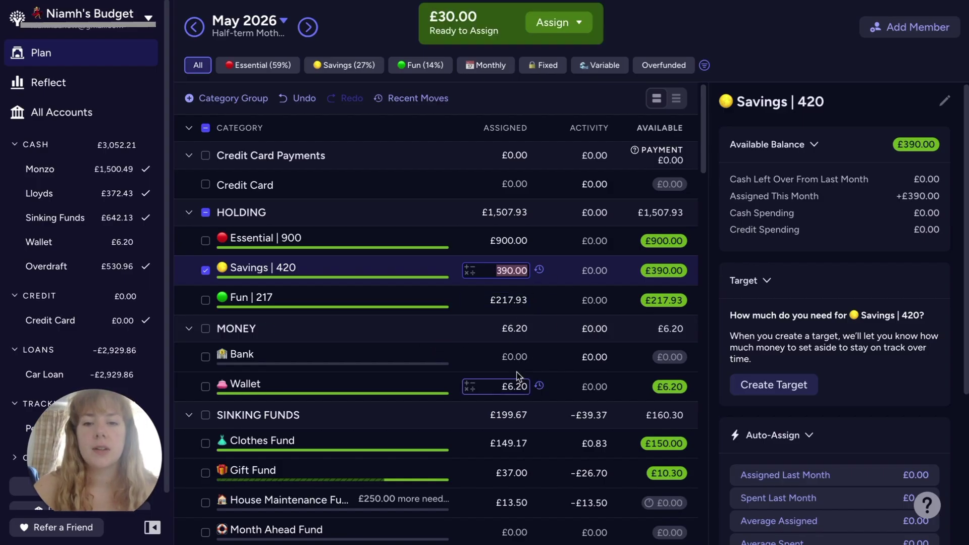
# - Assign £30 to the Month Ahead Fund in the Sinking Funds group
pyautogui.scroll(-1, 538, 338)
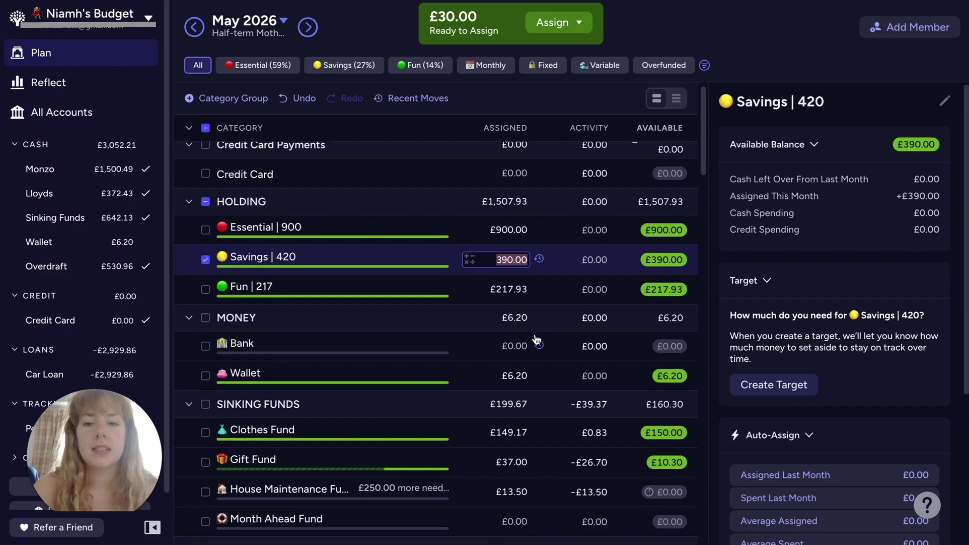
pyautogui.scroll(-2, 536, 340)
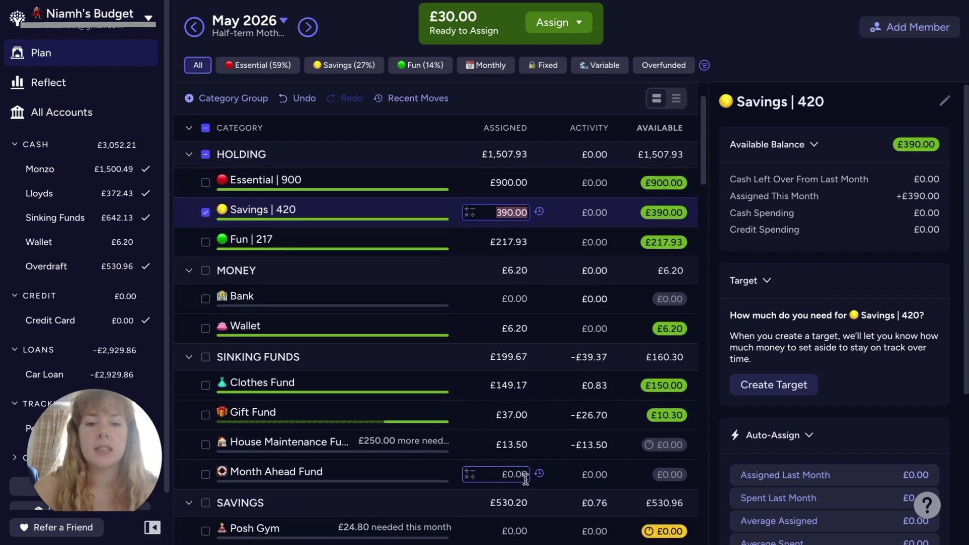
pyautogui.click(526, 476)
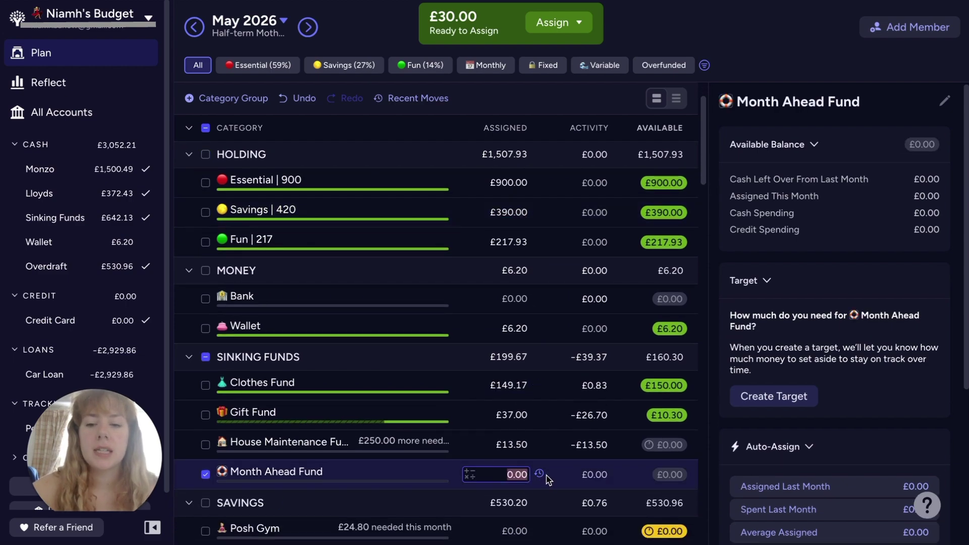
pyautogui.write('30')
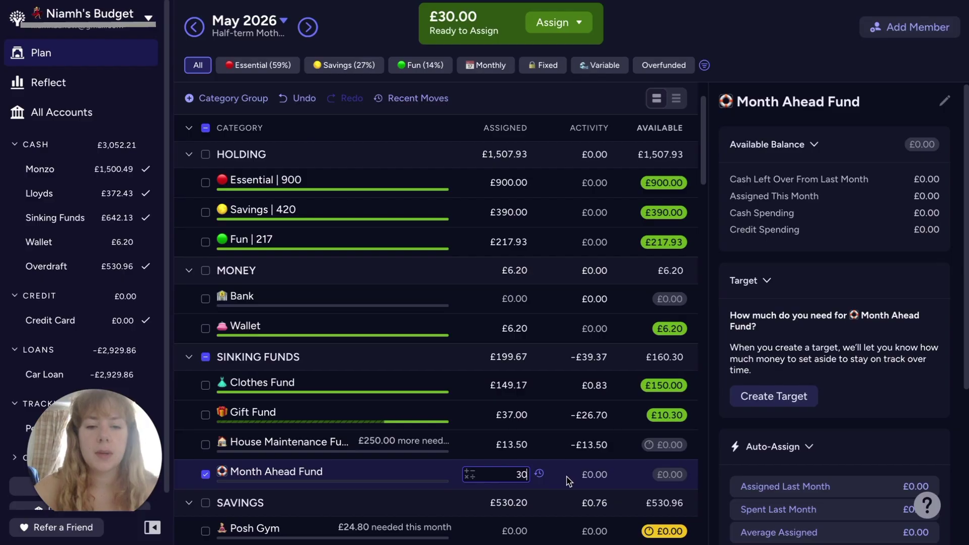
pyautogui.press('Return')
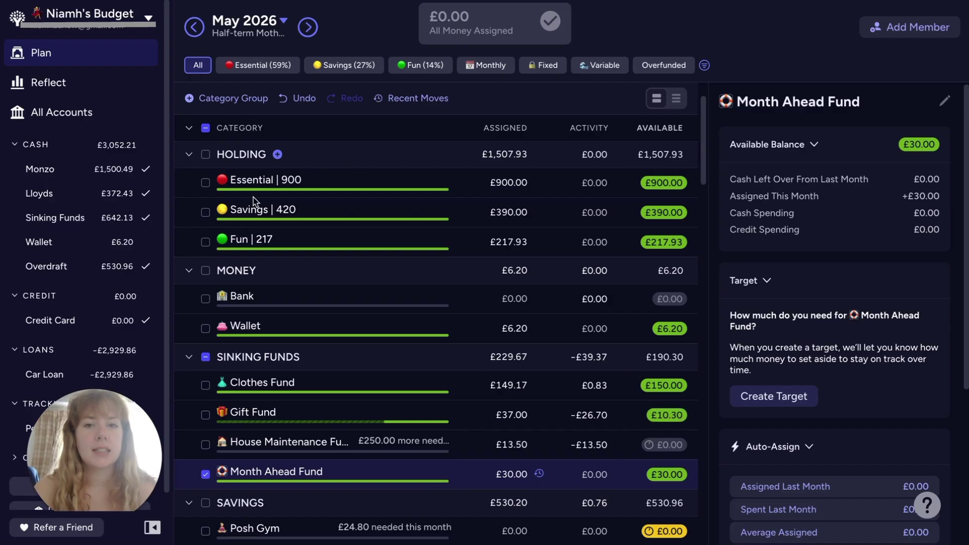
# - Clear the category selection and check the amount assigned in future months, then review the Holding group
pyautogui.click(205, 357)
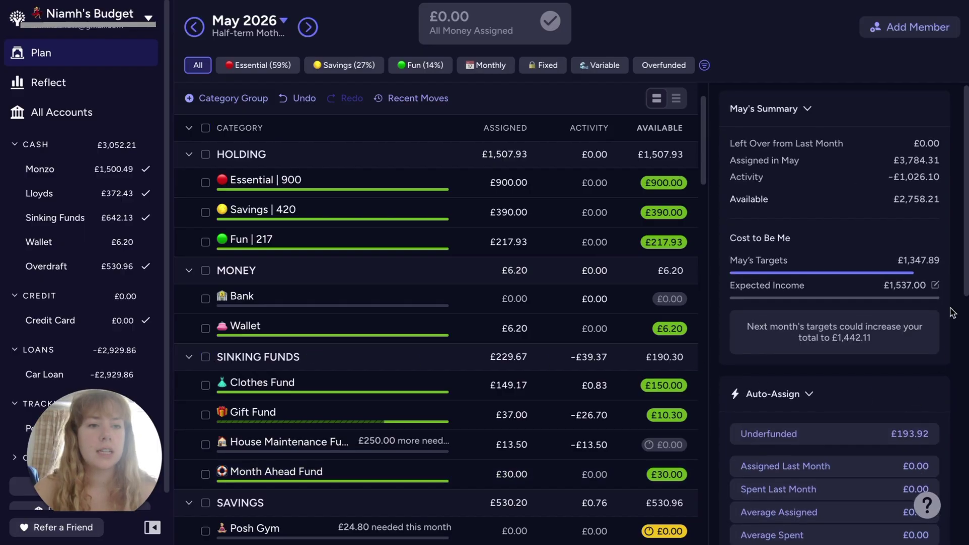
pyautogui.scroll(-8, 904, 353)
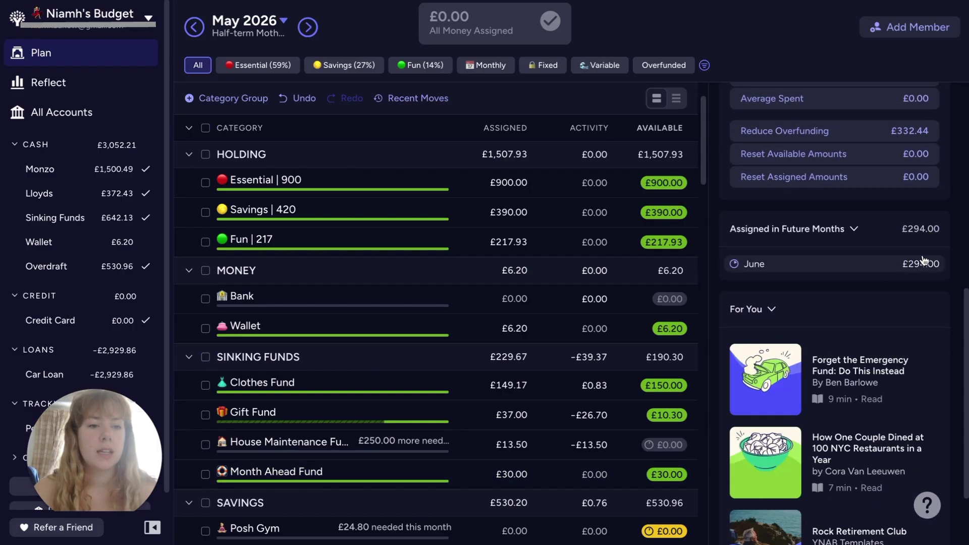
pyautogui.scroll(2, 375, 307)
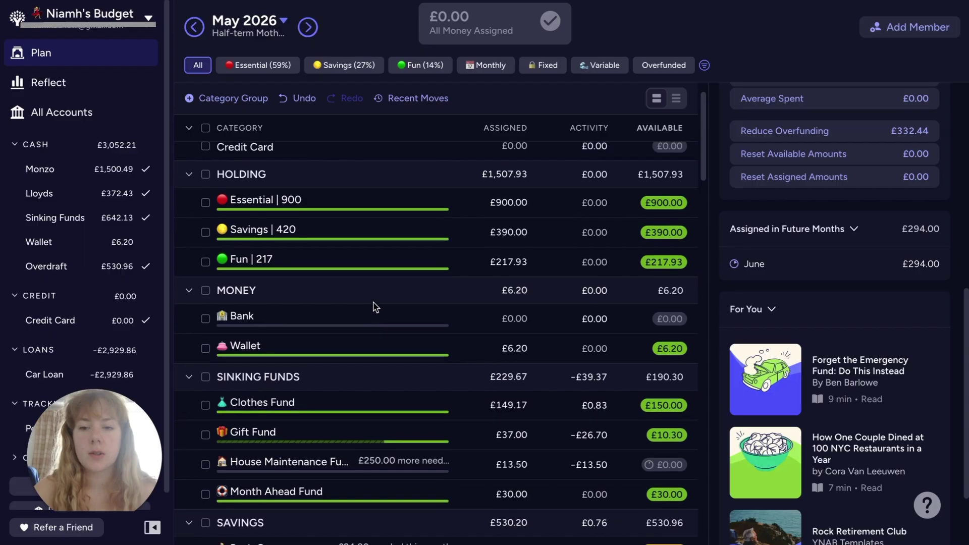
pyautogui.scroll(2, 375, 307)
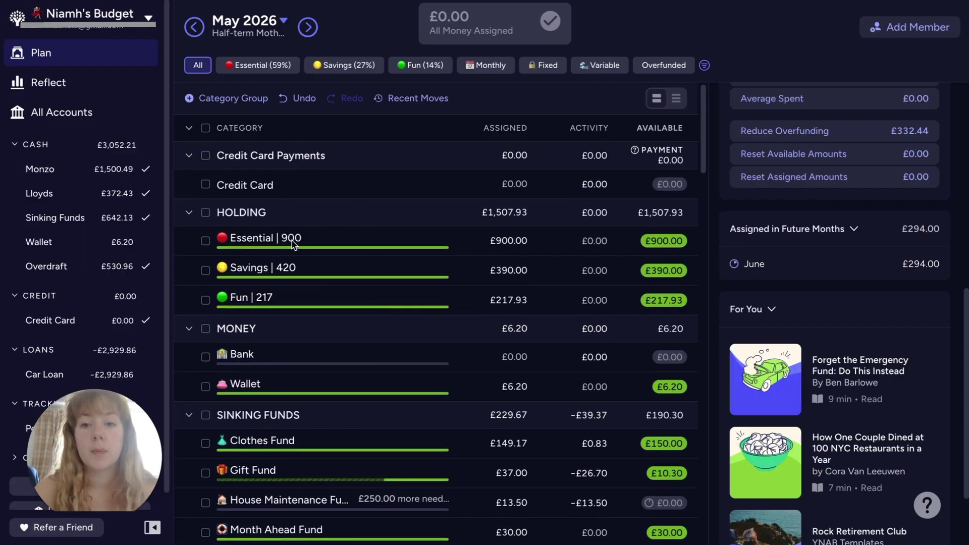
# - Subtract 294 from the amount assigned to the Essential category in the Holding group
pyautogui.click(474, 241)
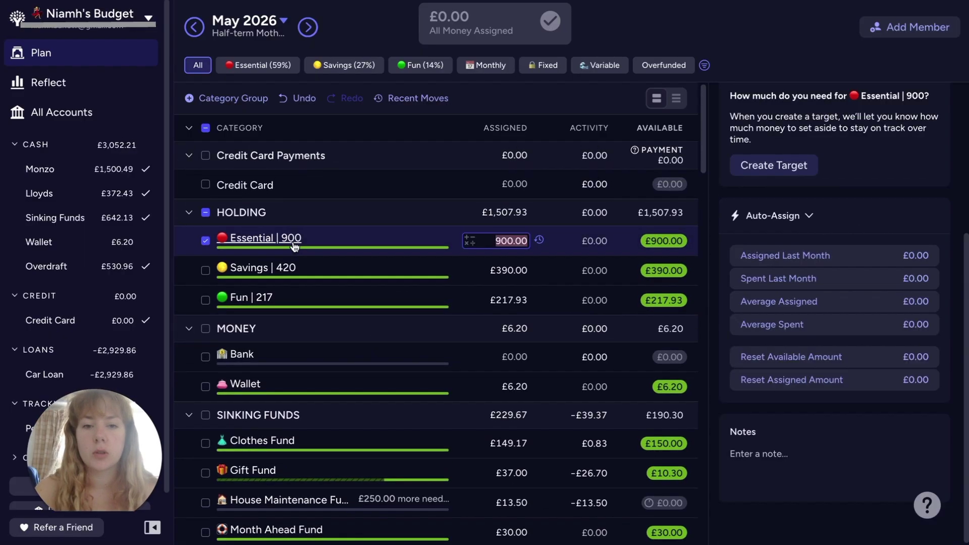
pyautogui.click(474, 242)
pyautogui.click(477, 278)
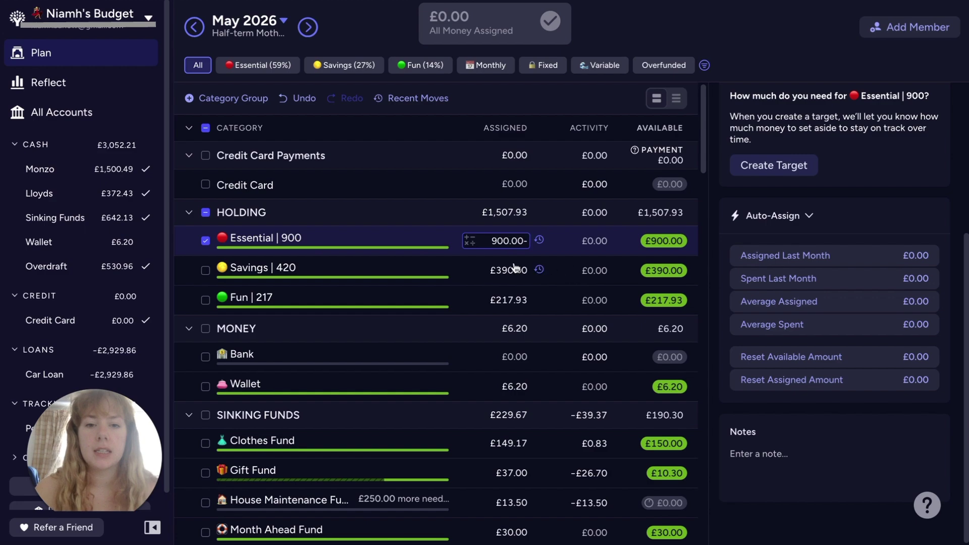
pyautogui.write('29')
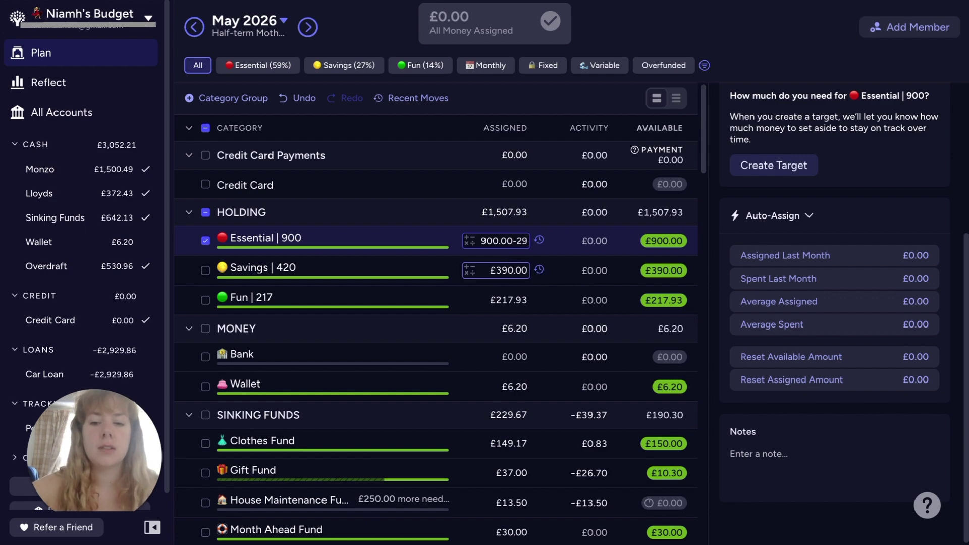
pyautogui.write('4')
pyautogui.press('Return')
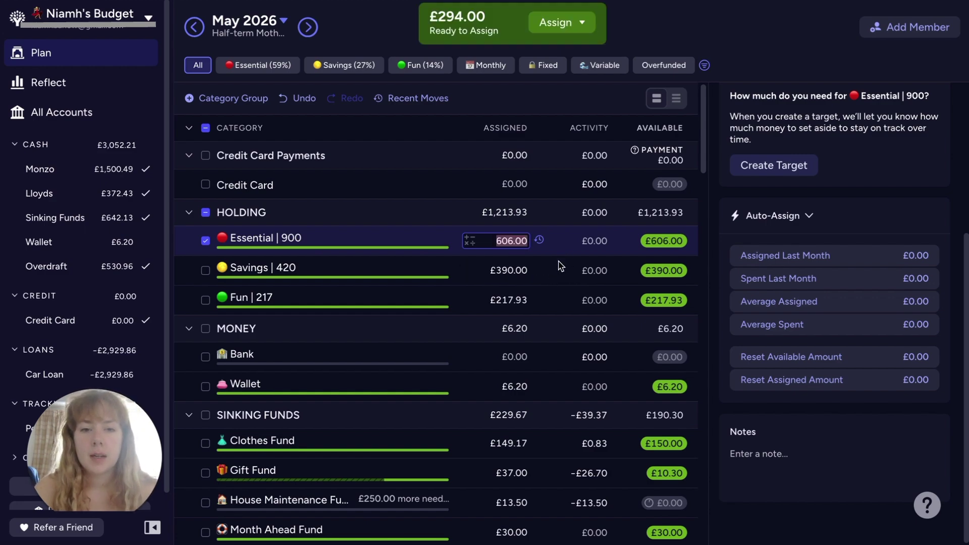
pyautogui.scroll(-3, 547, 349)
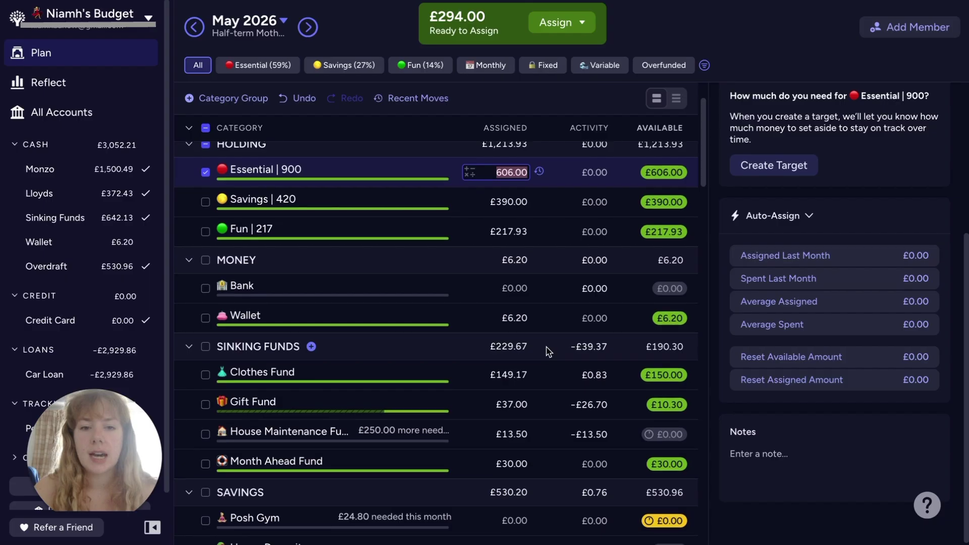
pyautogui.scroll(-5, 547, 350)
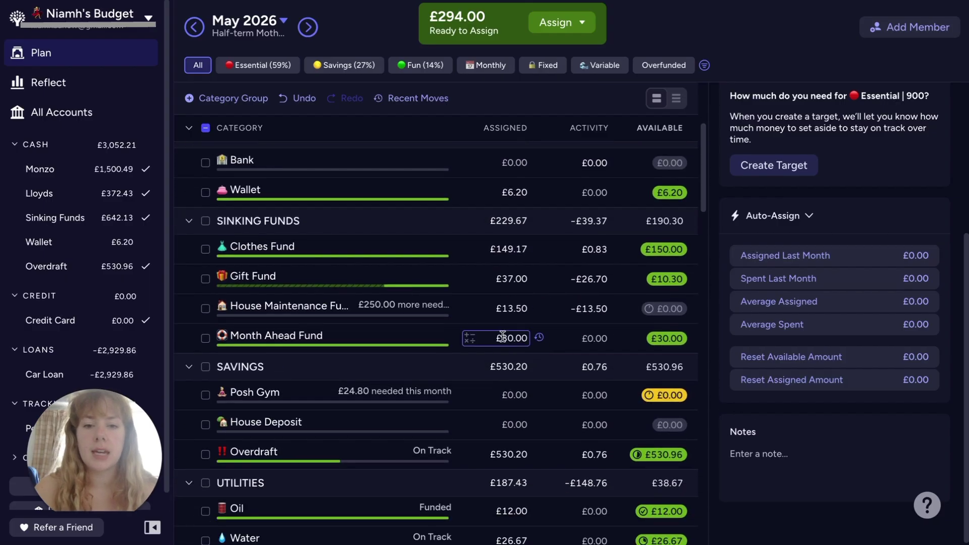
pyautogui.click(503, 336)
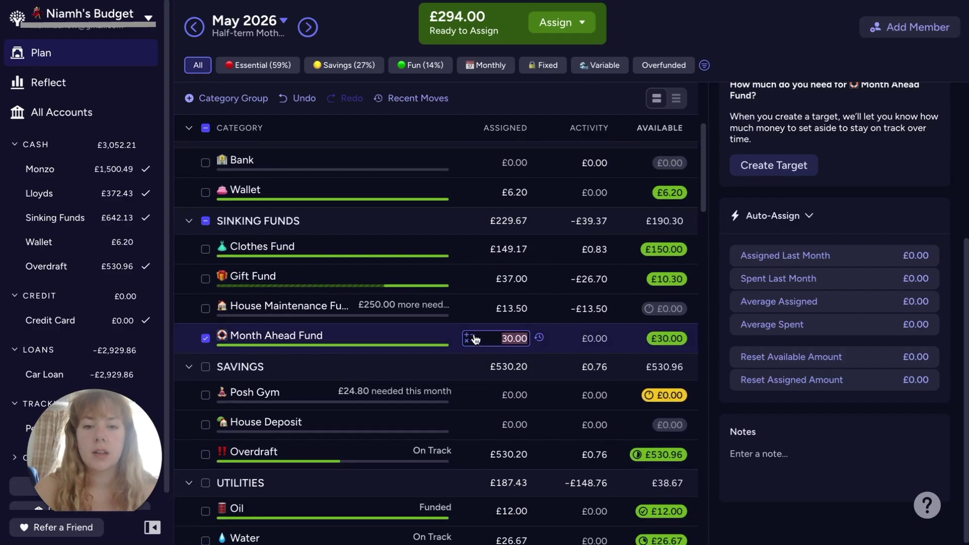
pyautogui.click(474, 338)
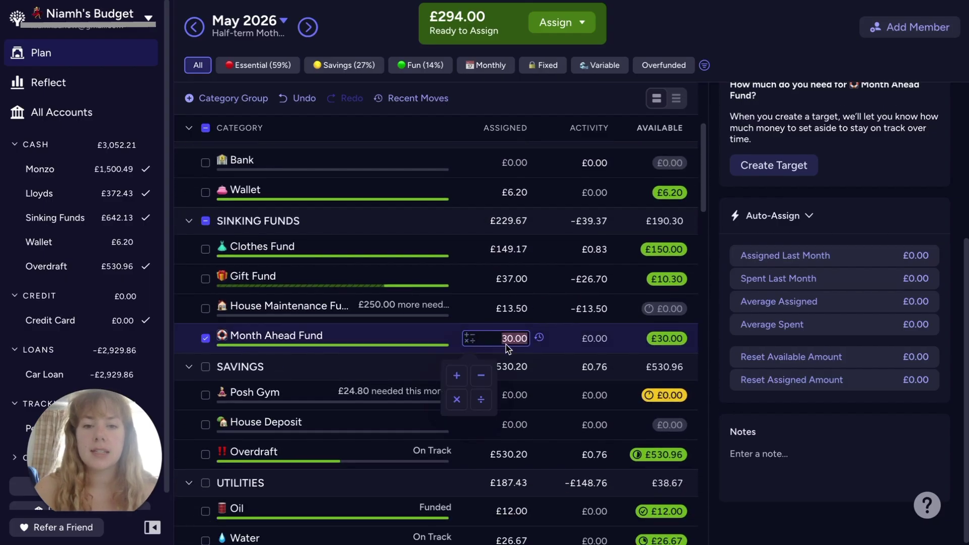
pyautogui.click(489, 382)
pyautogui.write('2')
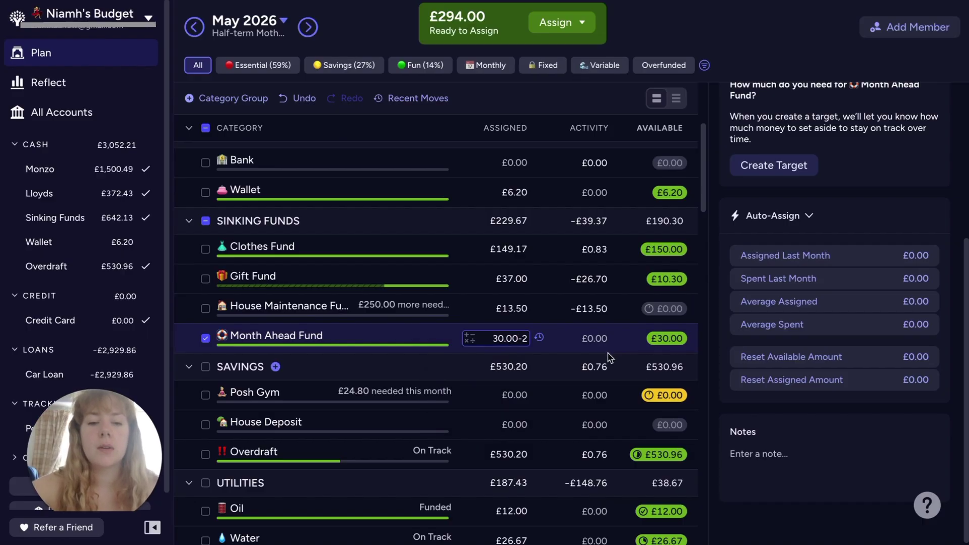
pyautogui.write('94')
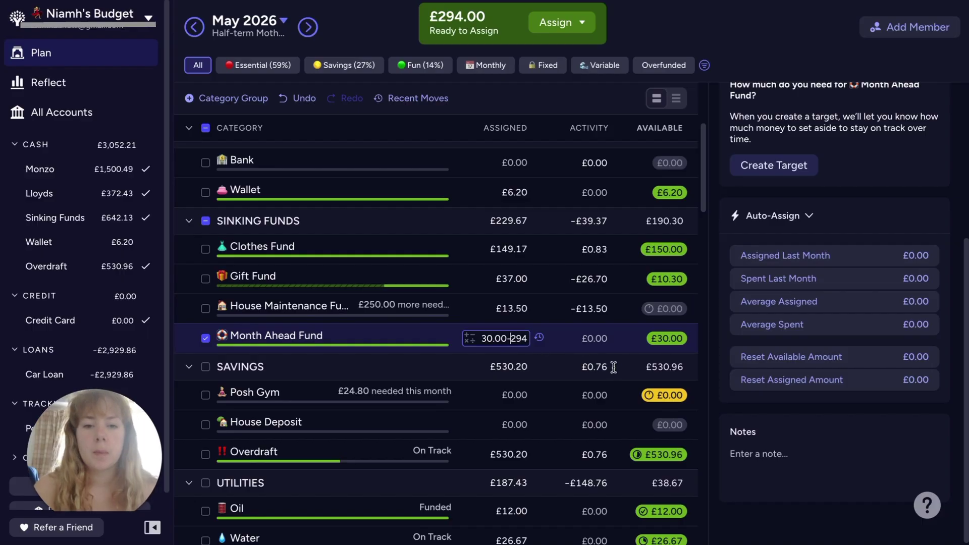
# - Replace the amount assigned to the Month Ahead Fund in the Sinking Funds group with £324
pyautogui.hotkey('ctrl', 'a')
pyautogui.press('BackSpace')
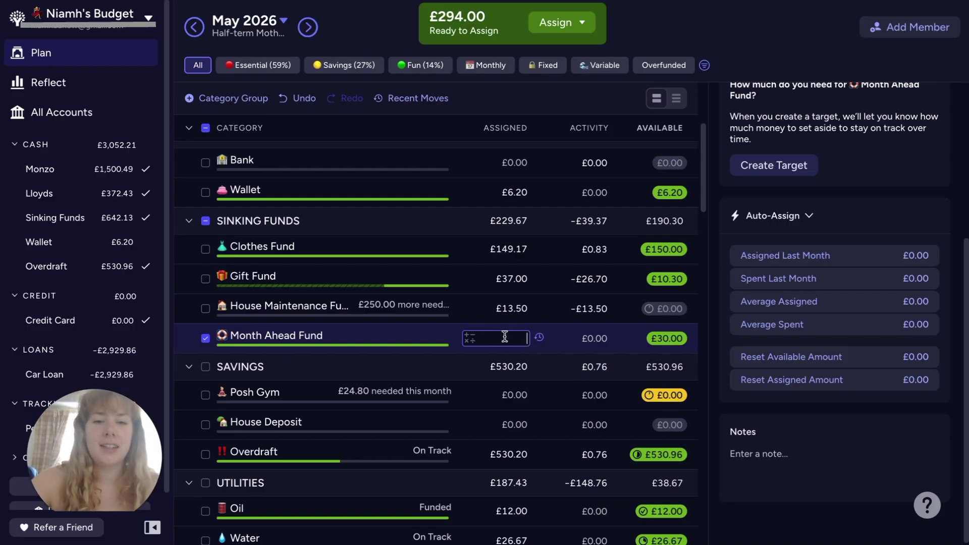
pyautogui.write('324')
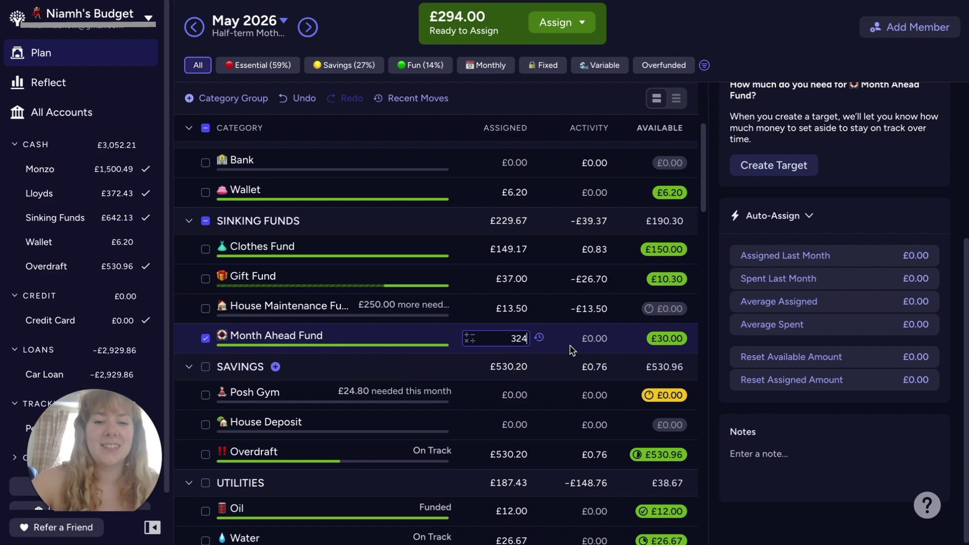
pyautogui.press('Return')
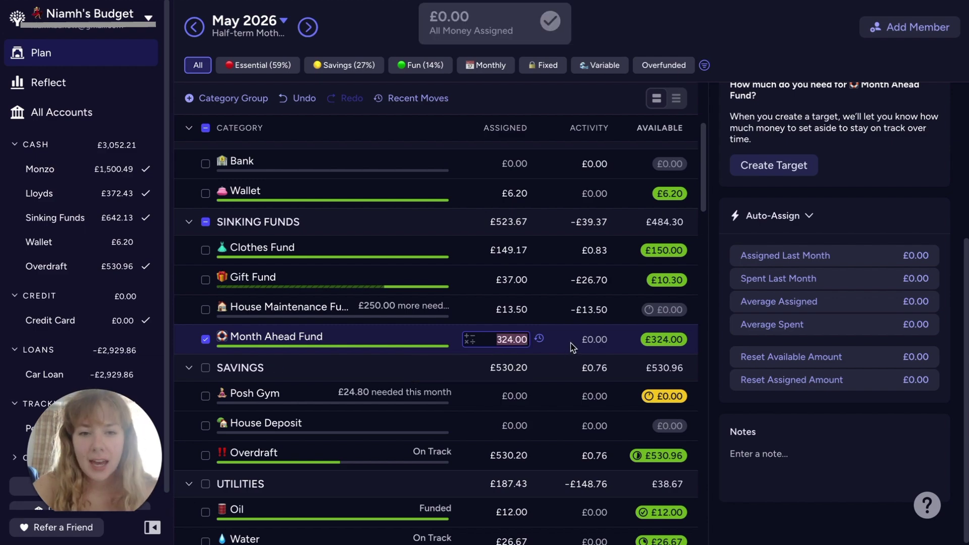
# - Switch ahead to June and July 2026 and examine which essential and monthly categories still need funding
pyautogui.scroll(3, 570, 348)
pyautogui.scroll(1, 572, 347)
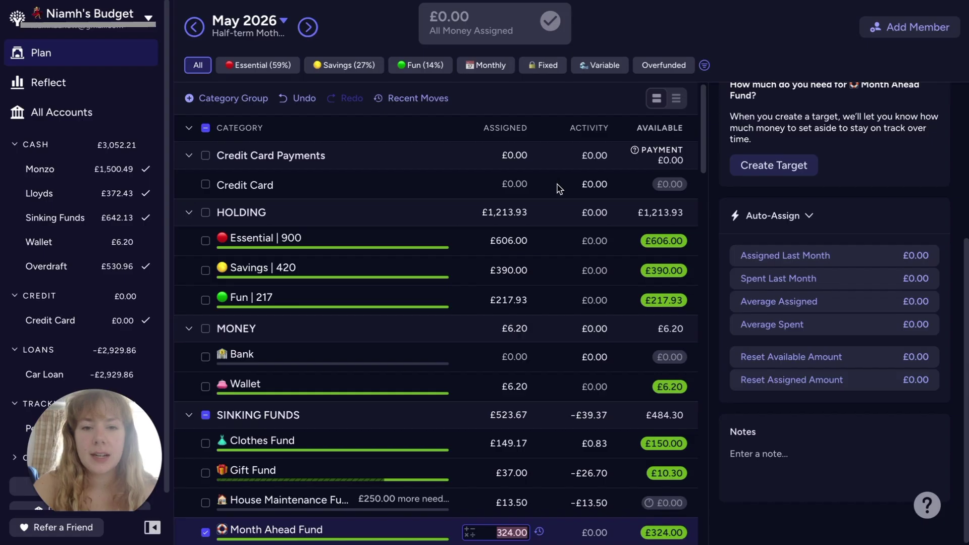
pyautogui.click(308, 28)
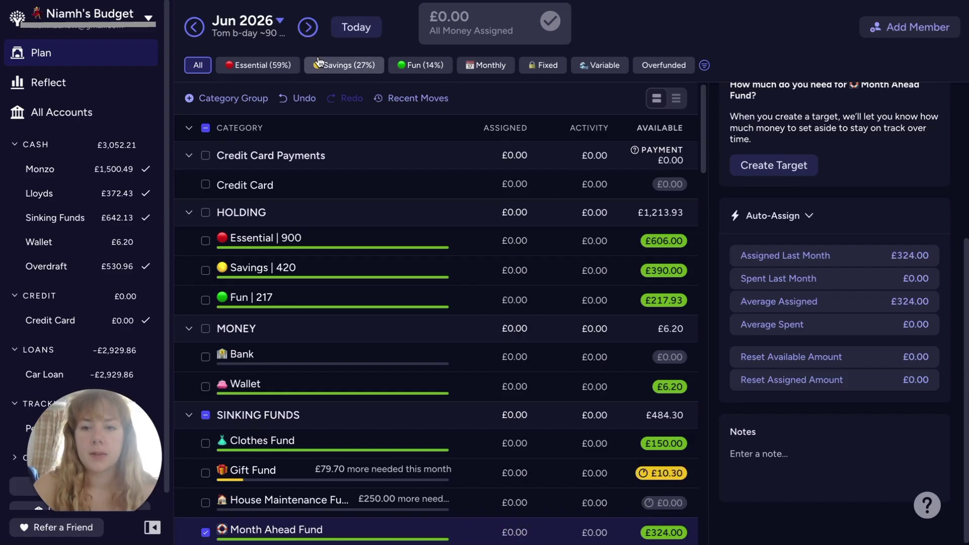
pyautogui.scroll(-1, 468, 149)
pyautogui.scroll(-3, 468, 149)
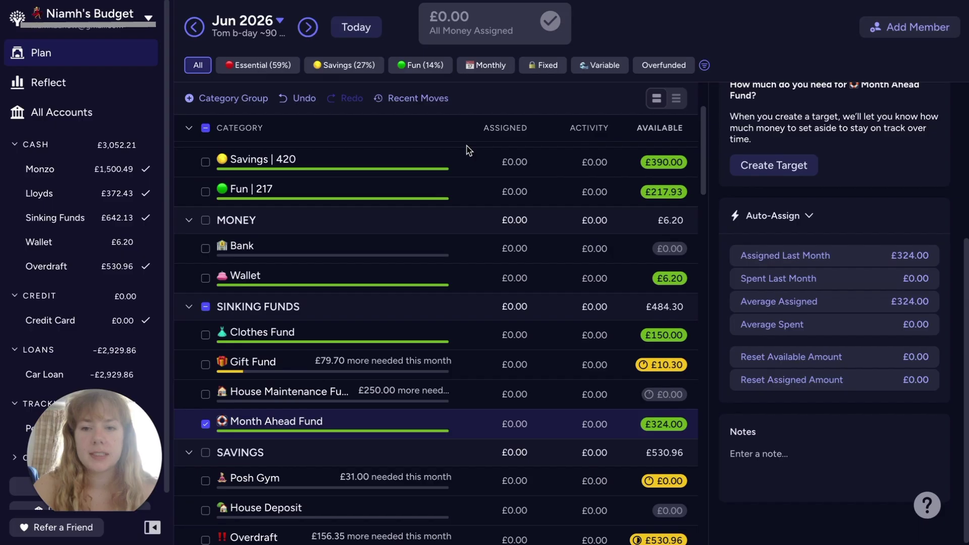
pyautogui.scroll(4, 468, 149)
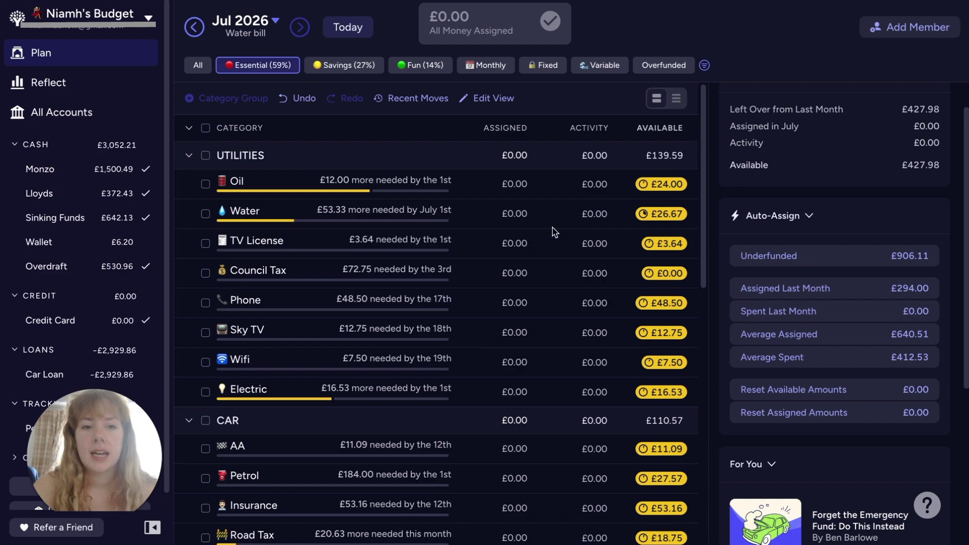
pyautogui.scroll(-4, 580, 238)
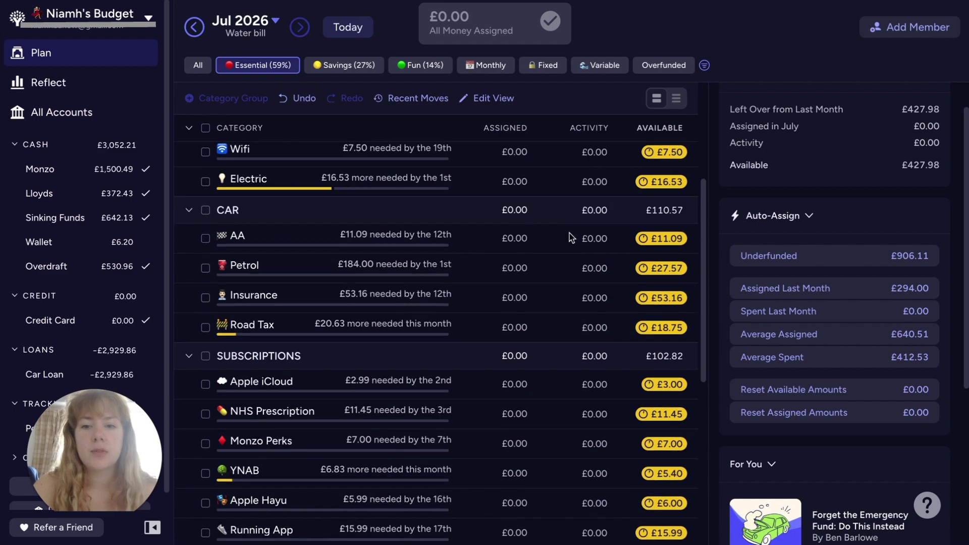
pyautogui.scroll(4, 571, 237)
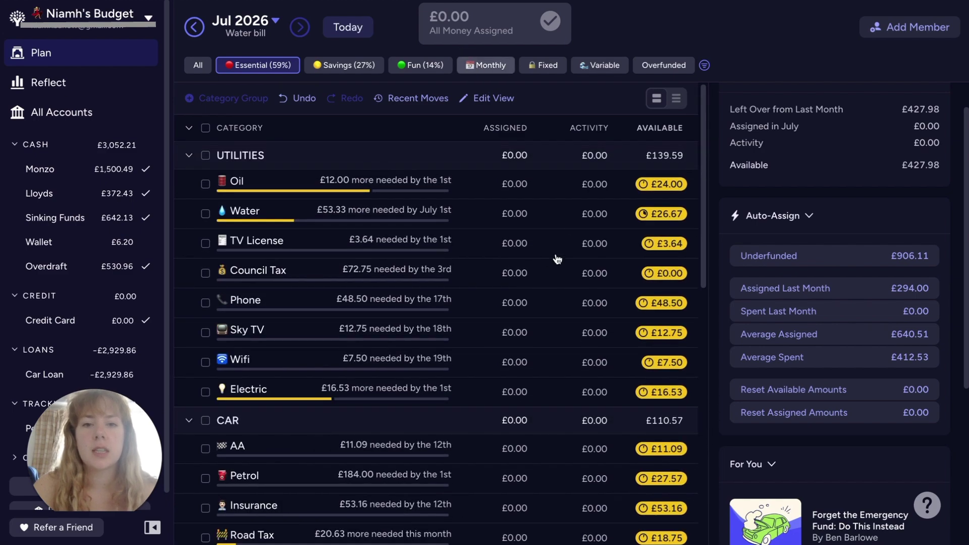
pyautogui.scroll(-9, 590, 364)
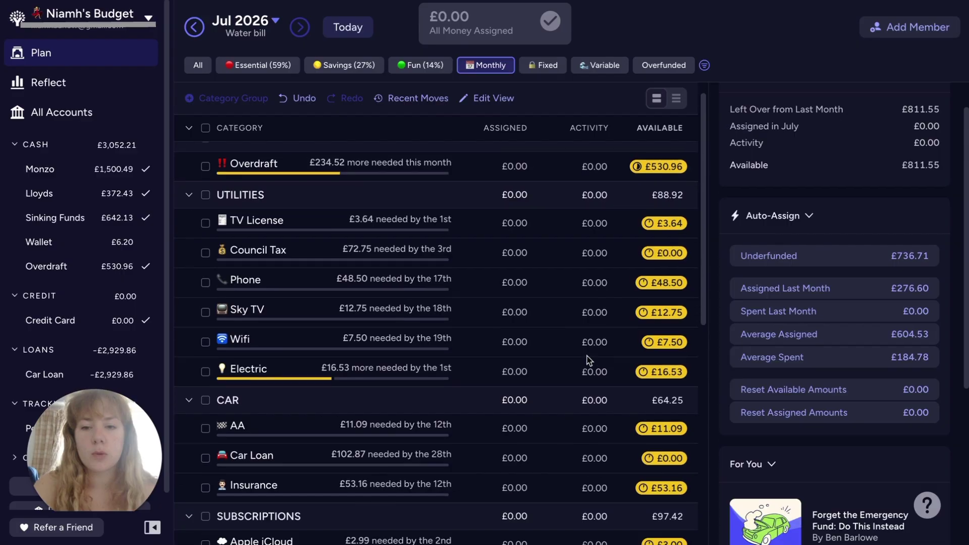
pyautogui.scroll(3, 590, 356)
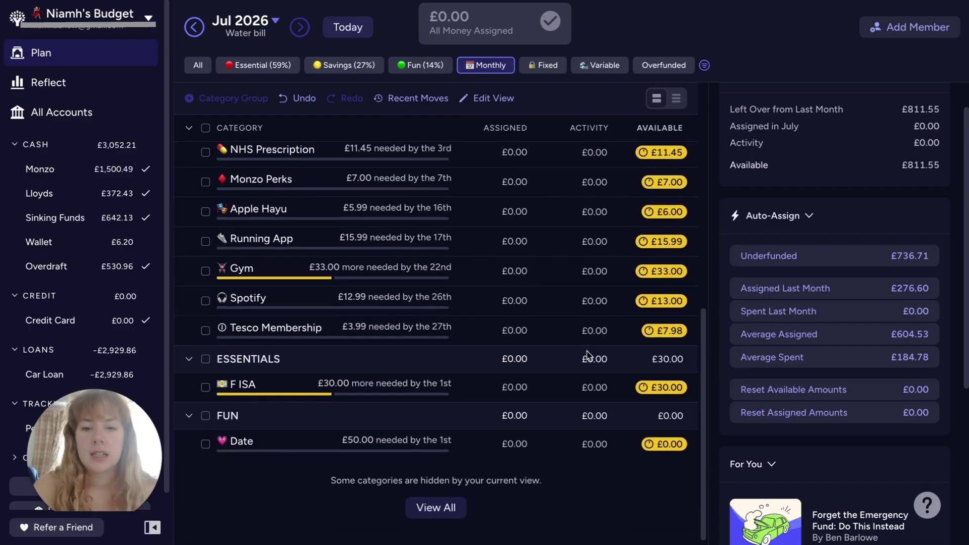
pyautogui.scroll(-2, 589, 355)
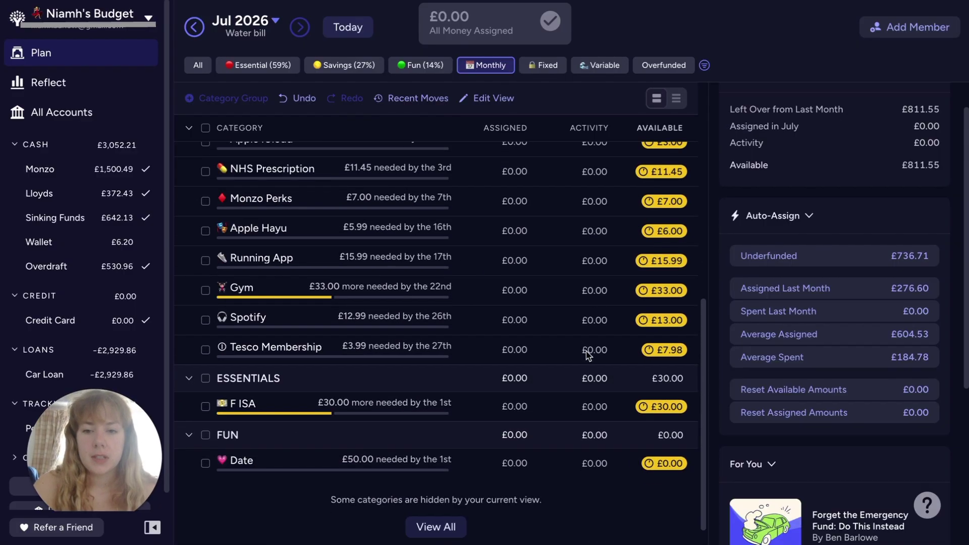
pyautogui.scroll(9, 587, 355)
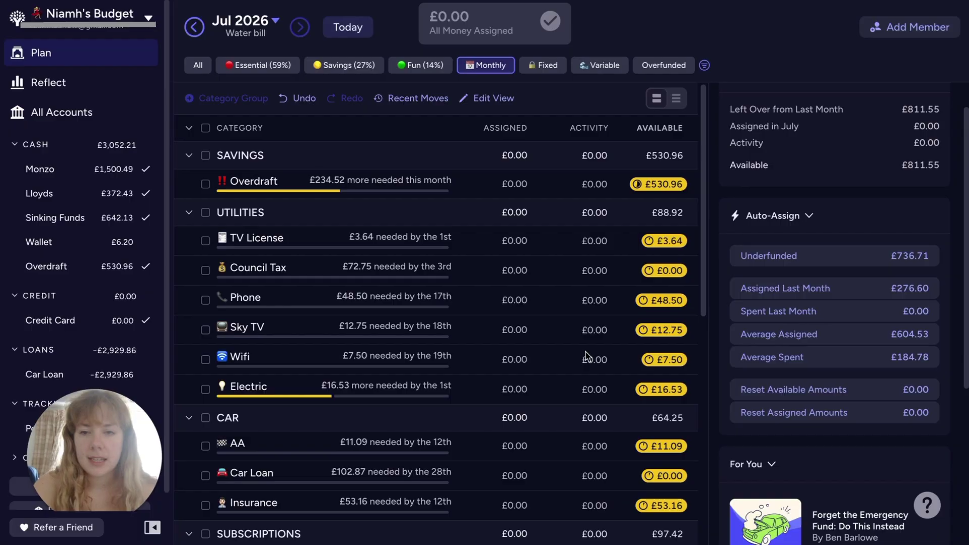
# - Try to assign £3.64 to the TV License category in July 2026 and undo the assignment
pyautogui.click(515, 240)
pyautogui.write('3')
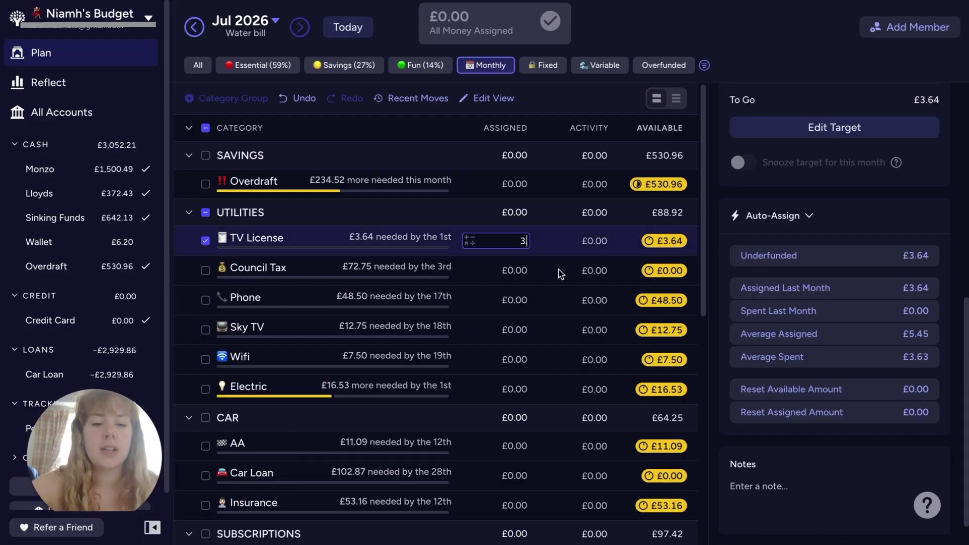
pyautogui.write('.64')
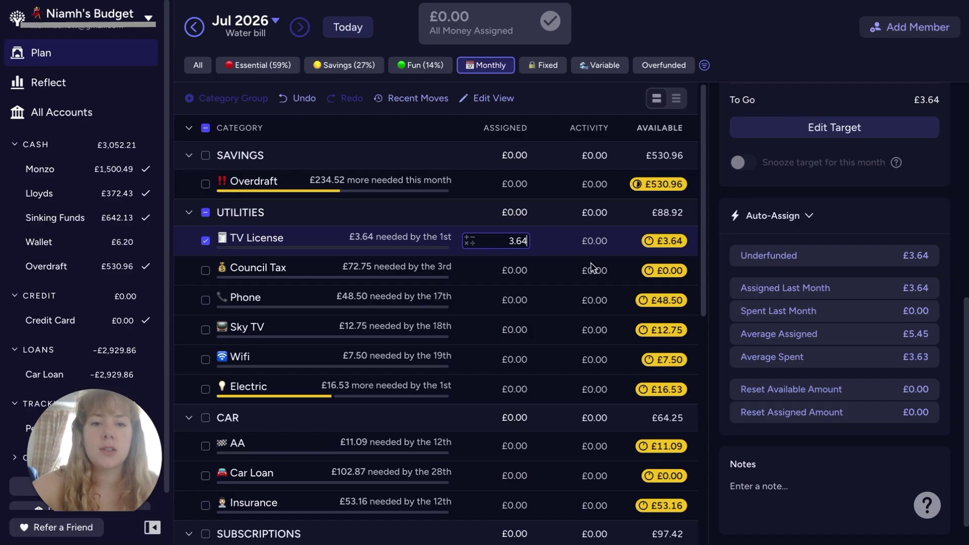
pyautogui.press('Return')
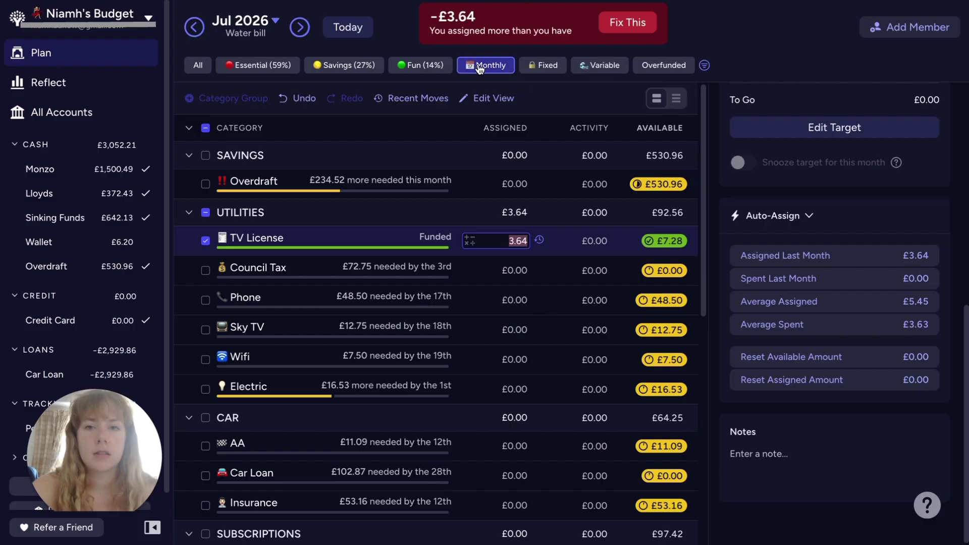
pyautogui.click(299, 100)
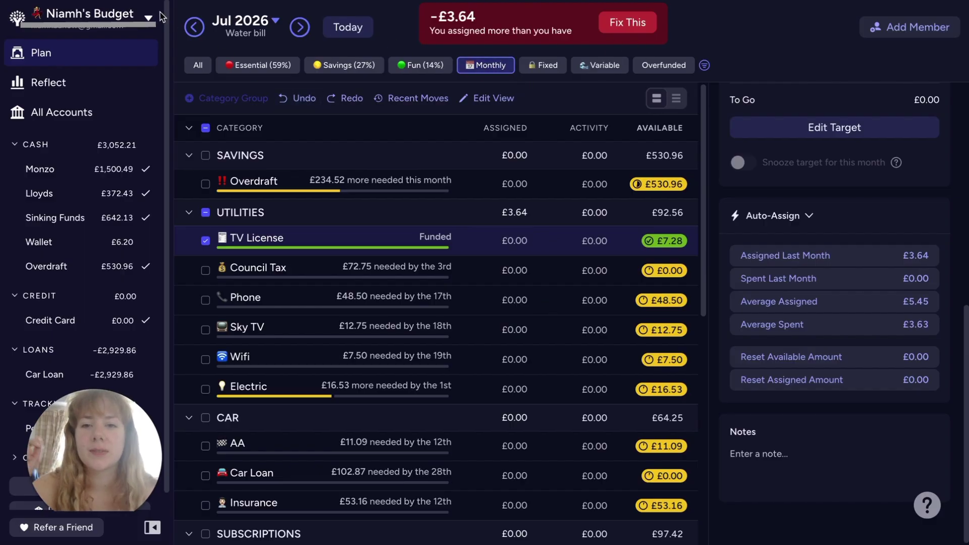
# - Release the £324 from the Month Ahead Fund and assign £3.64 to TV License in July 2026's Monthly view
pyautogui.click(194, 30)
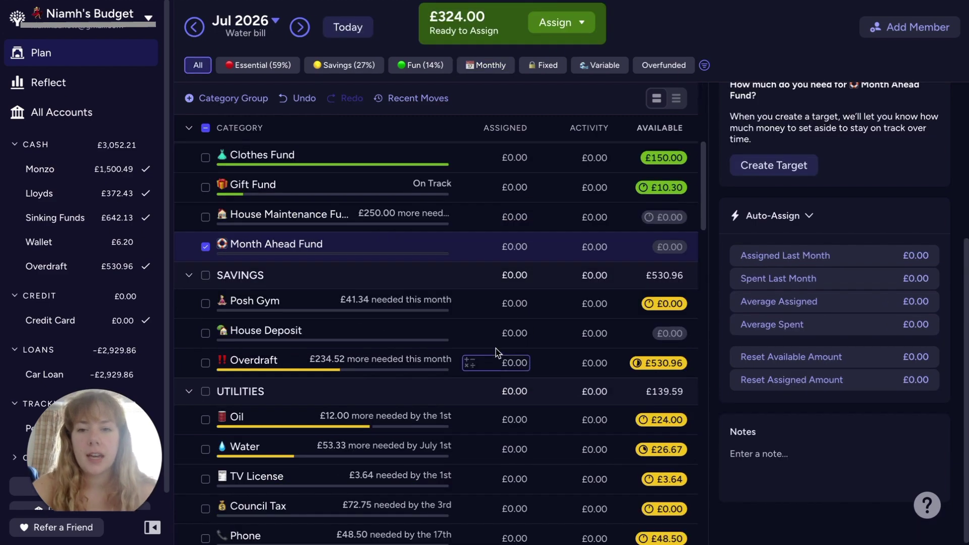
pyautogui.scroll(5, 496, 352)
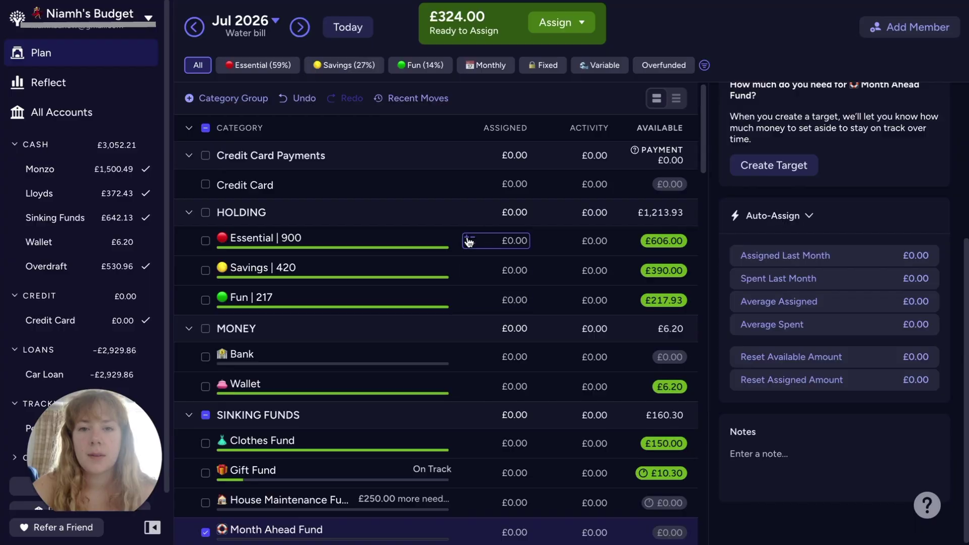
pyautogui.click(503, 72)
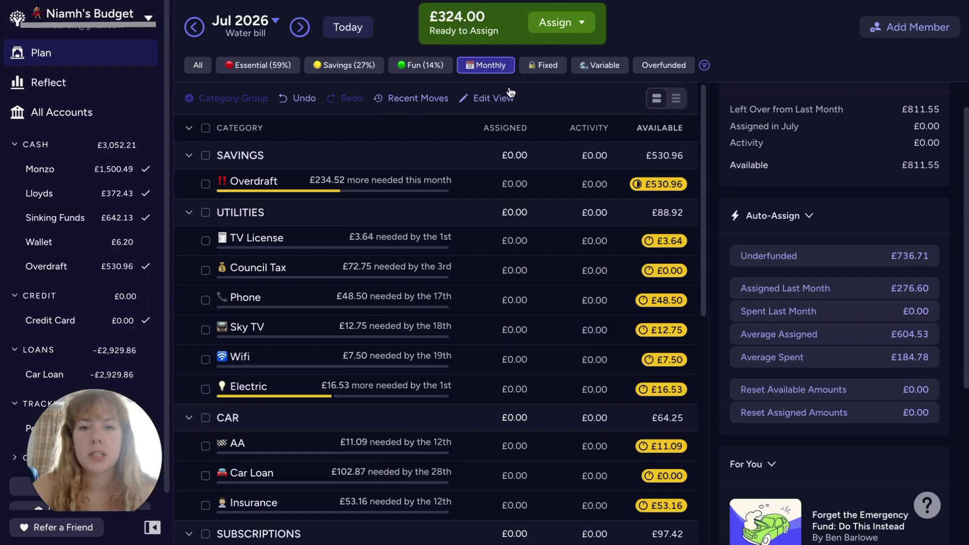
pyautogui.click(512, 244)
pyautogui.write('3')
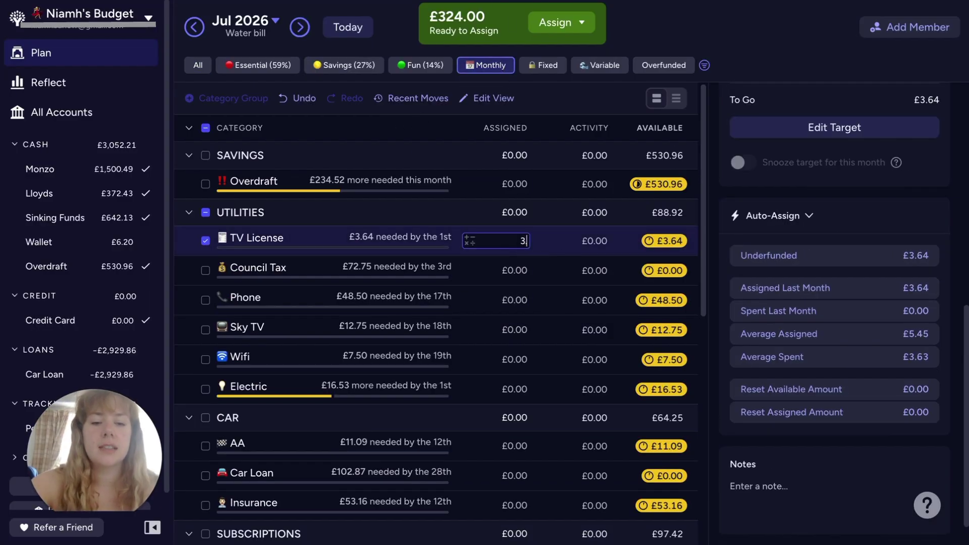
pyautogui.write('.64')
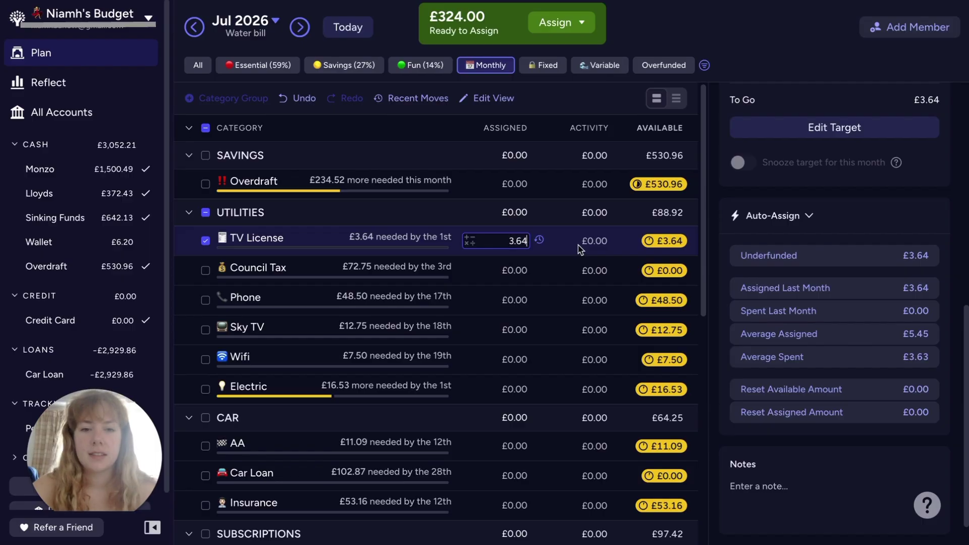
pyautogui.press('Return')
# - Assign £7.50 to the Wifi category in the Utilities group for July 2026
pyautogui.click(505, 359)
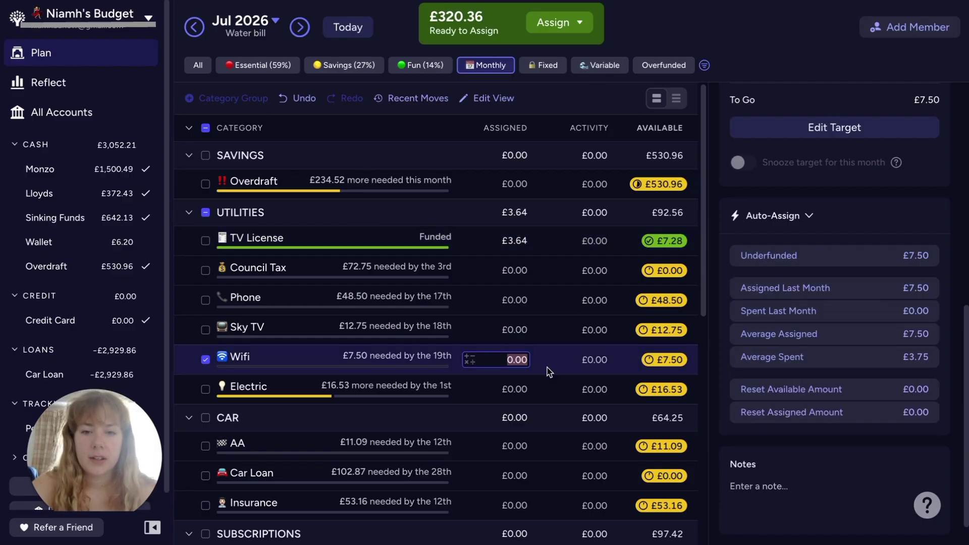
pyautogui.write('7')
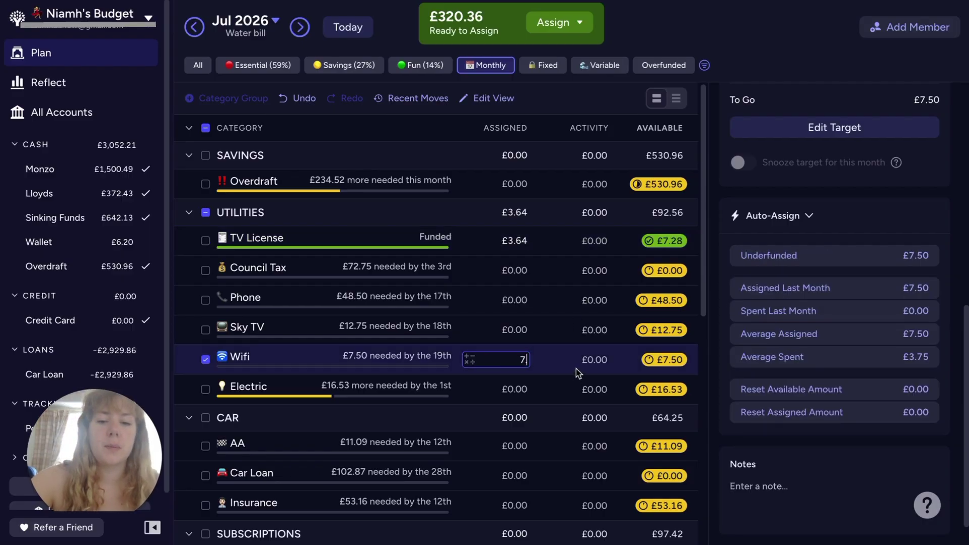
pyautogui.write('.50')
pyautogui.press('Return')
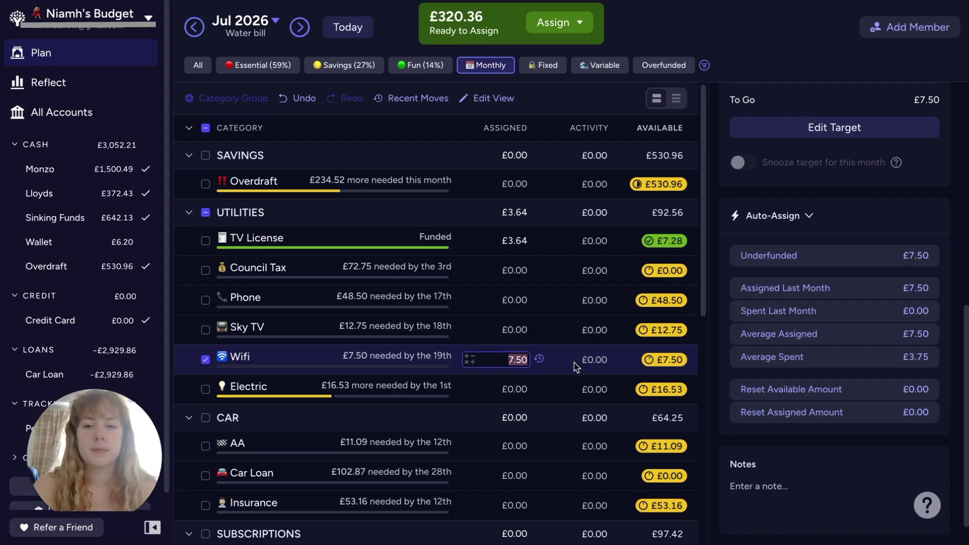
# - Assign £11.09 to the AA category in the Car group for July 2026
pyautogui.scroll(-2, 576, 366)
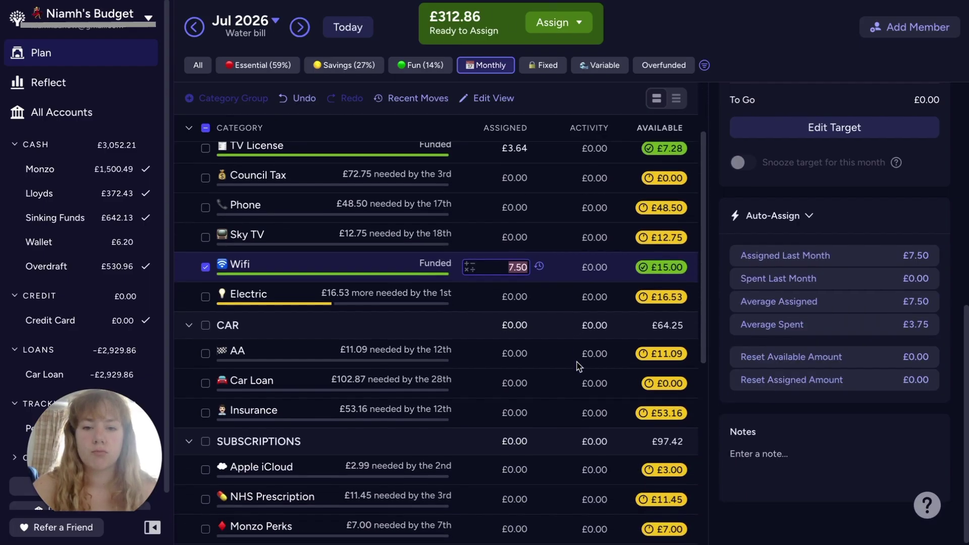
pyautogui.scroll(-1, 576, 366)
pyautogui.click(562, 320)
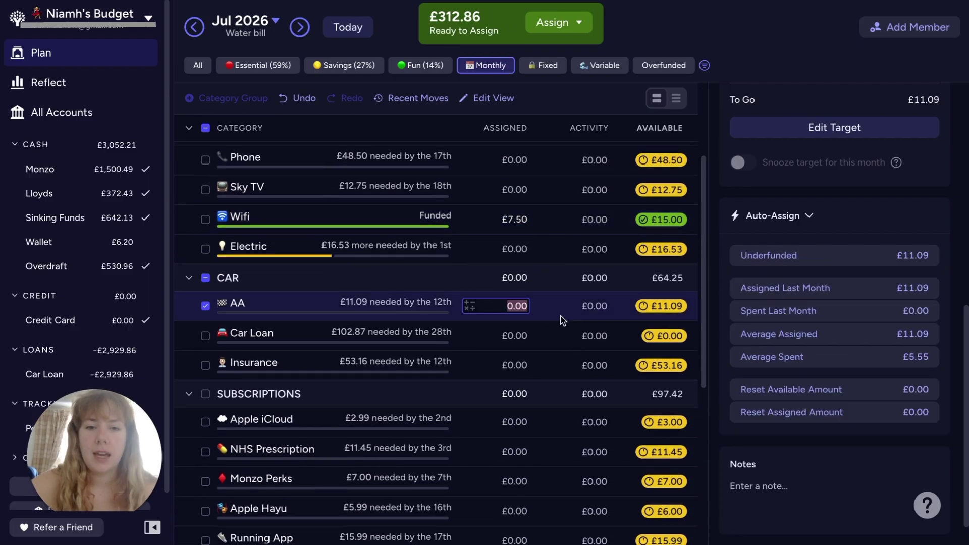
pyautogui.write('11.09')
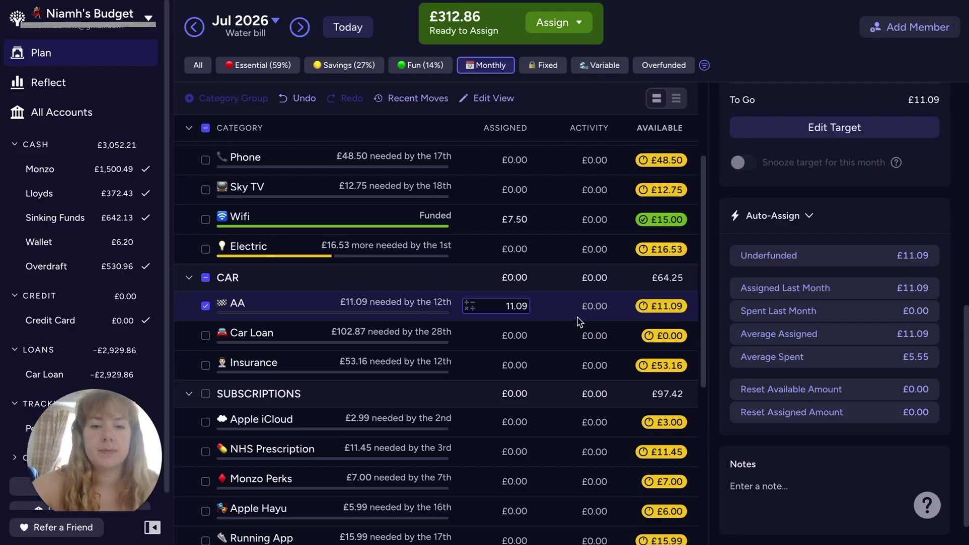
pyautogui.press('Return')
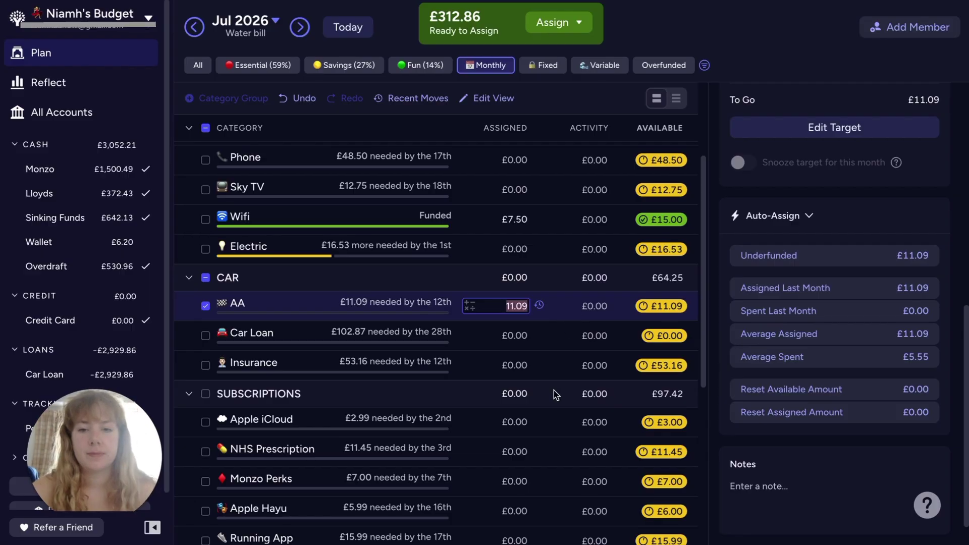
# - In the Subscriptions group for July 2026, assign £2.99 to Apple iCloud and £11.45 to NHS Prescription
pyautogui.scroll(-2, 555, 391)
pyautogui.scroll(-2, 555, 394)
pyautogui.click(553, 277)
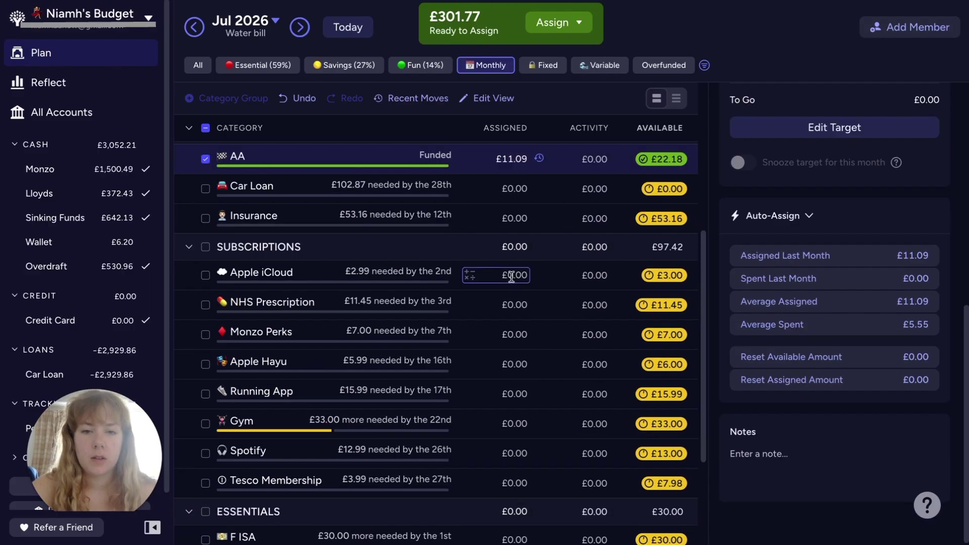
pyautogui.write('2.9')
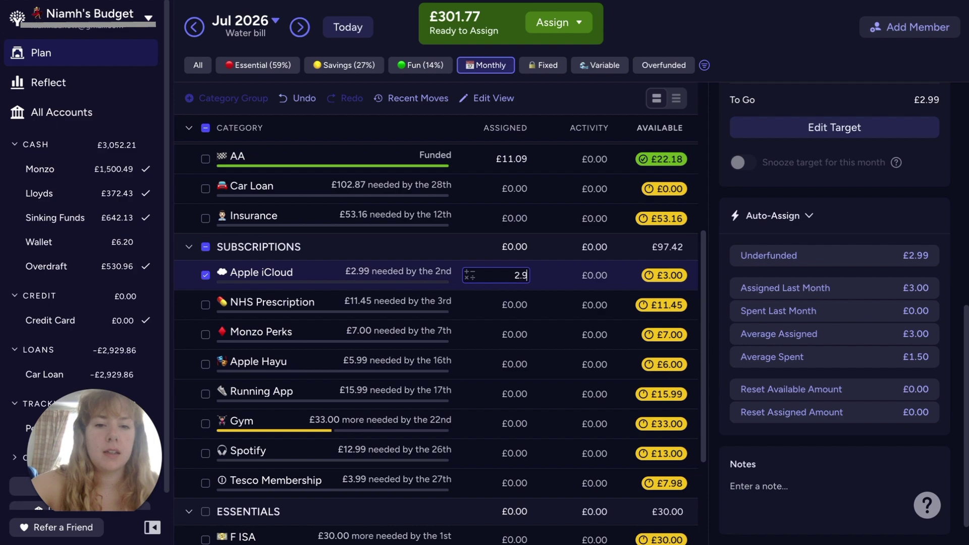
pyautogui.write('9')
pyautogui.press('Return')
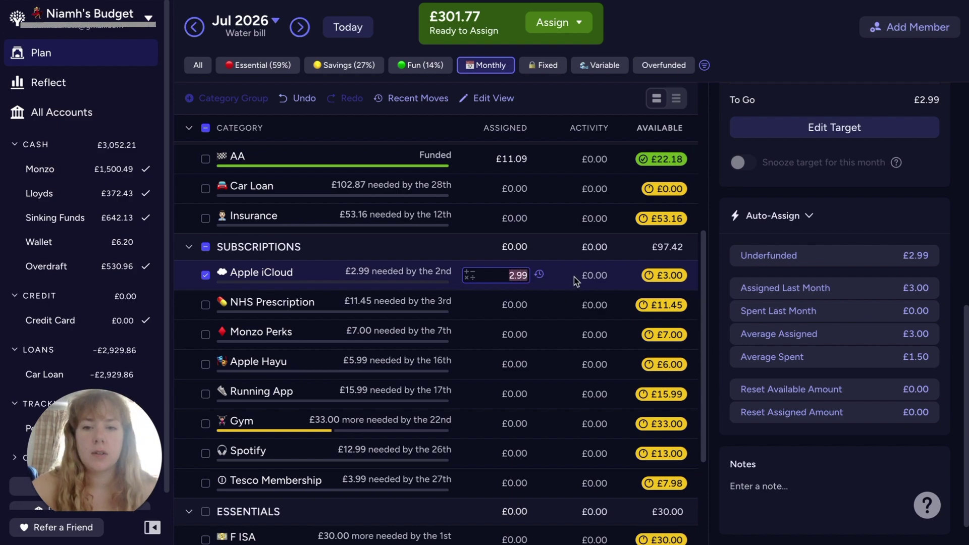
pyautogui.click(523, 304)
pyautogui.write('1')
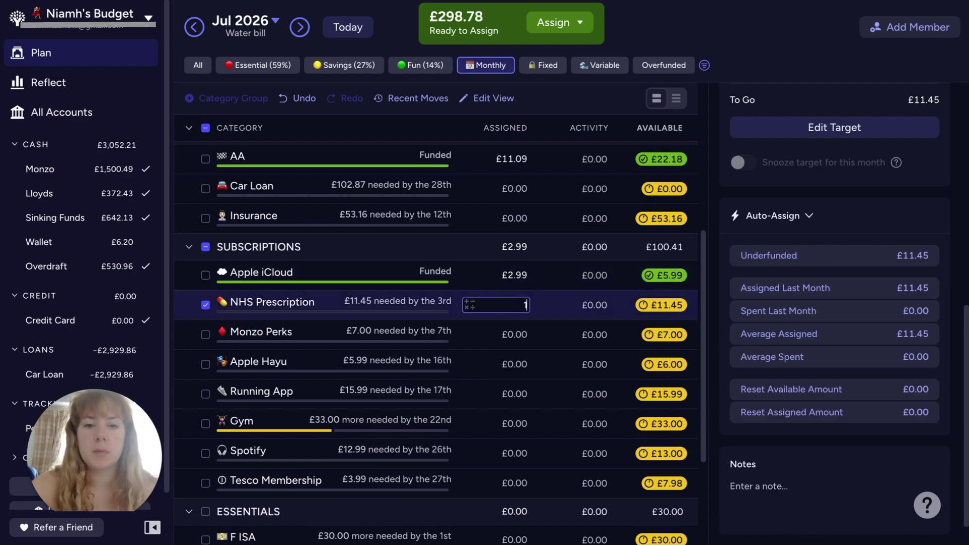
pyautogui.write('1.45')
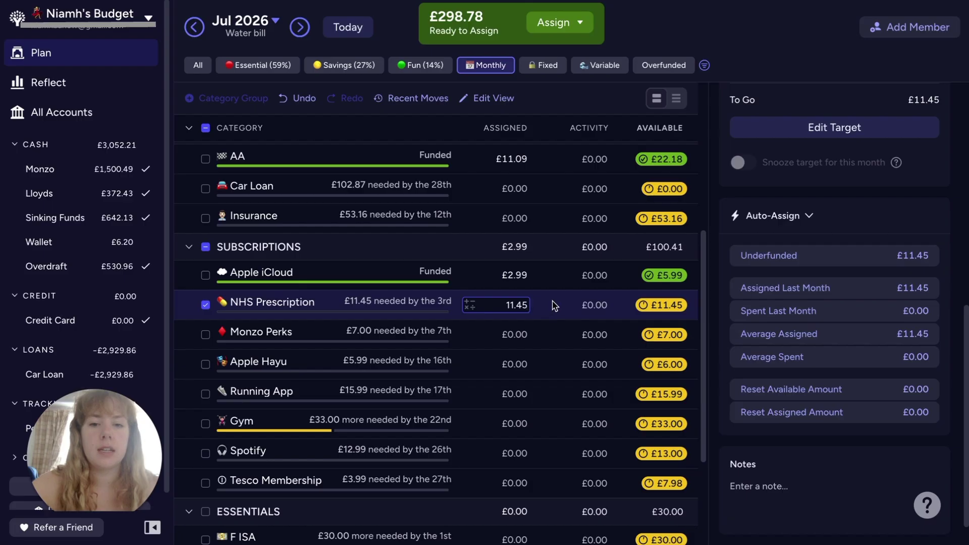
pyautogui.press('Return')
# - Assign £7.00 to Monzo Perks and £5.99 to Apple Hayu in July's Subscriptions group
pyautogui.click(518, 335)
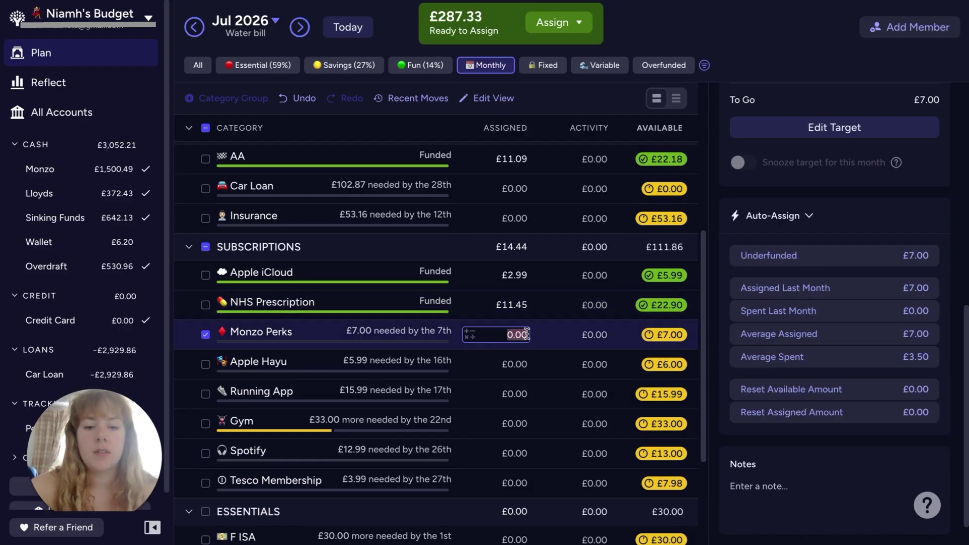
pyautogui.write('7')
pyautogui.press('Return')
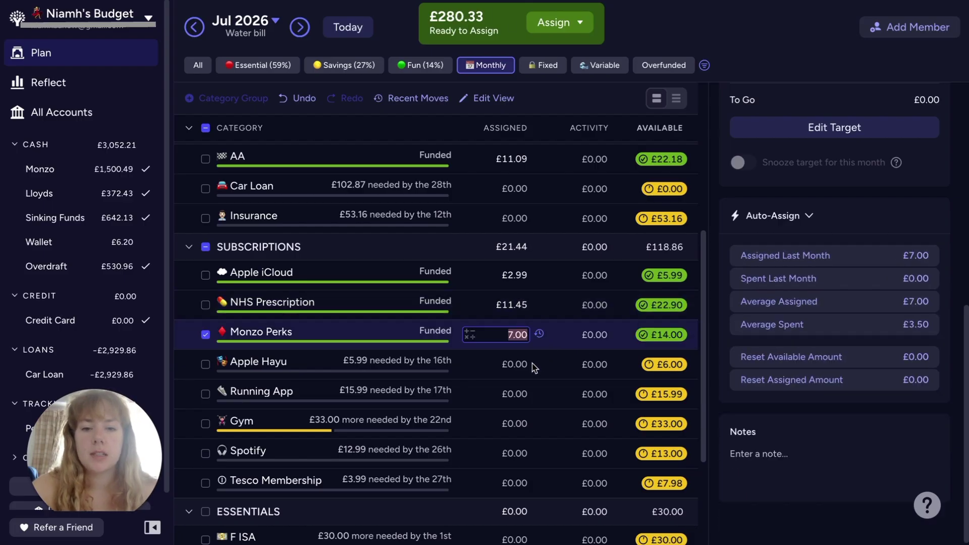
pyautogui.click(516, 364)
pyautogui.write('5')
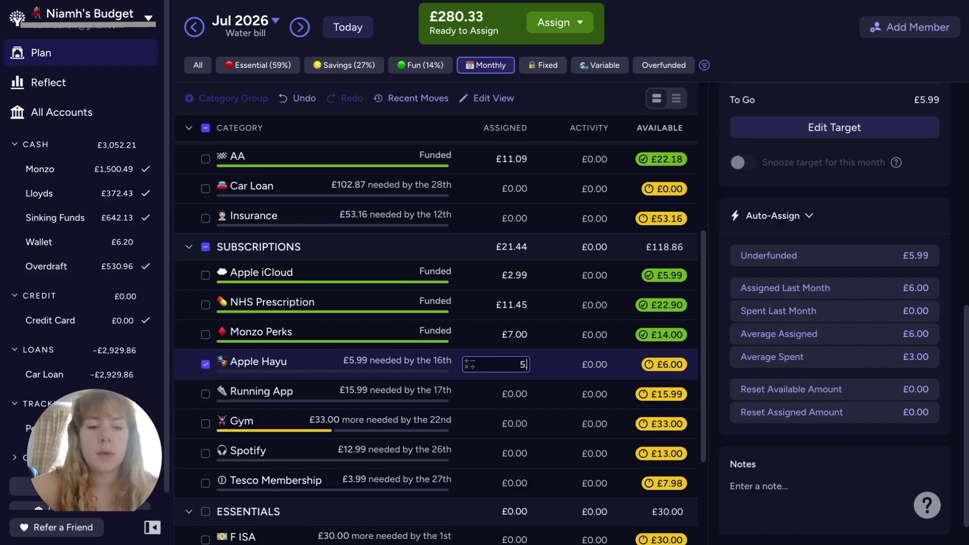
pyautogui.write('.99')
pyautogui.press('Return')
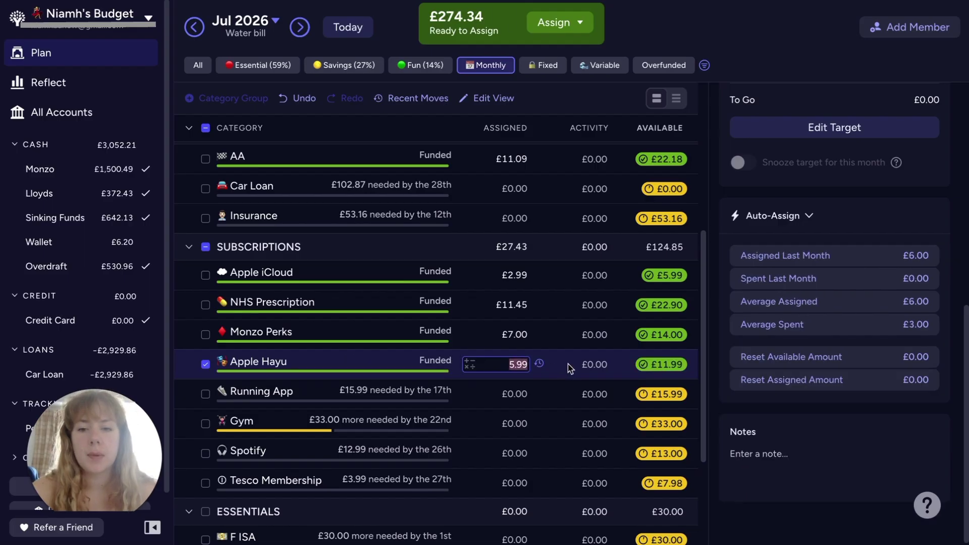
# - Assign £3.99 to the Tesco Membership category in the Subscriptions group for July 2026
pyautogui.scroll(-2, 559, 406)
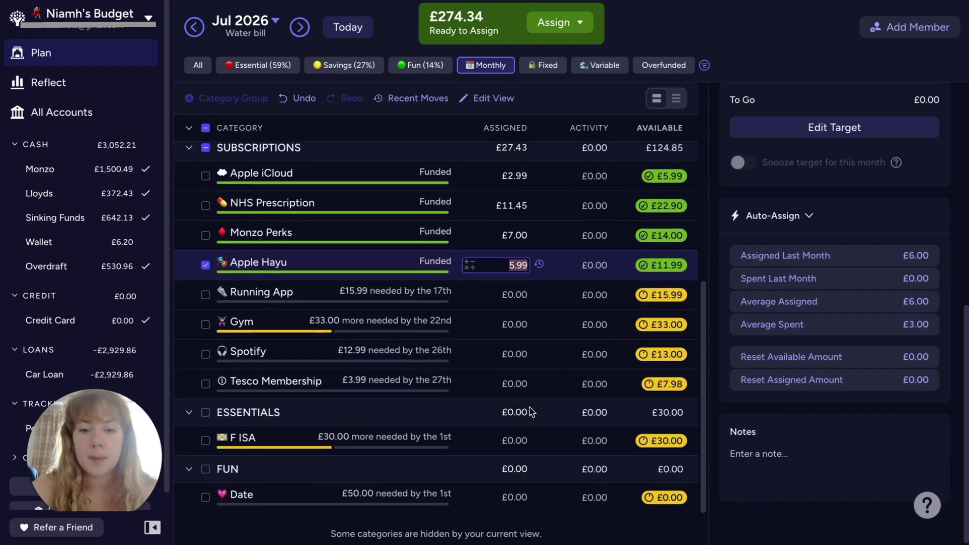
pyautogui.scroll(-1, 530, 412)
pyautogui.click(515, 351)
pyautogui.write('3')
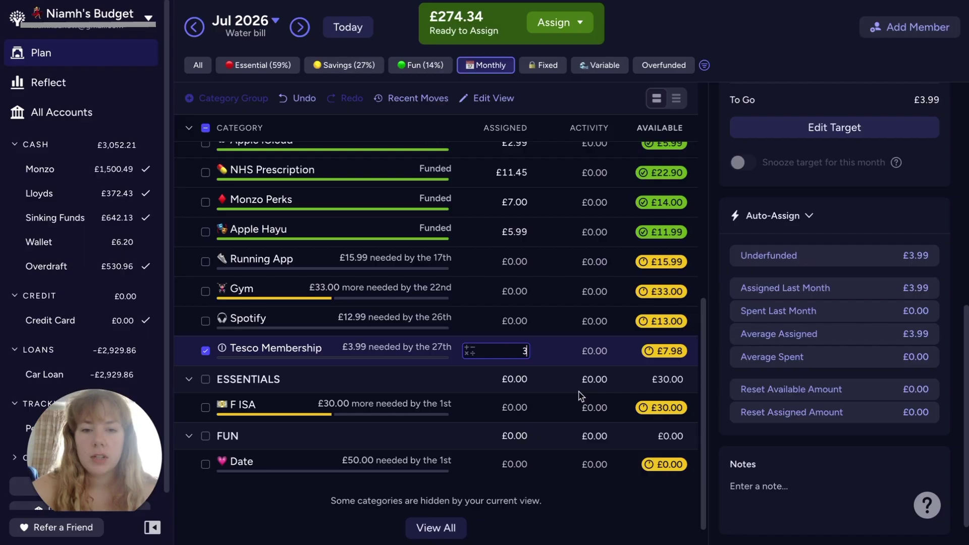
pyautogui.write('.99')
pyautogui.press('Return')
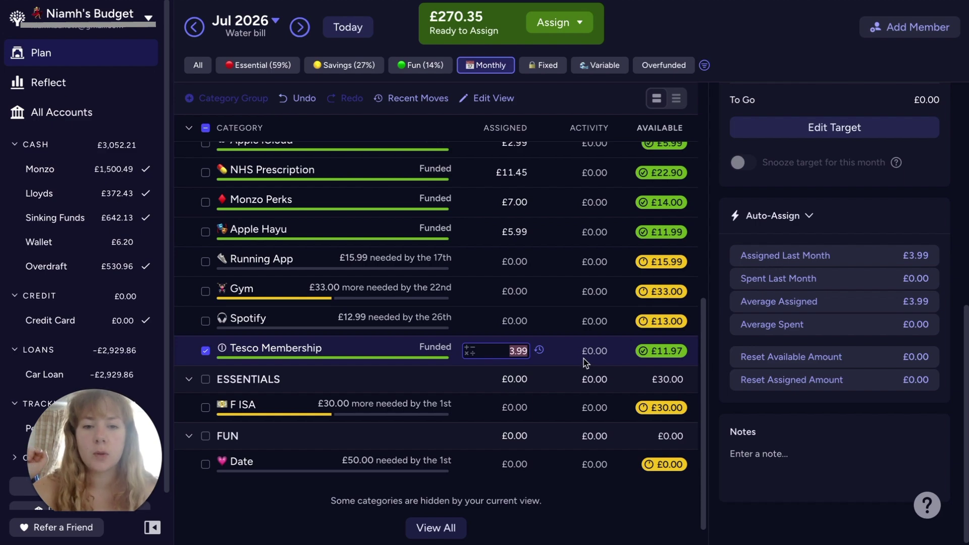
# - Assign £12.99 to the Spotify category in the Subscriptions group for July 2026
pyautogui.scroll(-1, 580, 363)
pyautogui.scroll(4, 581, 364)
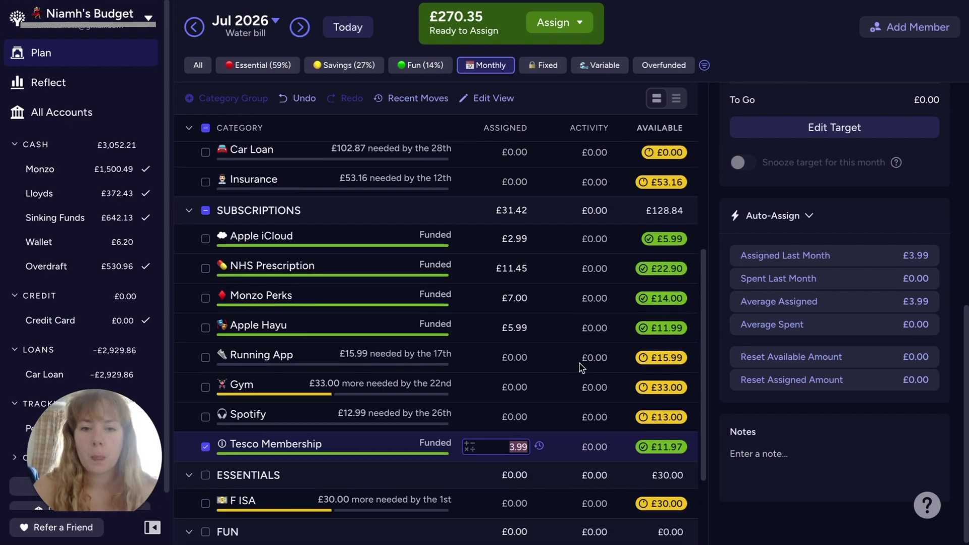
pyautogui.scroll(-3, 579, 363)
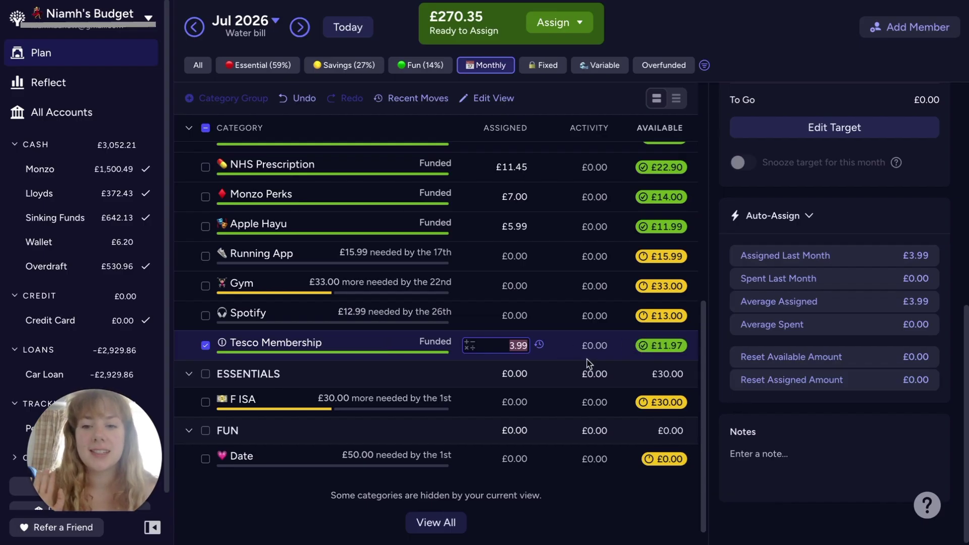
pyautogui.scroll(2, 545, 366)
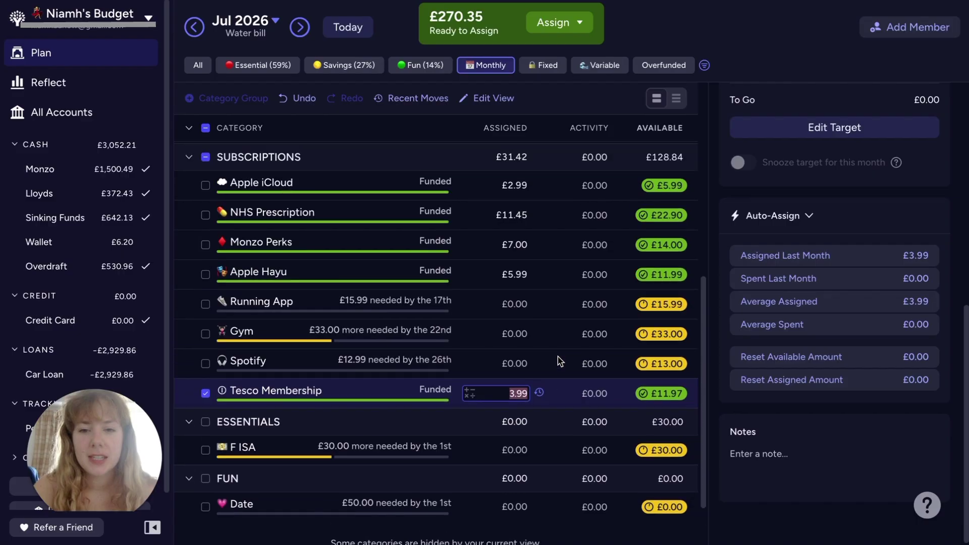
pyautogui.click(526, 371)
pyautogui.write('12')
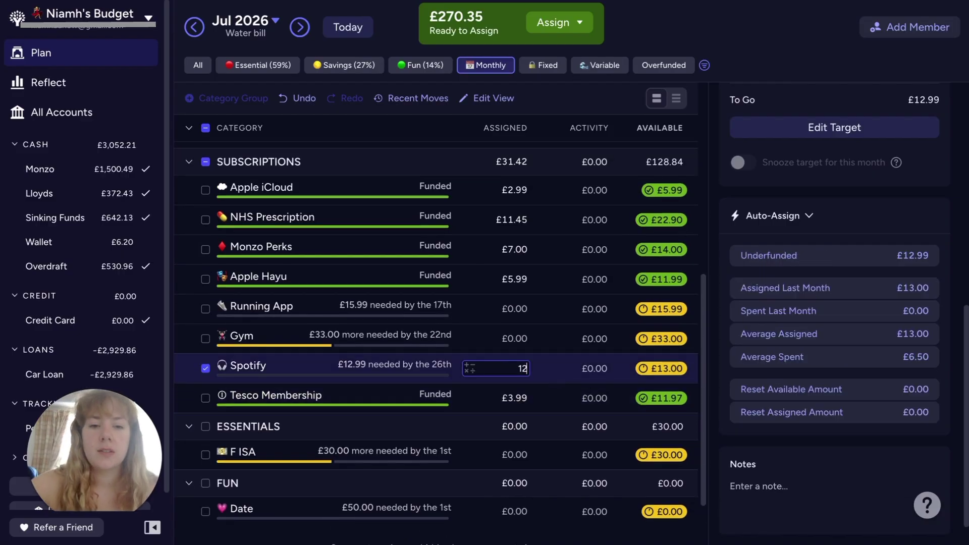
pyautogui.write('.99')
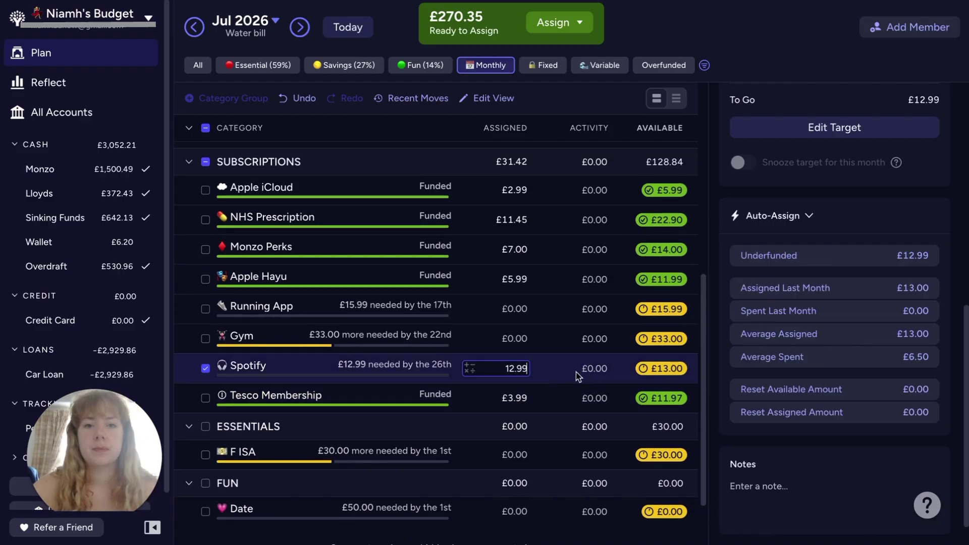
pyautogui.press('Return')
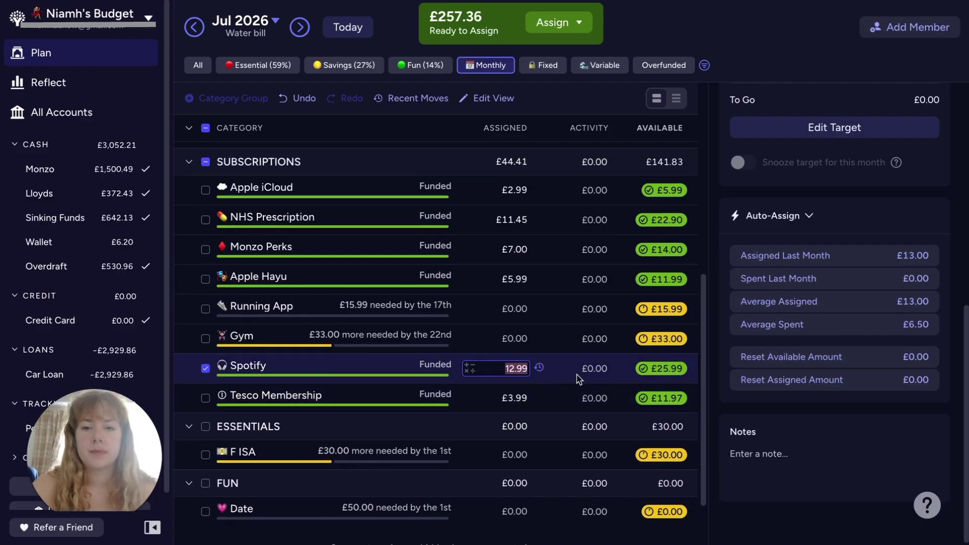
# - Assign £33.00 to Gym and £15.99 to Running App in July's Subscriptions group
pyautogui.click(517, 338)
pyautogui.write('33')
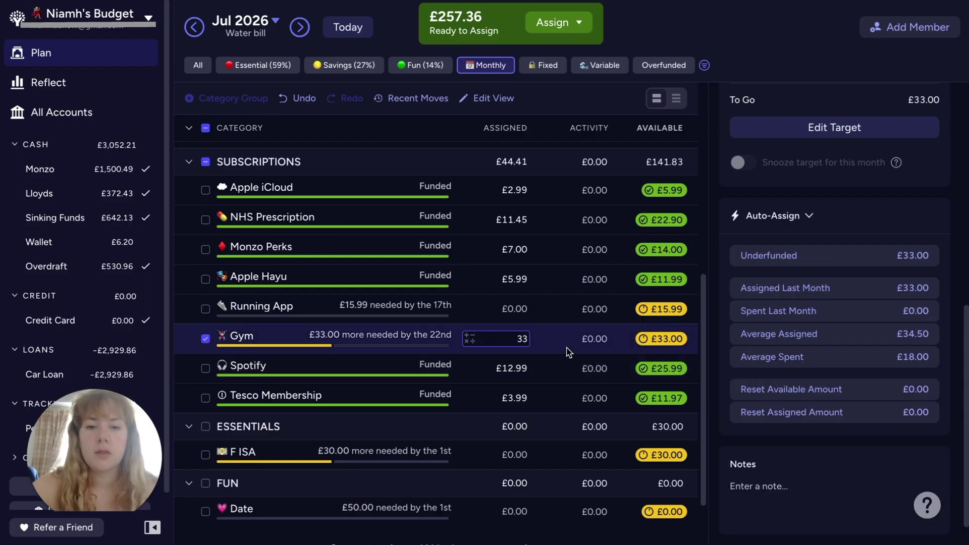
pyautogui.press('Return')
pyautogui.click(522, 310)
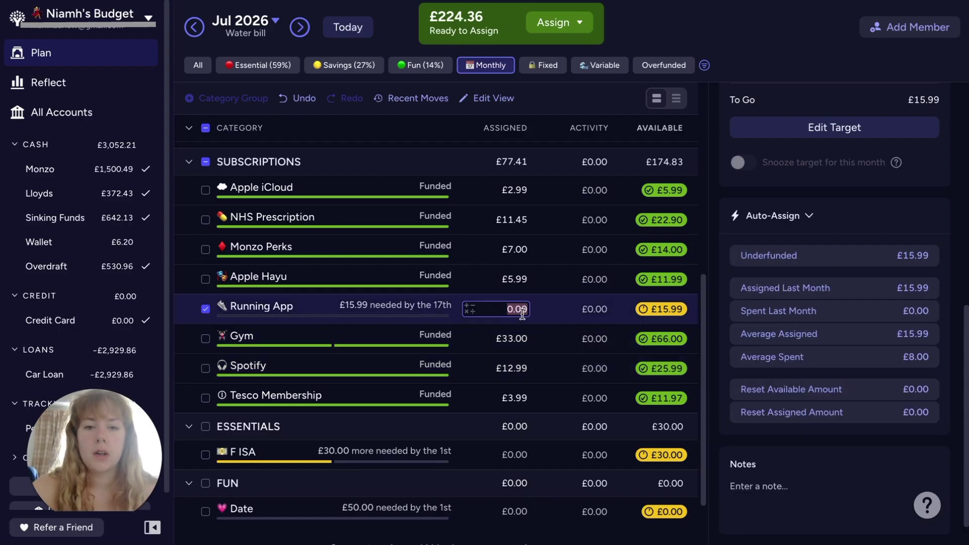
pyautogui.write('15')
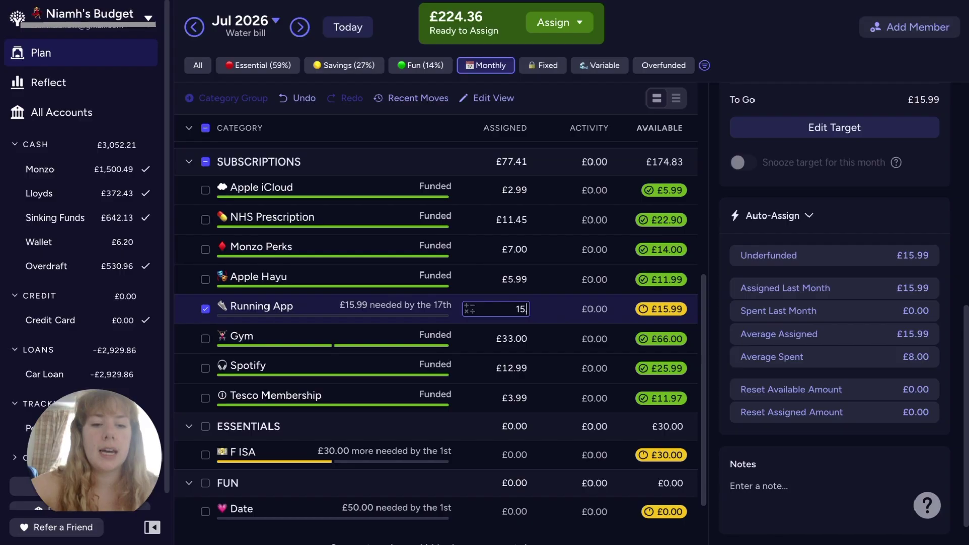
pyautogui.write('.99')
pyautogui.press('Return')
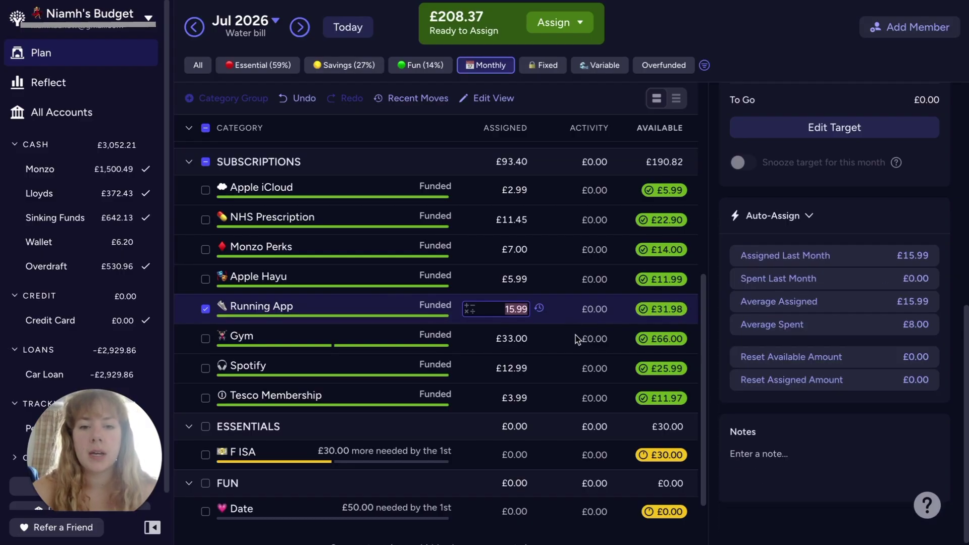
# - Assign £30.00 to the F ISA category in the Essentials group for July 2026
pyautogui.scroll(-2, 577, 339)
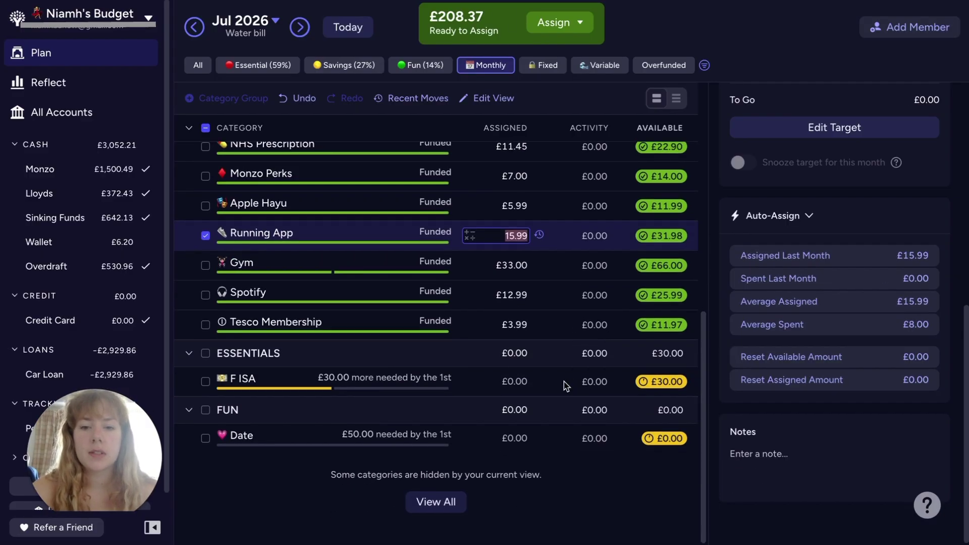
pyautogui.click(511, 383)
pyautogui.write('3')
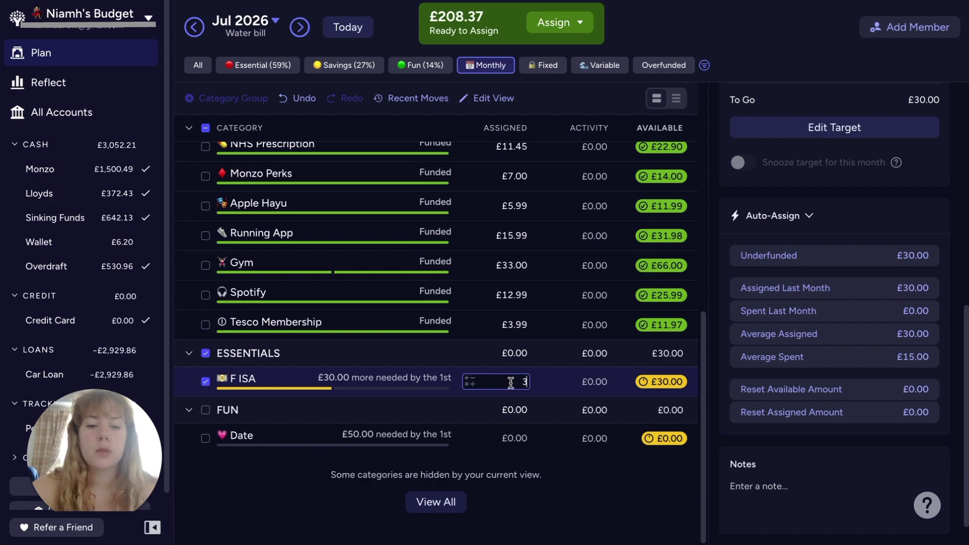
pyautogui.write('0')
pyautogui.press('Return')
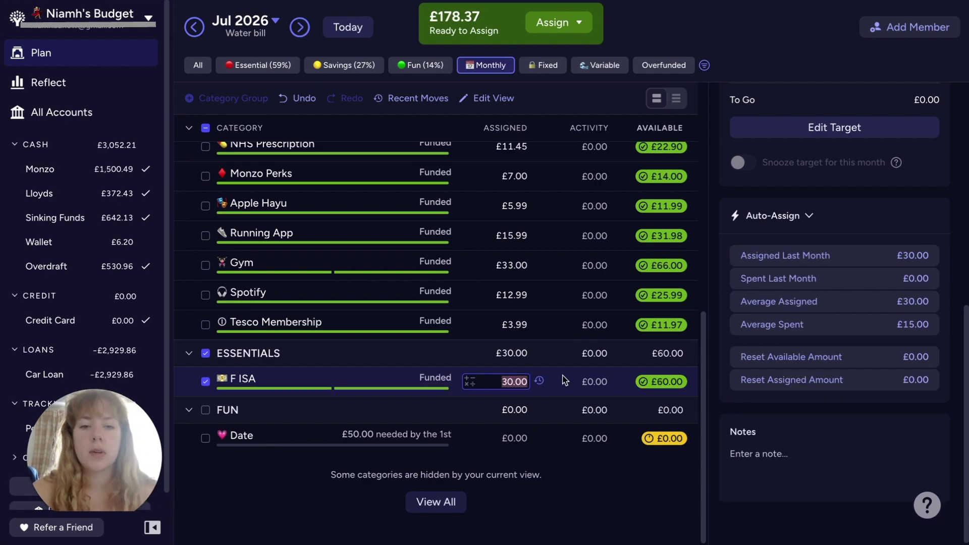
pyautogui.click(564, 352)
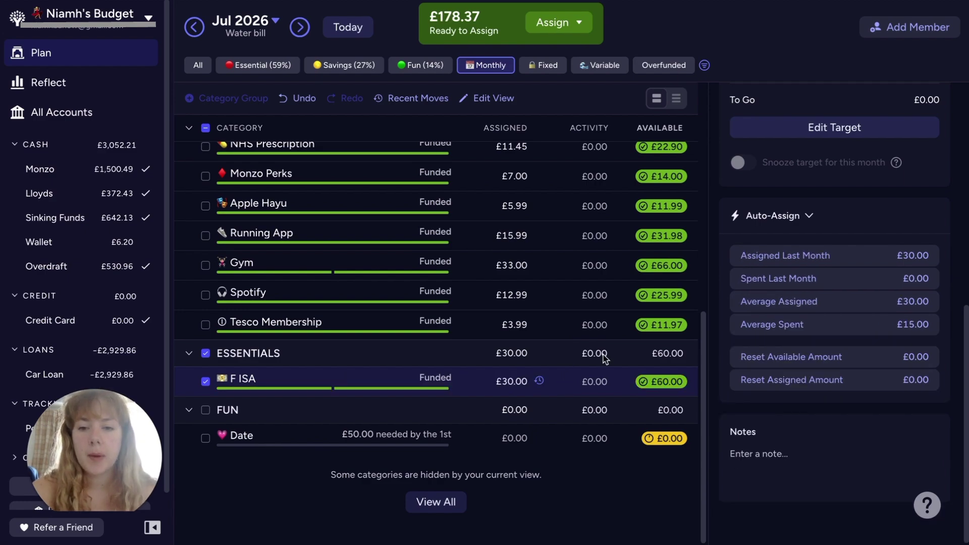
# - Assign £12.75 to the Sky TV category in the Utilities group for July 2026
pyautogui.scroll(6, 598, 383)
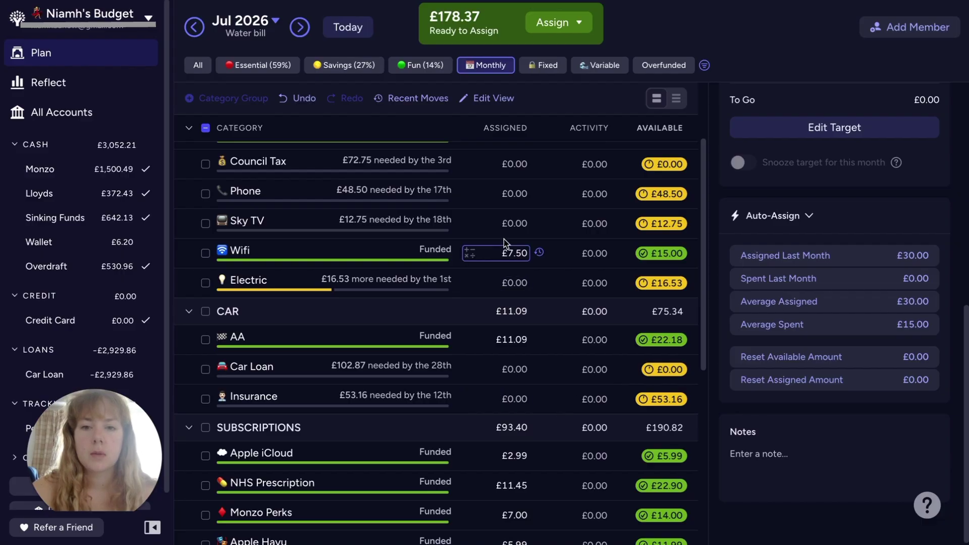
pyautogui.click(513, 222)
pyautogui.write('12')
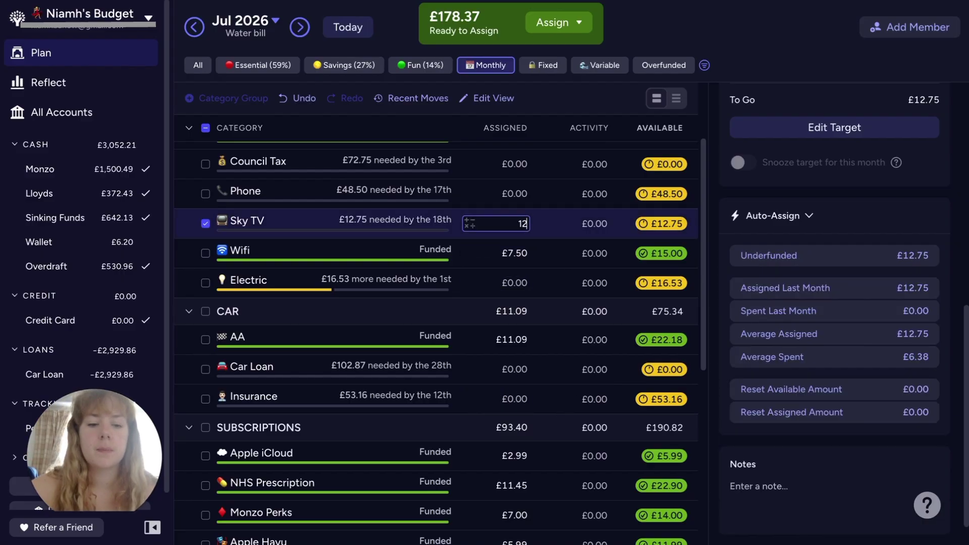
pyautogui.write('.75')
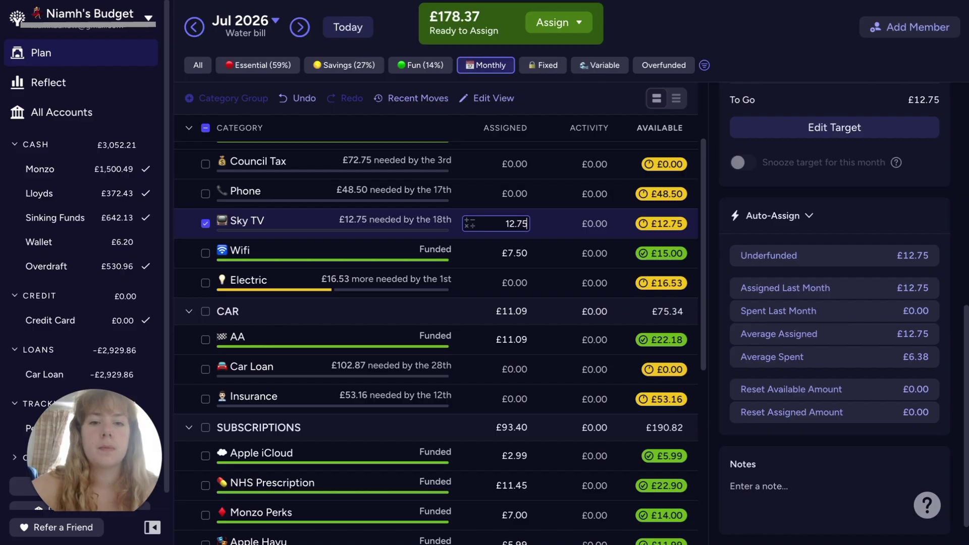
pyautogui.press('Return')
# - Assign £16.53 to the Electric category in the Utilities group for July 2026
pyautogui.scroll(1, 549, 229)
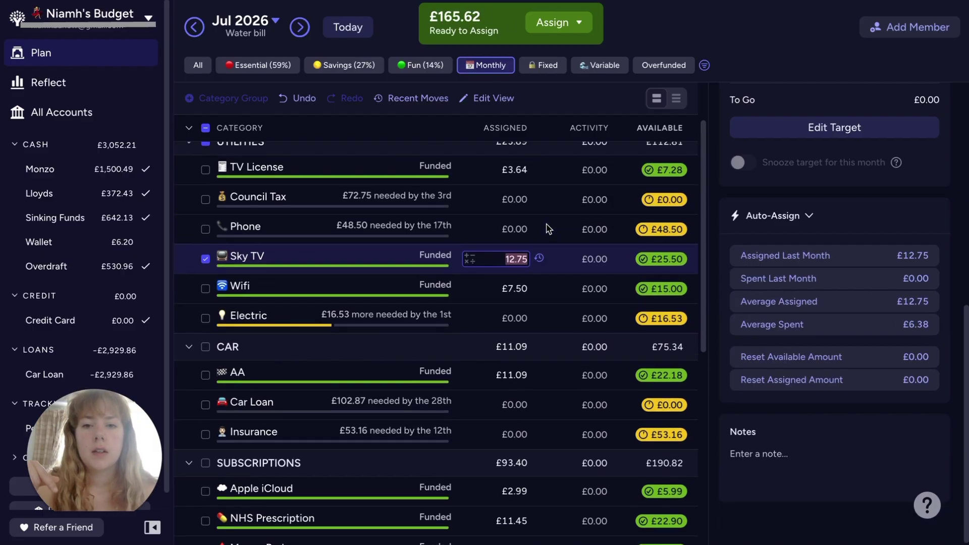
pyautogui.click(520, 318)
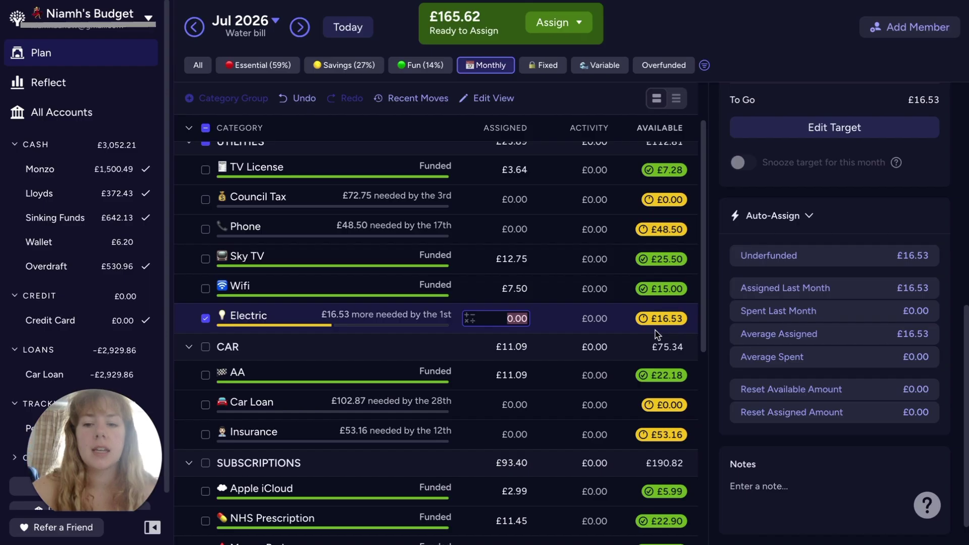
pyautogui.write('16.')
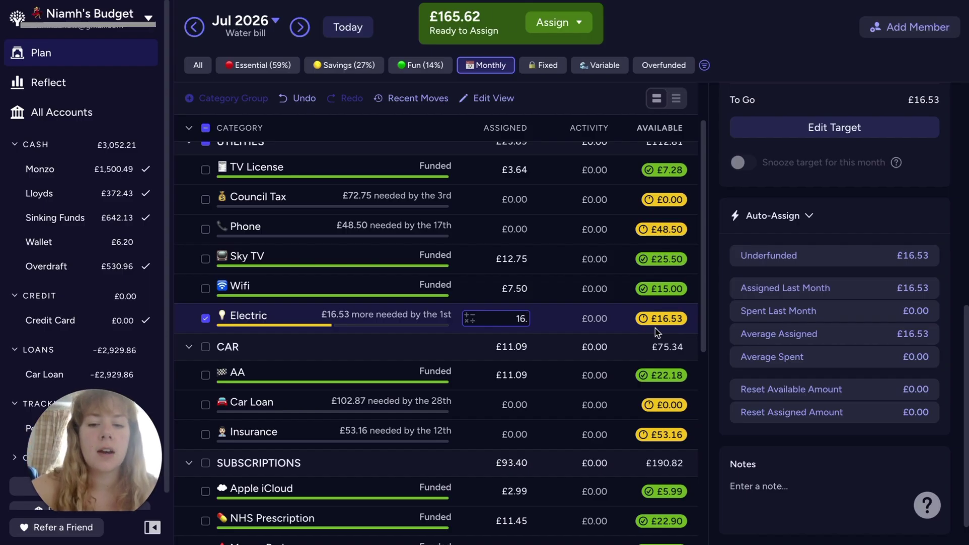
pyautogui.write('53')
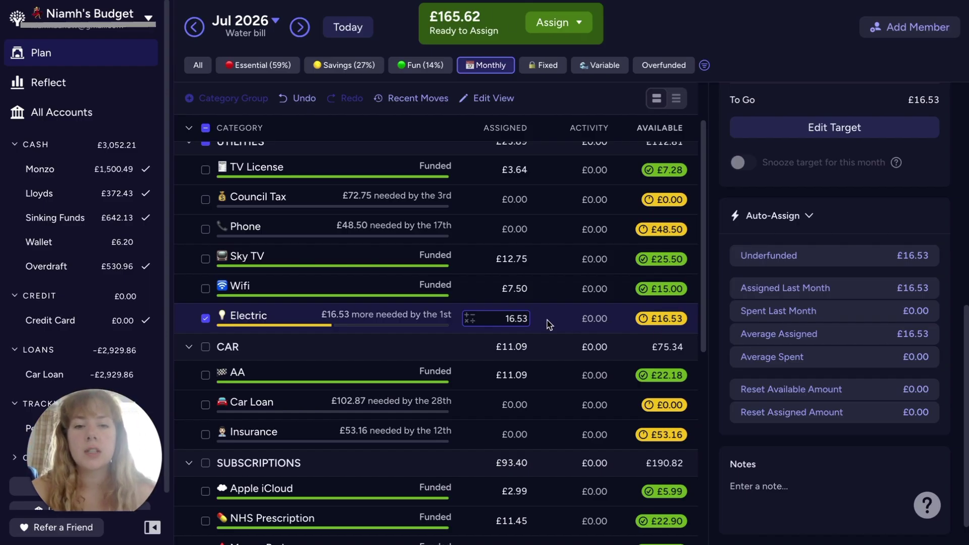
pyautogui.press('Return')
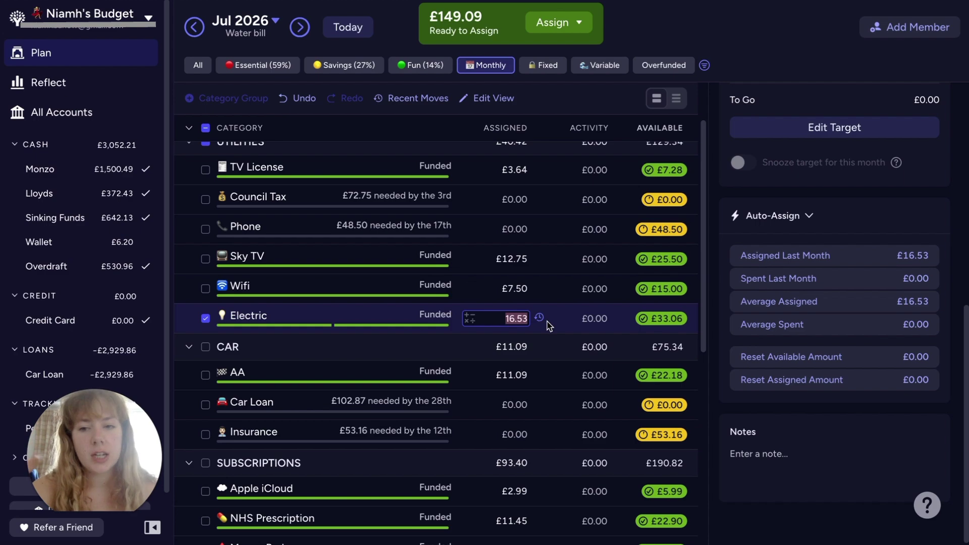
# - Assign £48.50 to the Phone category in the Utilities group for July 2026
pyautogui.scroll(2, 553, 332)
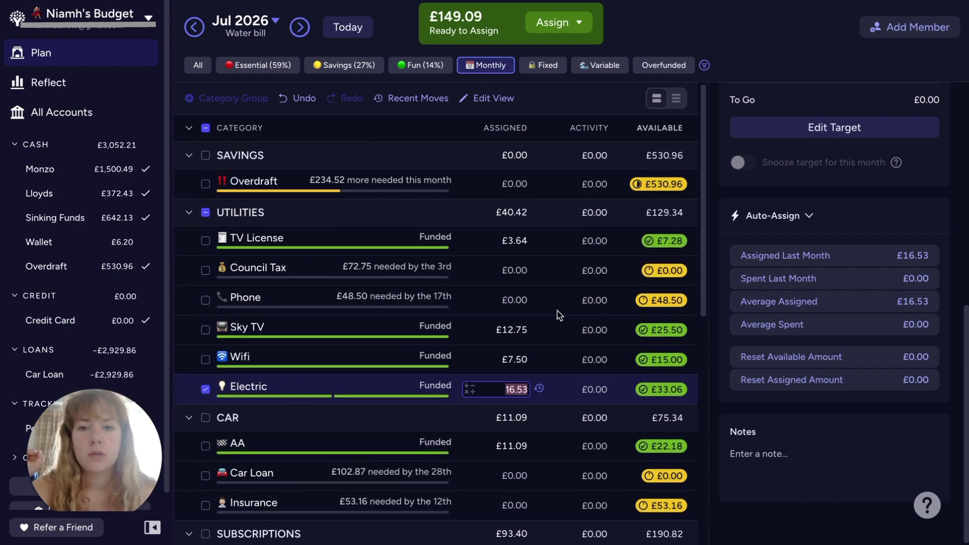
pyautogui.click(521, 299)
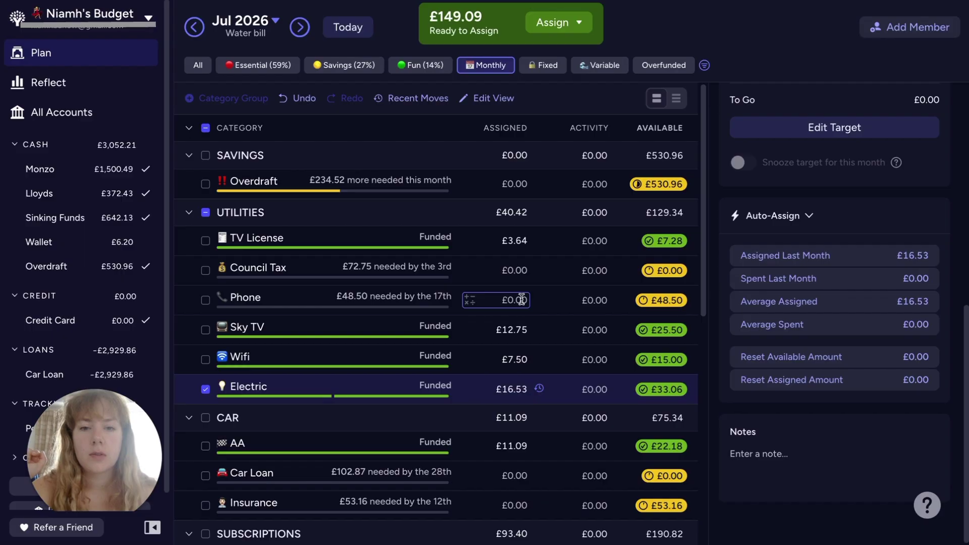
pyautogui.click(521, 299)
pyautogui.write('48.5')
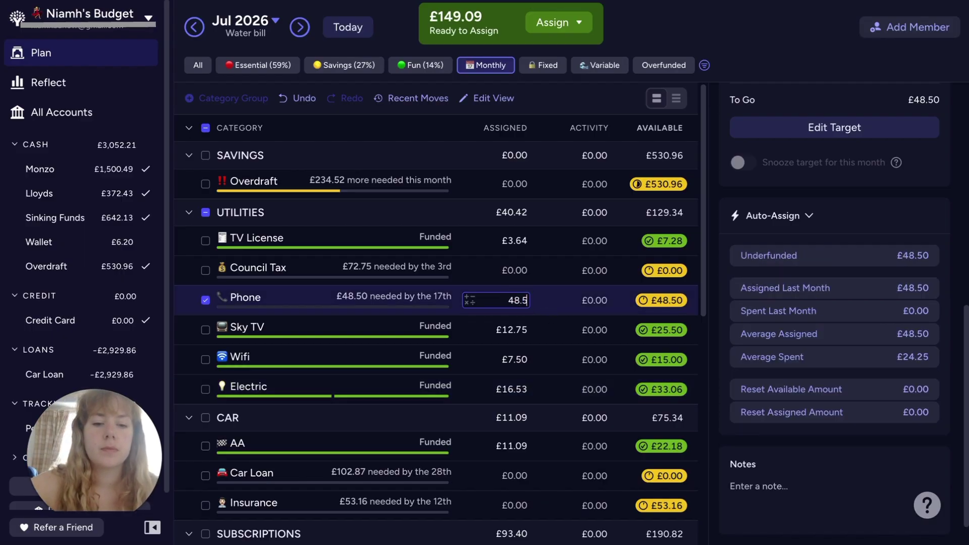
pyautogui.press('Return')
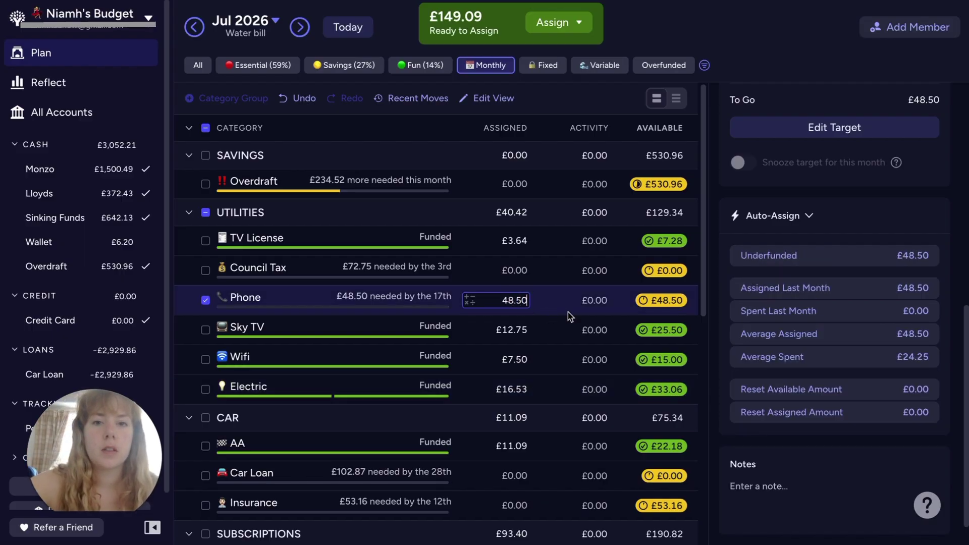
# - Assign £53.16 to the Insurance category in the Car group for July 2026
pyautogui.scroll(-5, 564, 308)
pyautogui.scroll(-4, 564, 306)
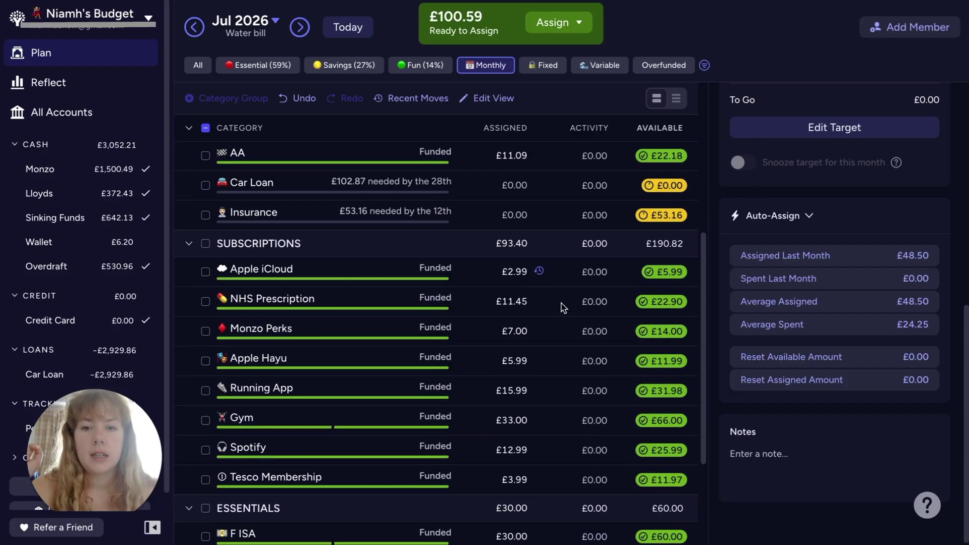
pyautogui.scroll(5, 497, 324)
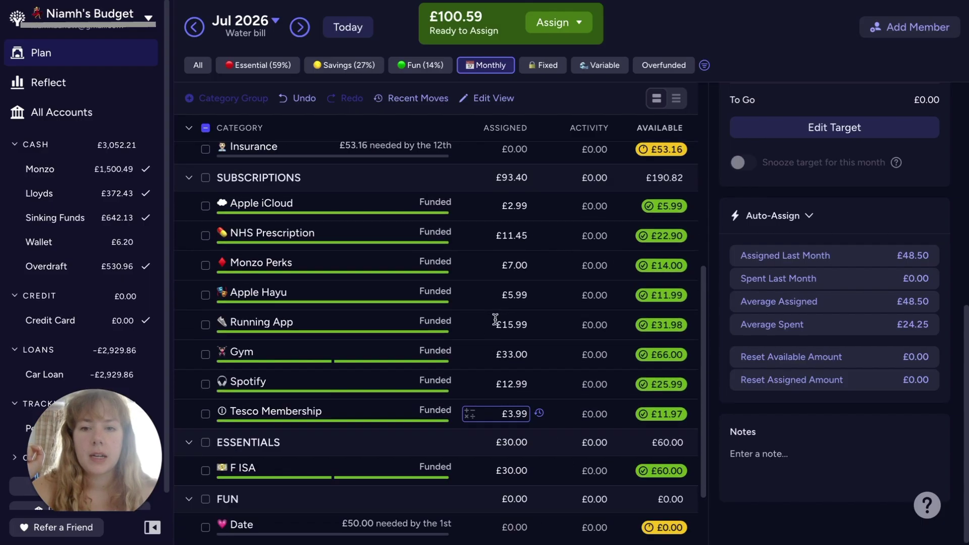
pyautogui.click(510, 359)
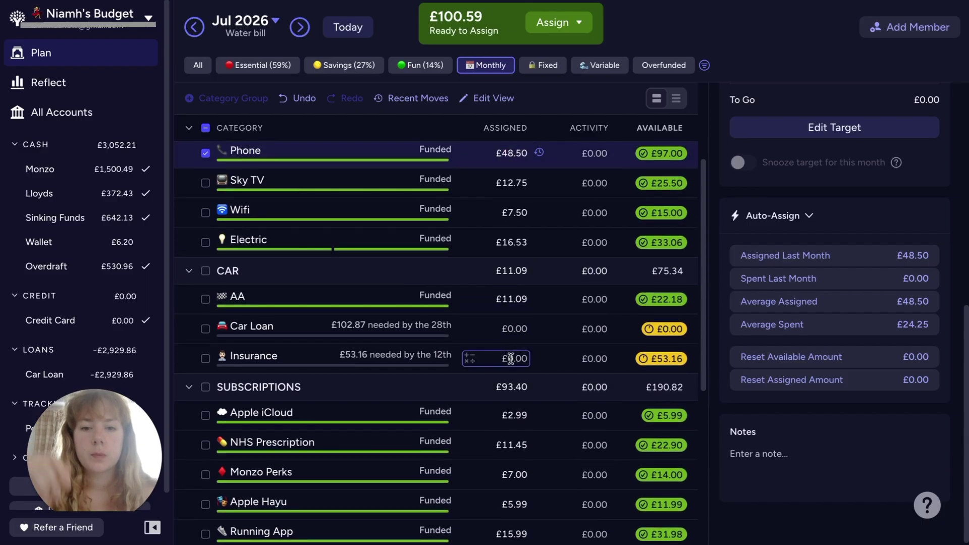
pyautogui.write('5')
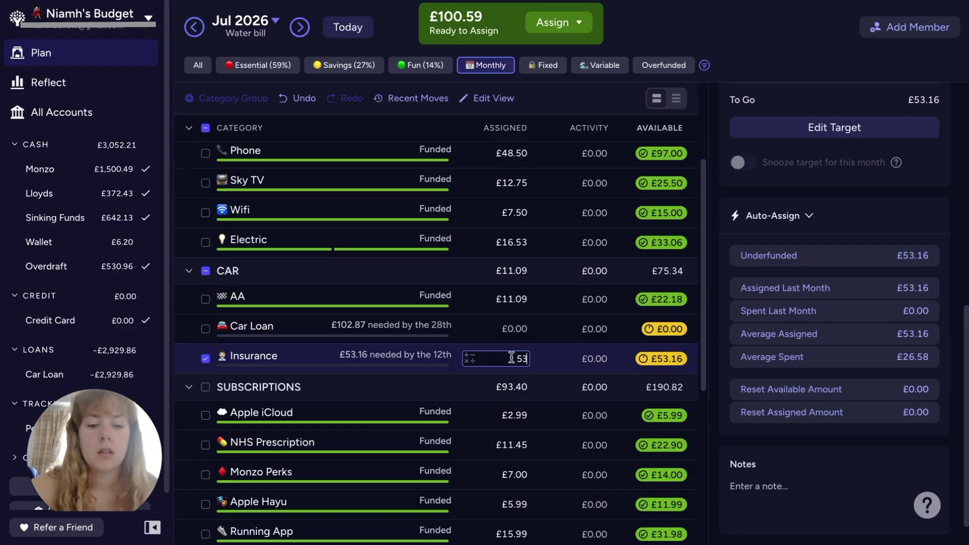
pyautogui.write('3.16')
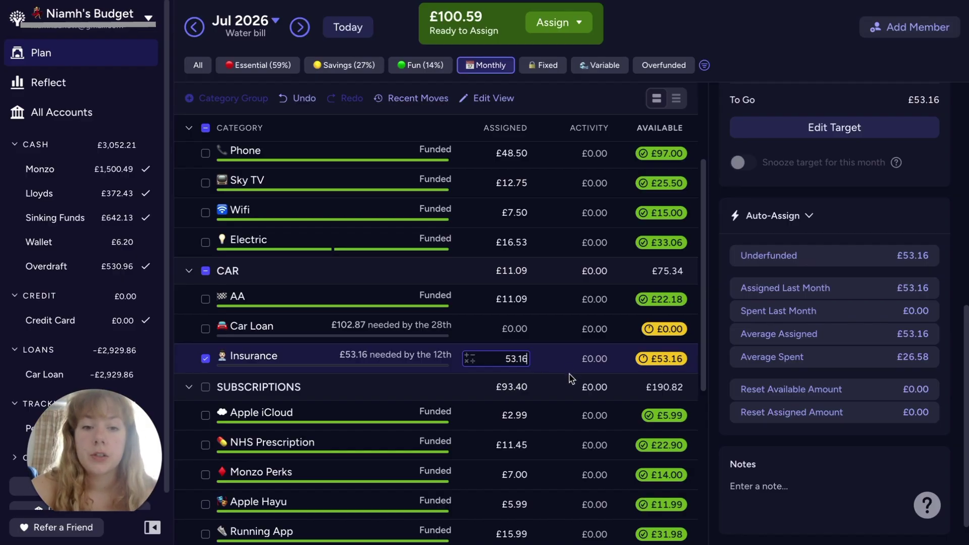
pyautogui.press('Return')
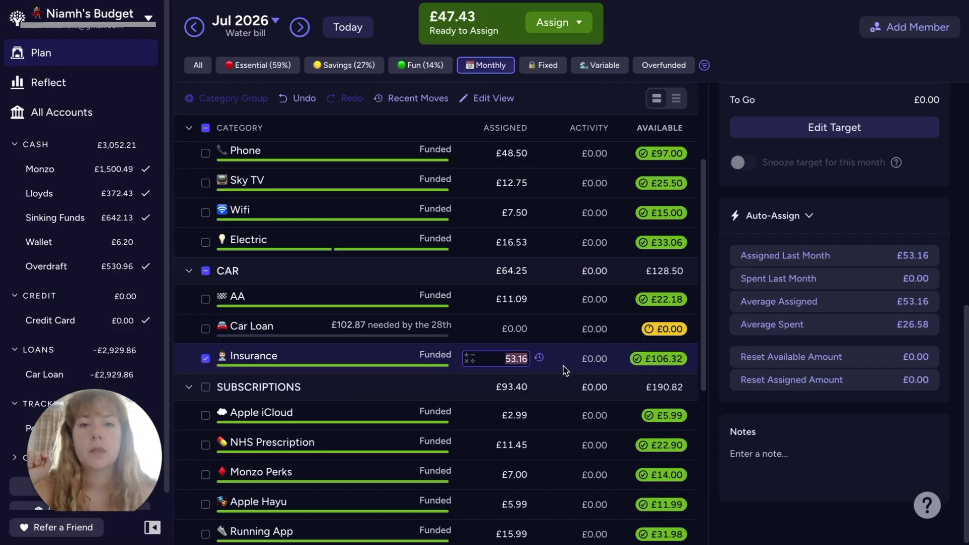
# - Show only the Fixed categories and assign £12.00 to Oil in the Utilities group for July 2026
pyautogui.scroll(3, 564, 370)
pyautogui.scroll(-8, 566, 369)
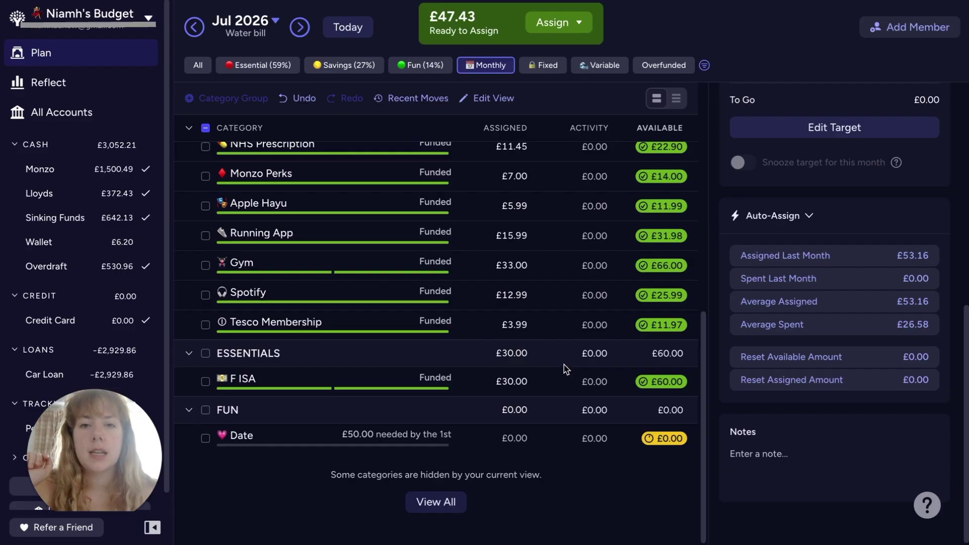
pyautogui.scroll(8, 580, 376)
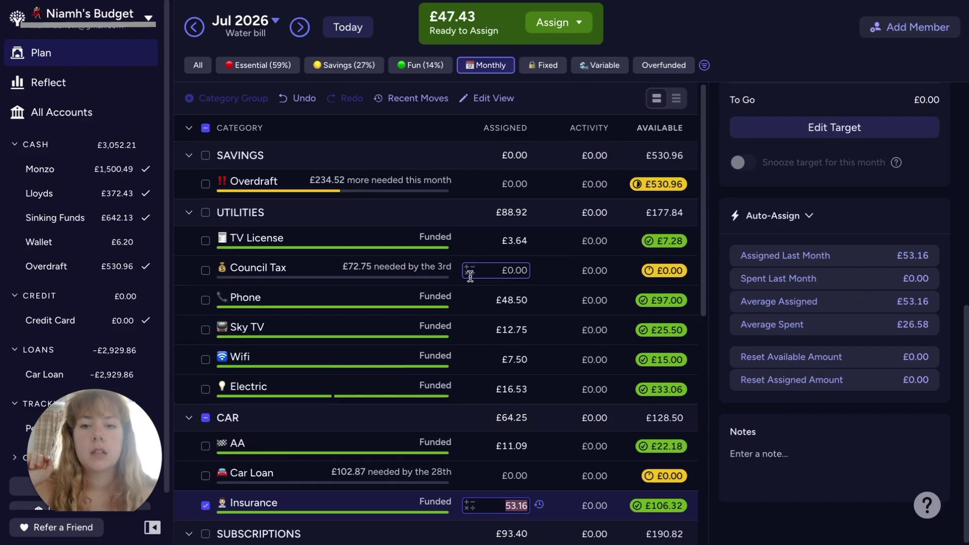
pyautogui.click(552, 69)
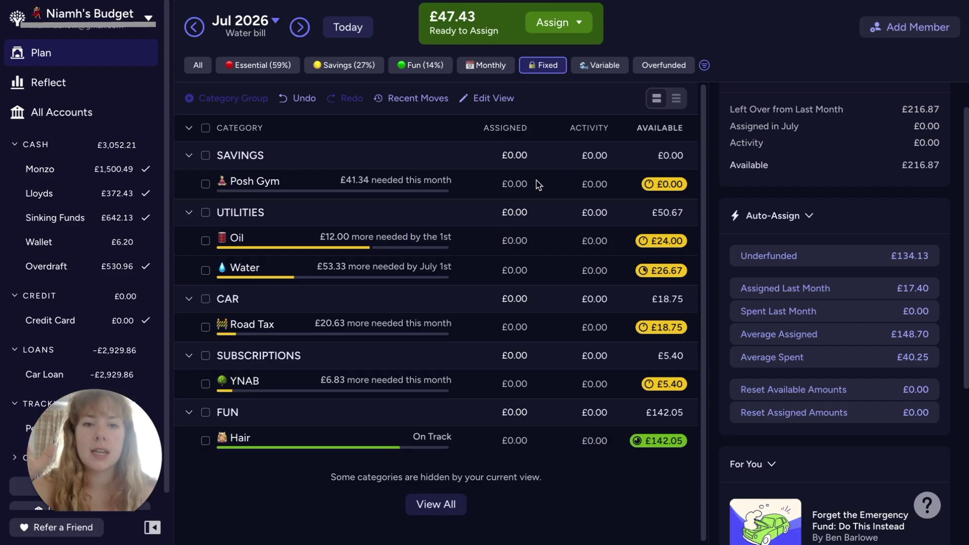
pyautogui.scroll(-1, 518, 229)
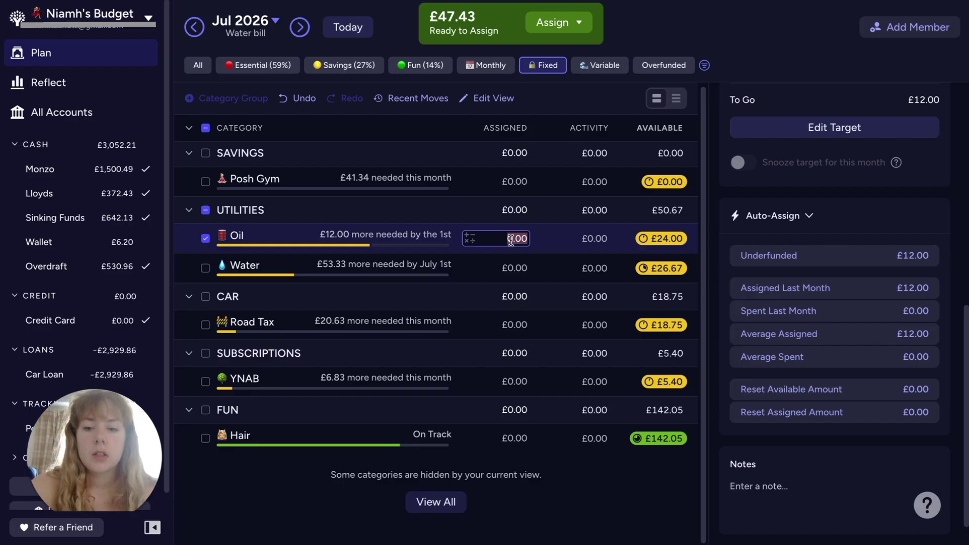
pyautogui.write('12')
pyautogui.press('Return')
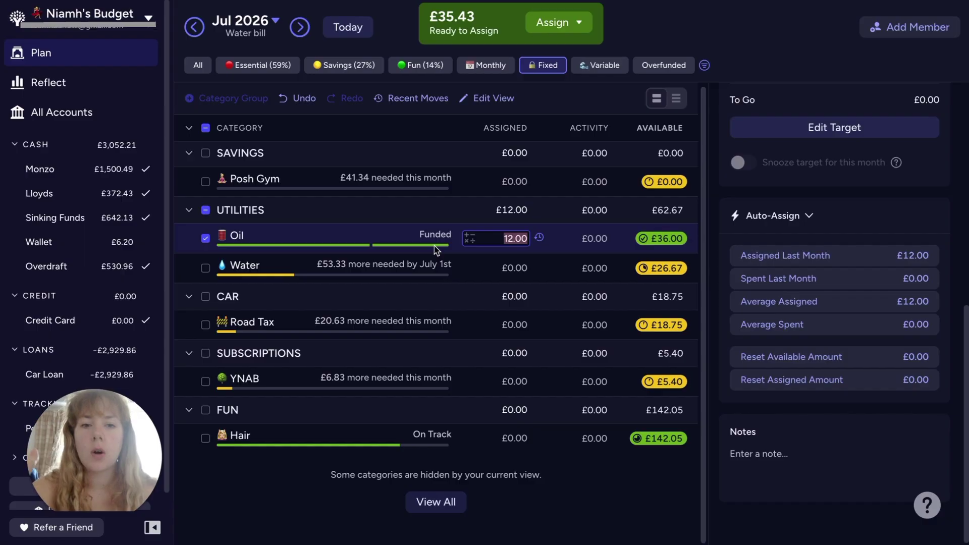
# - Assign half of £53.33, calculated as 53.33/2, to the Water category in July's Utilities group
pyautogui.click(492, 267)
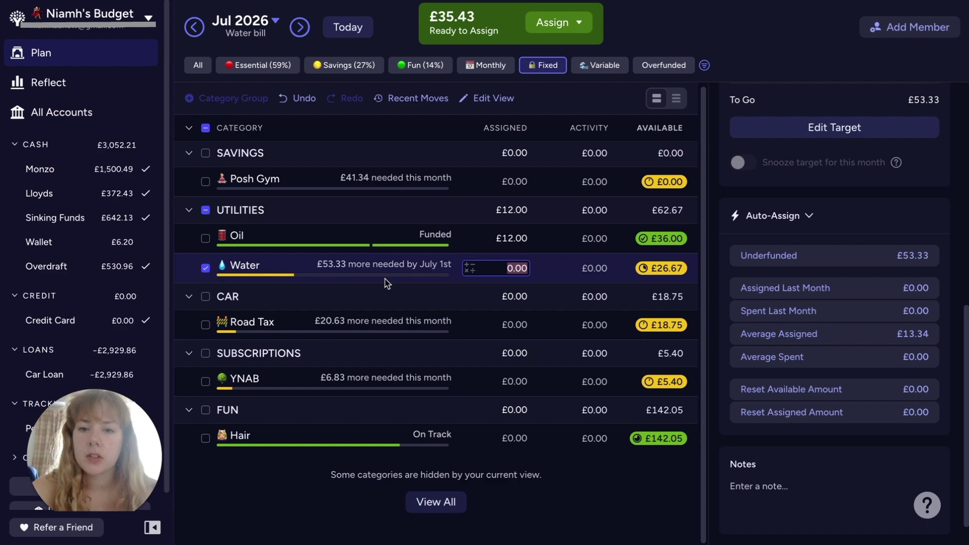
pyautogui.click(508, 323)
pyautogui.press('Tab')
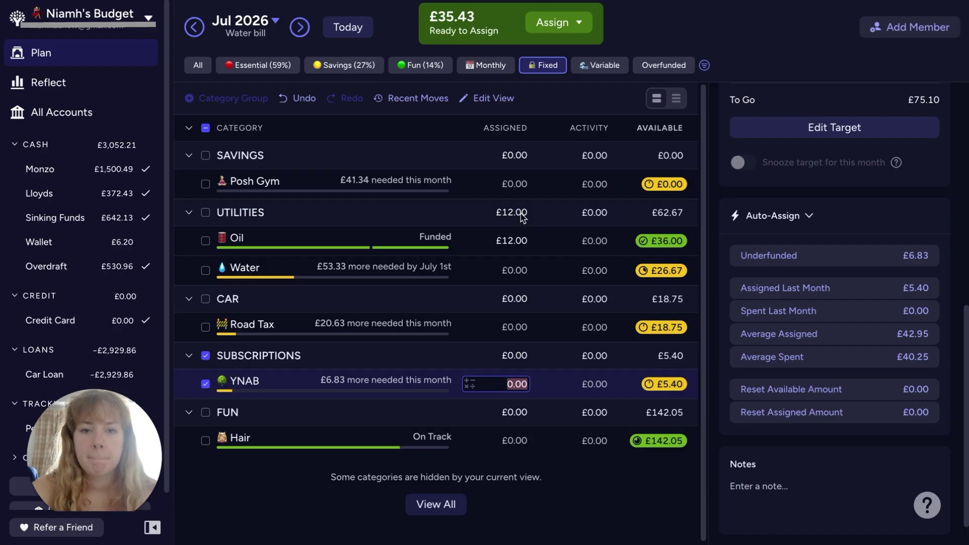
pyautogui.click(516, 271)
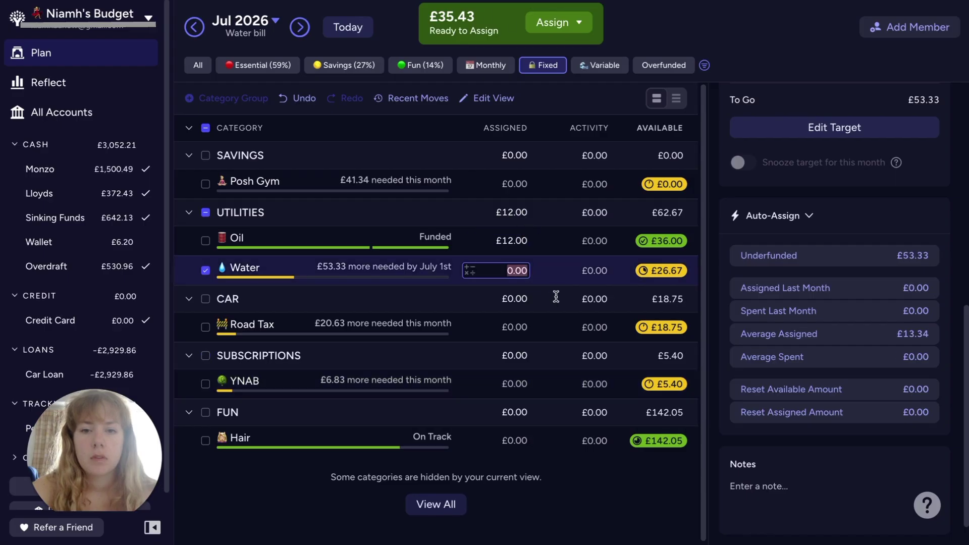
pyautogui.write('53')
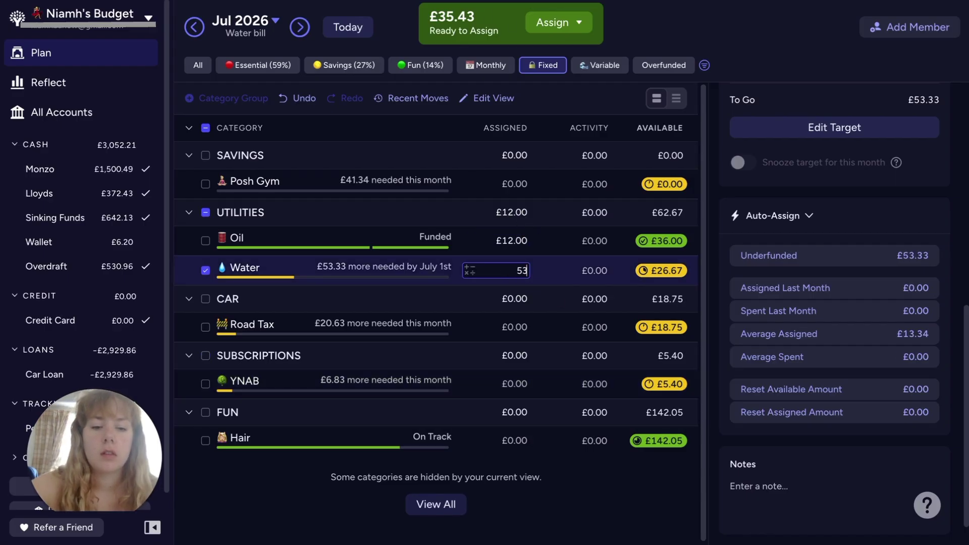
pyautogui.write('.33')
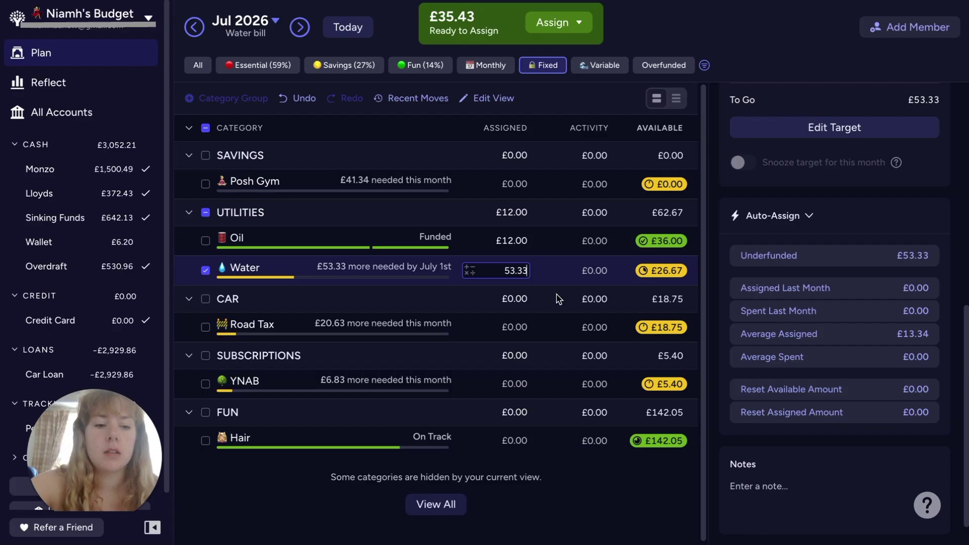
pyautogui.write('/2')
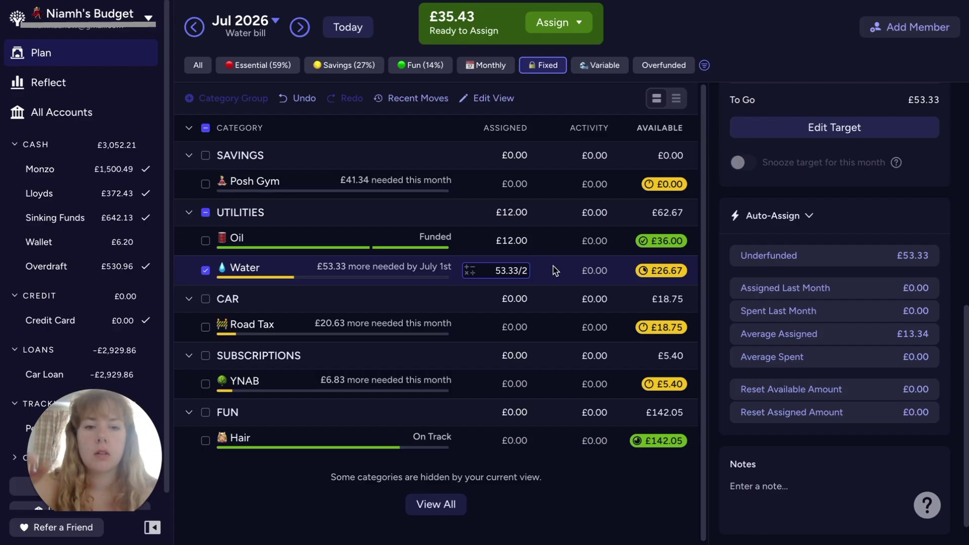
pyautogui.press('Return')
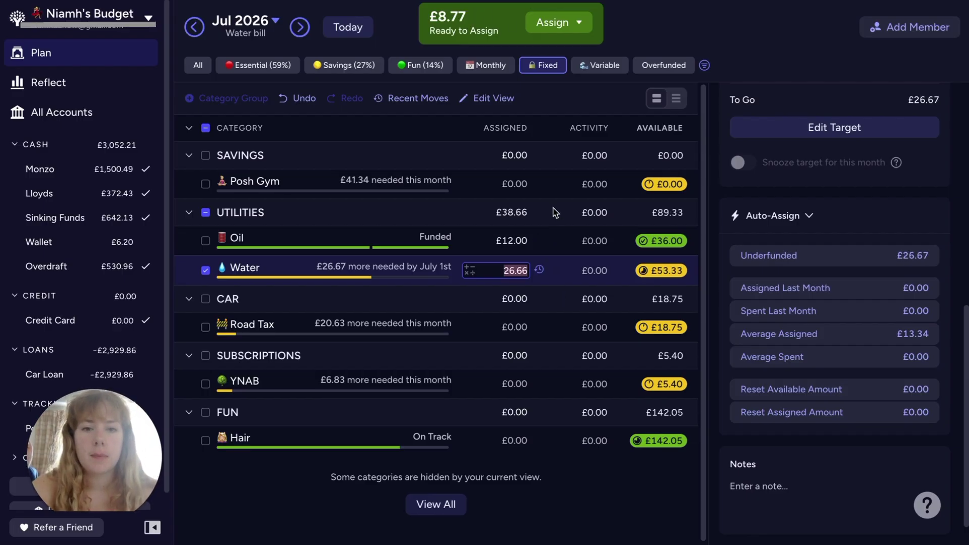
# - Assign £6.83 to the YNAB category in the Subscriptions group for July 2026
pyautogui.click(514, 384)
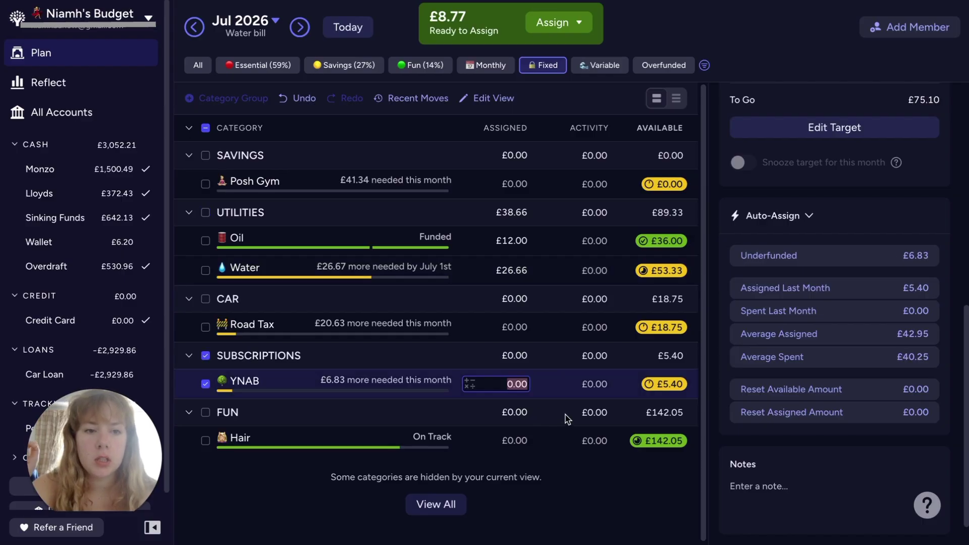
pyautogui.write('6')
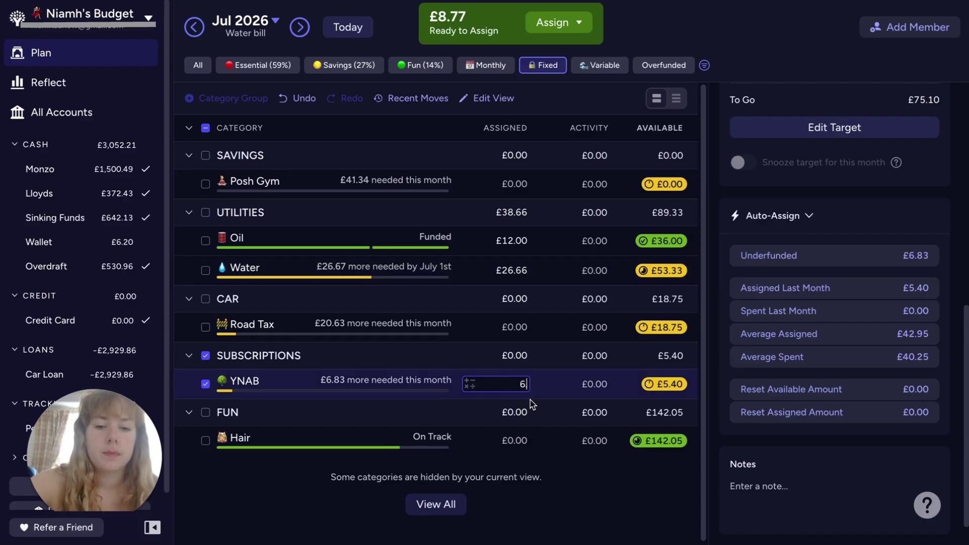
pyautogui.write('.83')
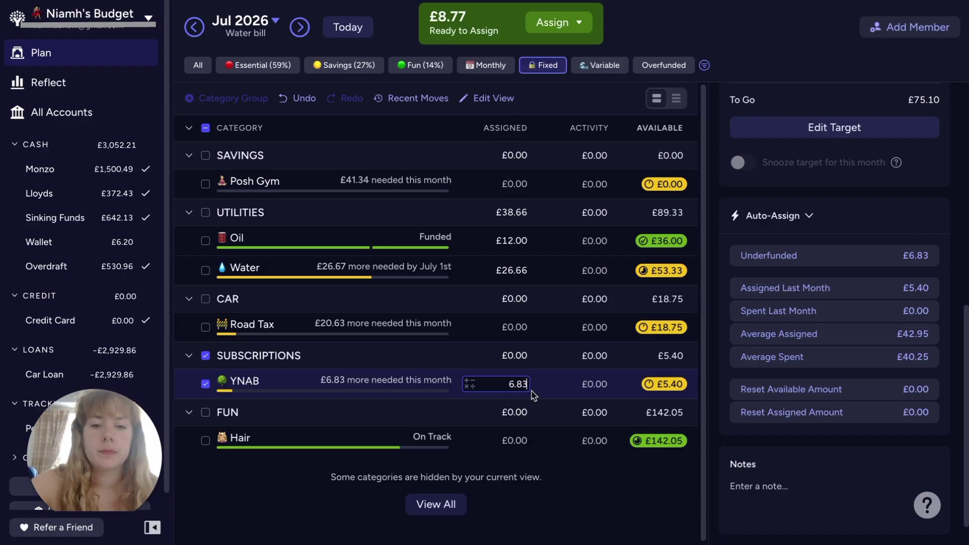
pyautogui.press('Return')
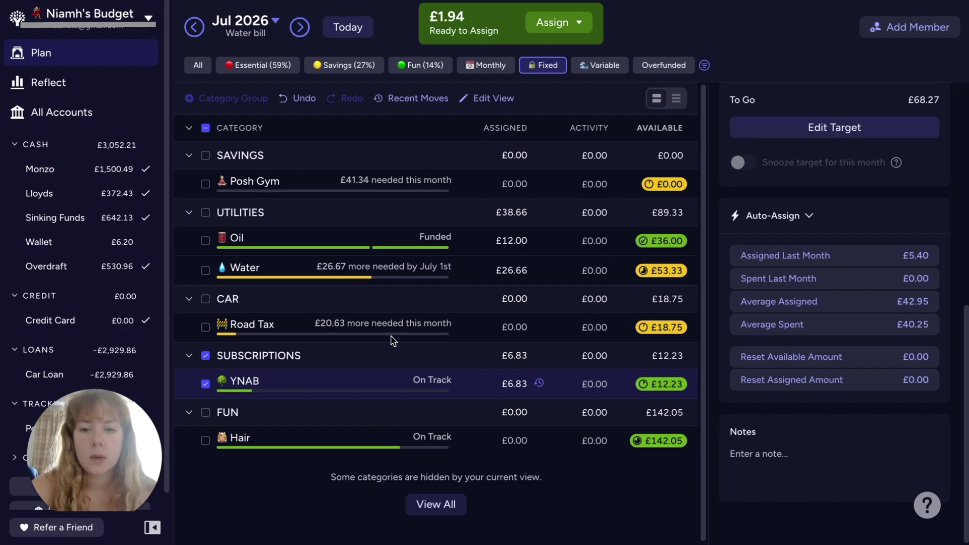
# - Check the Monthly categories, return to the Fixed ones, and assign the remaining £1.94 to Posh Gym in July's Savings group
pyautogui.click(489, 65)
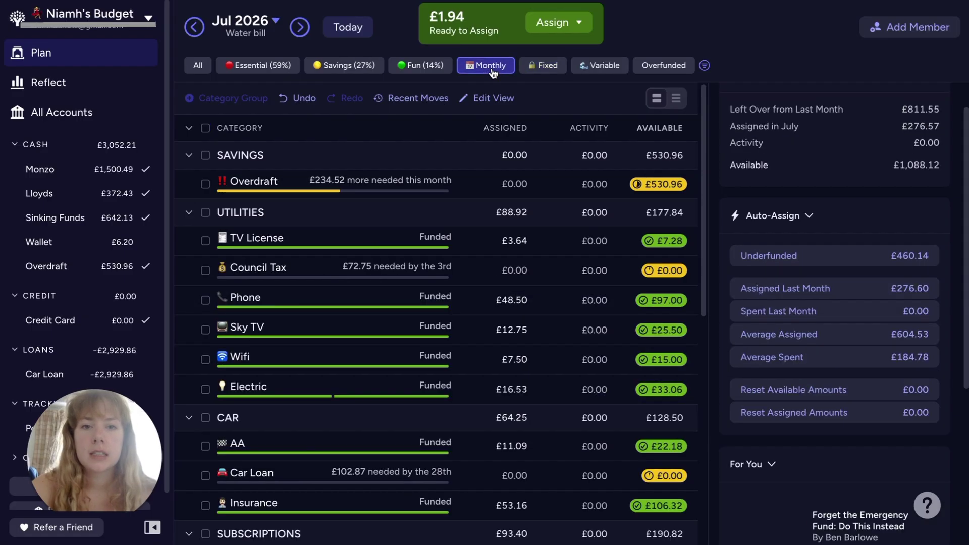
pyautogui.click(542, 65)
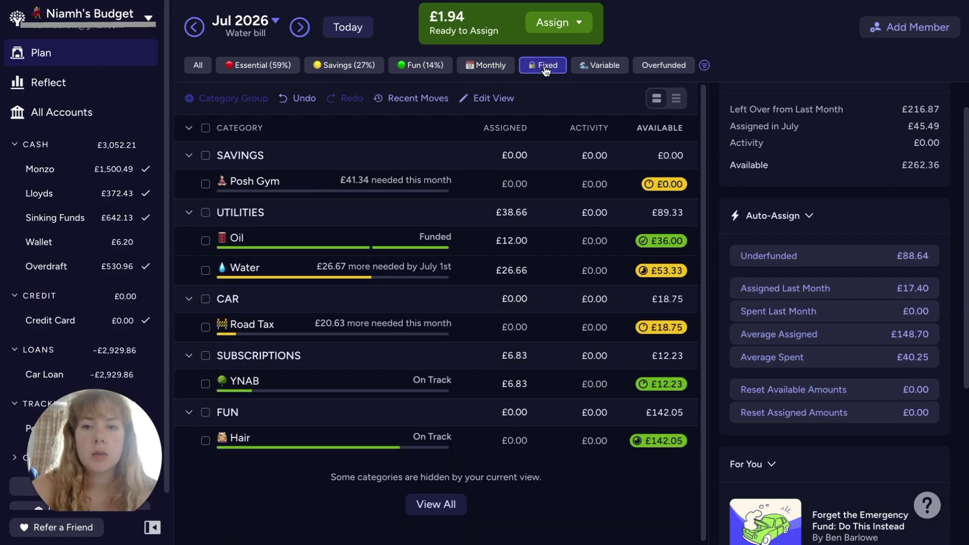
pyautogui.click(502, 183)
pyautogui.write('1.94')
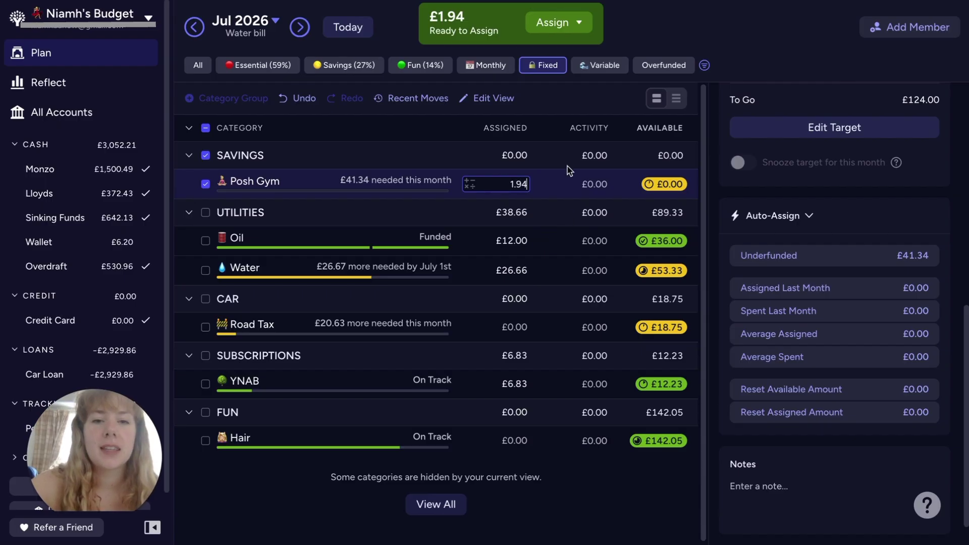
pyautogui.press('Return')
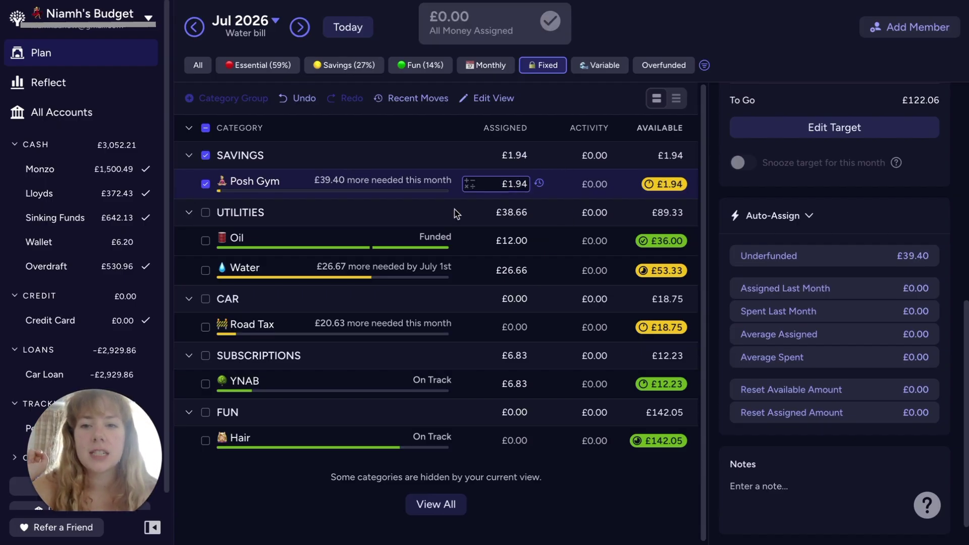
# - Review July's Essential categories for remaining needs, and check the full June 2026 plan, including the Holding group's funds
pyautogui.click(205, 129)
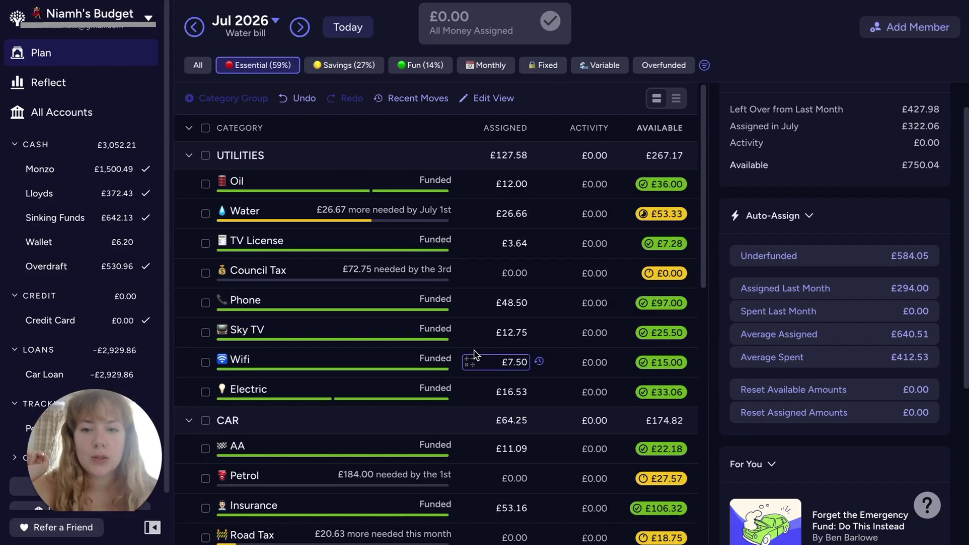
pyautogui.scroll(-4, 474, 348)
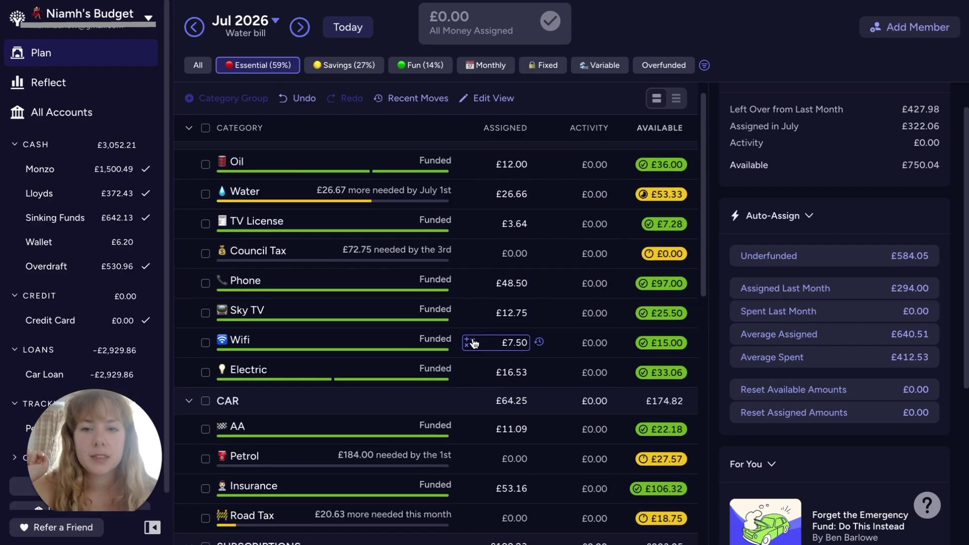
pyautogui.scroll(-10, 474, 342)
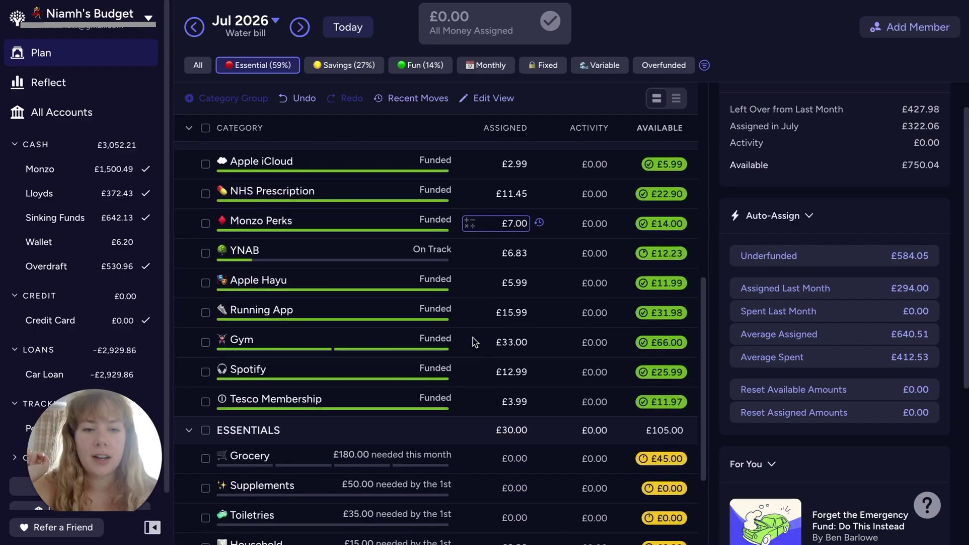
pyautogui.scroll(3, 475, 344)
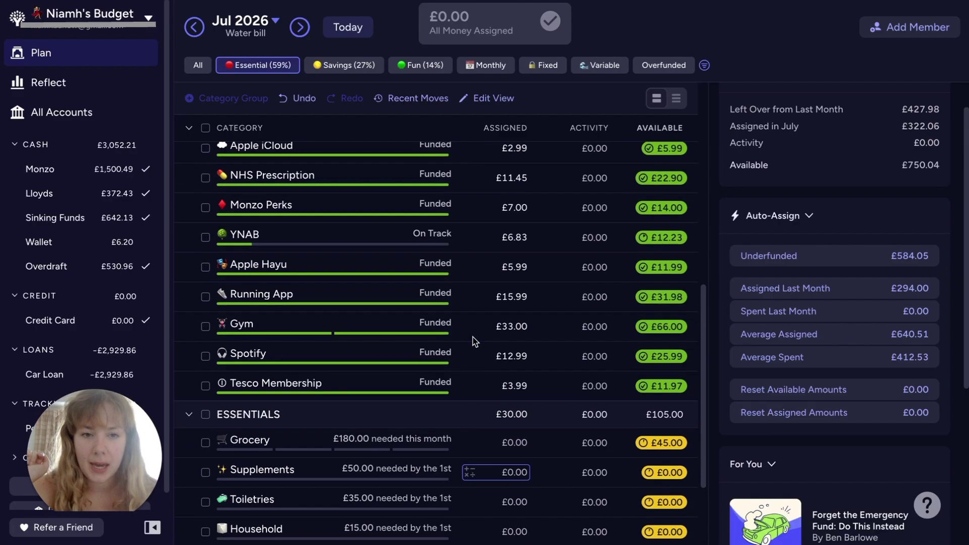
pyautogui.scroll(-3, 473, 343)
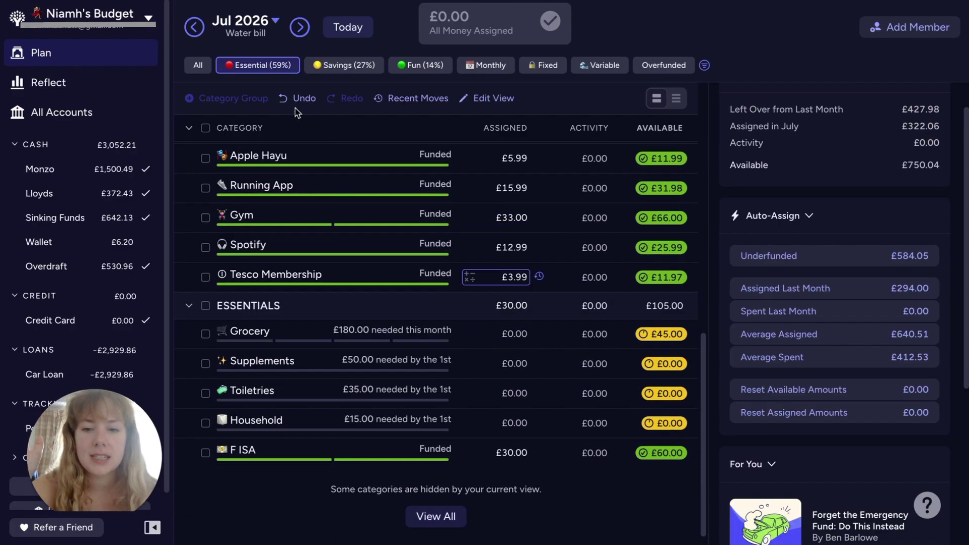
pyautogui.click(196, 28)
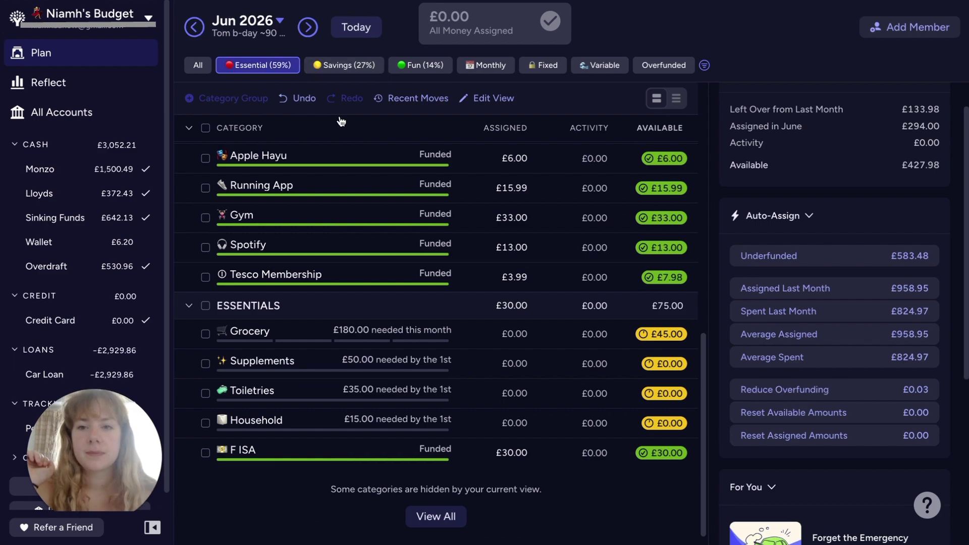
pyautogui.click(195, 64)
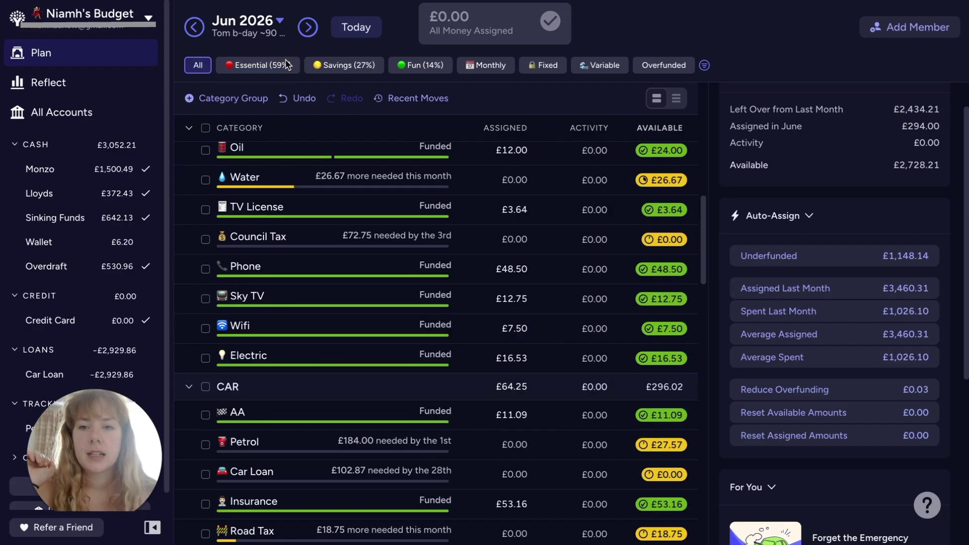
pyautogui.scroll(-5, 423, 278)
pyautogui.scroll(3, 424, 283)
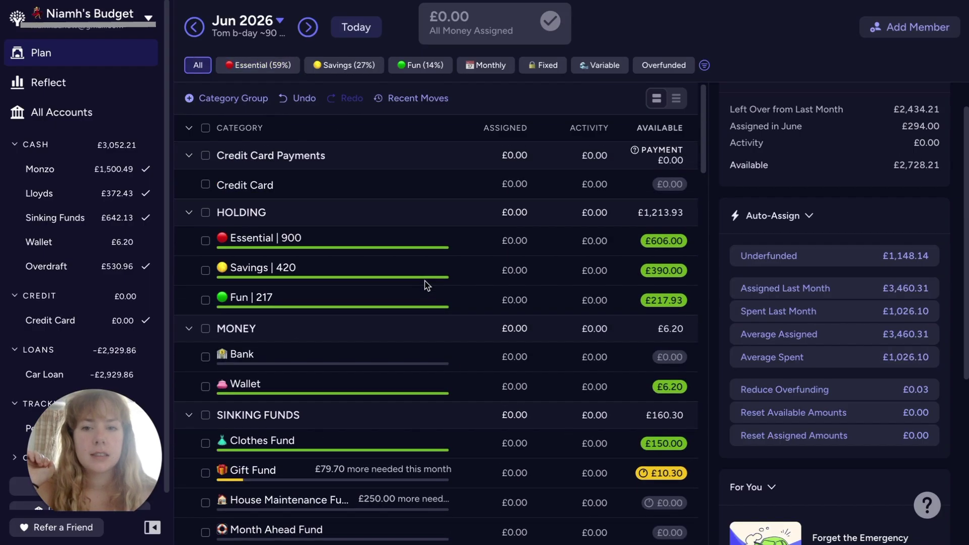
pyautogui.scroll(-1, 423, 277)
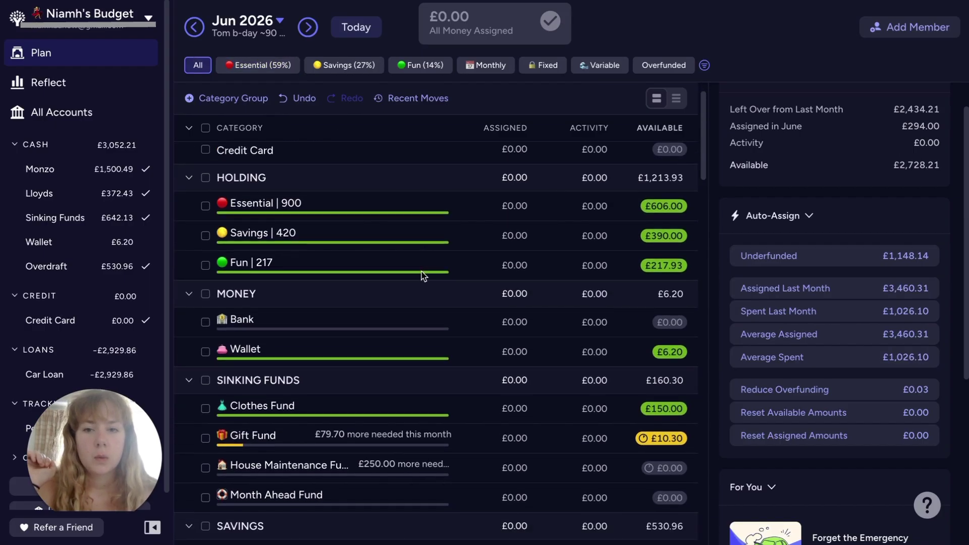
pyautogui.scroll(1, 423, 276)
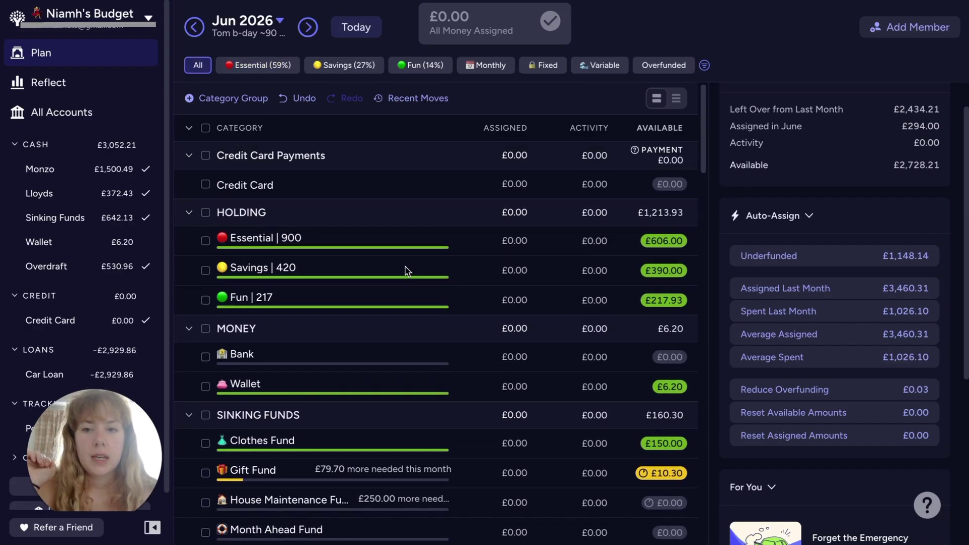
# - In May 2026, clear the amount assigned to the Essential | 900 category in the Holding group
pyautogui.click(195, 30)
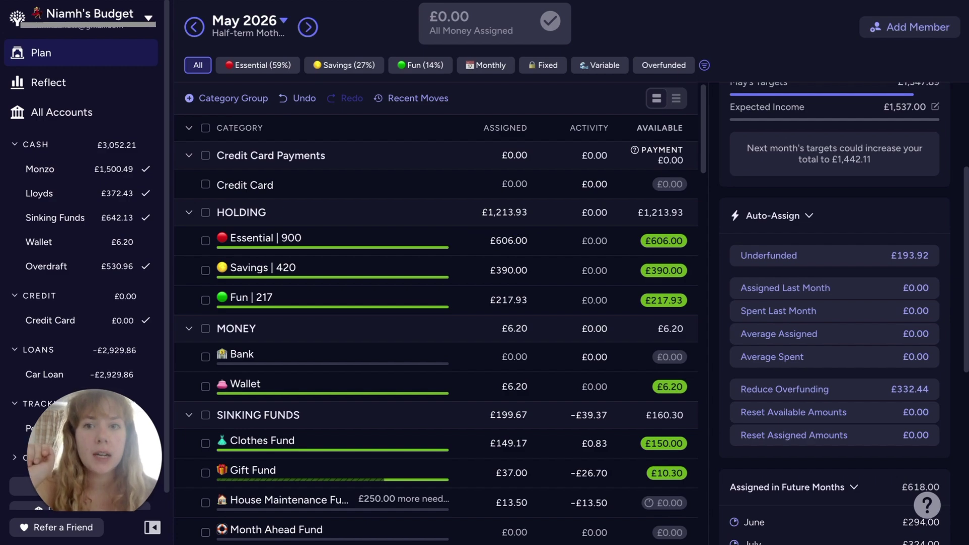
pyautogui.click(521, 242)
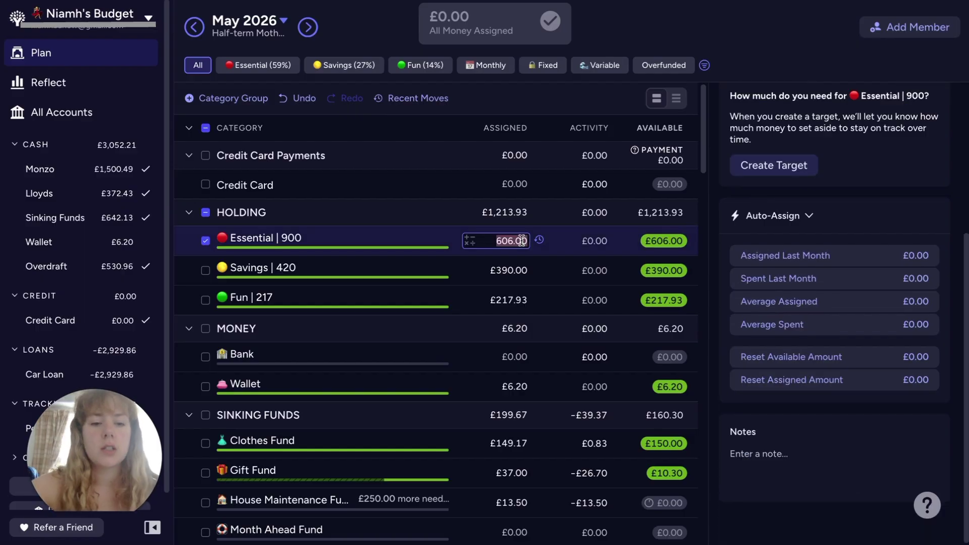
pyautogui.press('BackSpace')
pyautogui.click(556, 221)
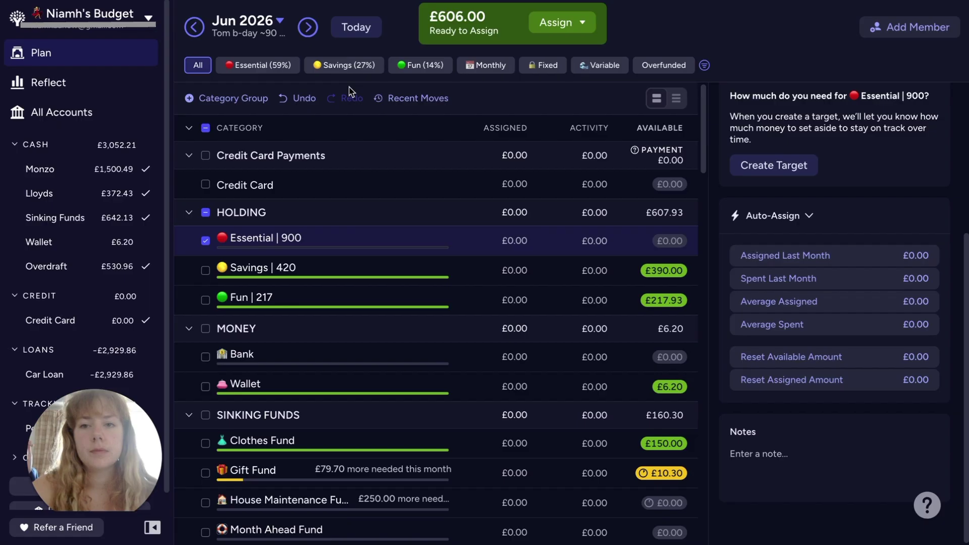
# - Show only the Essential categories for June 2026 and assign £26.67 to Water in the Utilities group
pyautogui.click(283, 66)
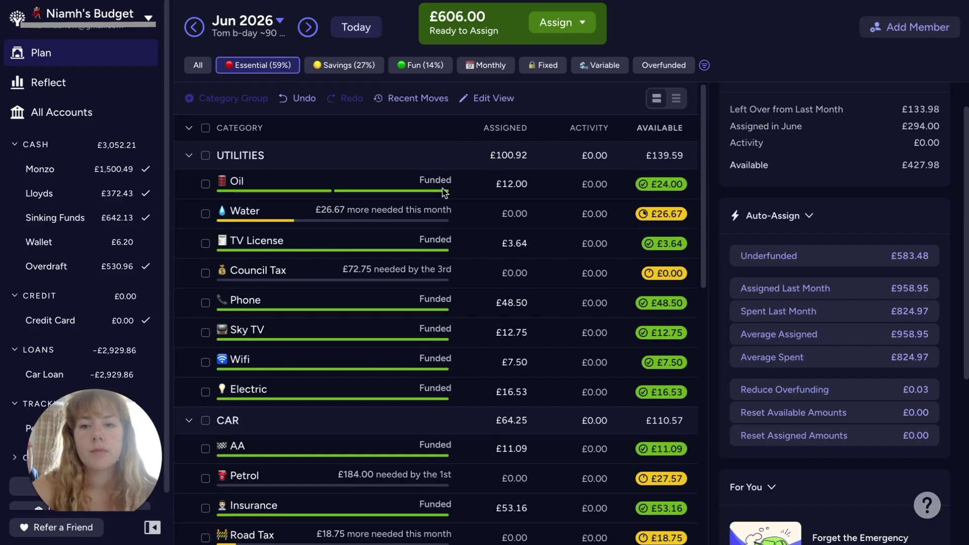
pyautogui.scroll(-1, 601, 237)
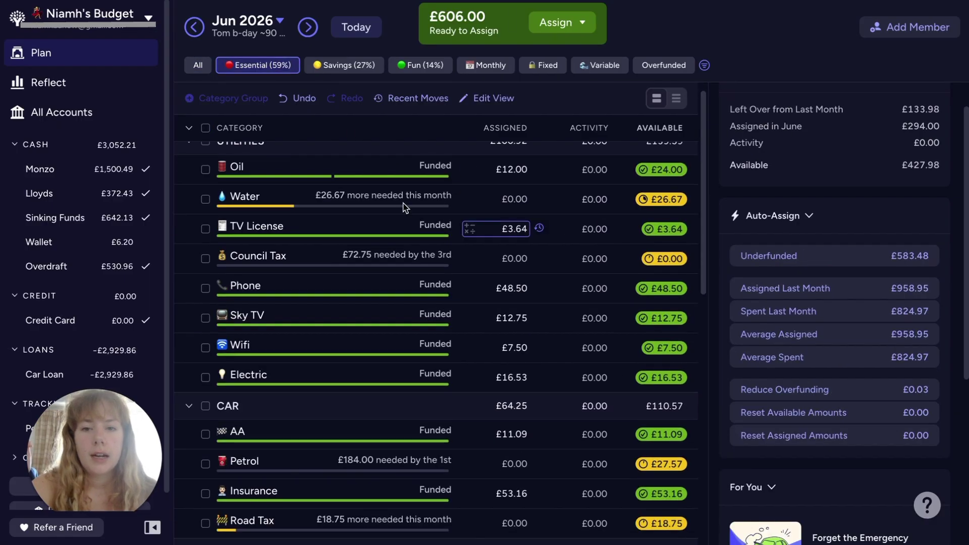
pyautogui.click(521, 201)
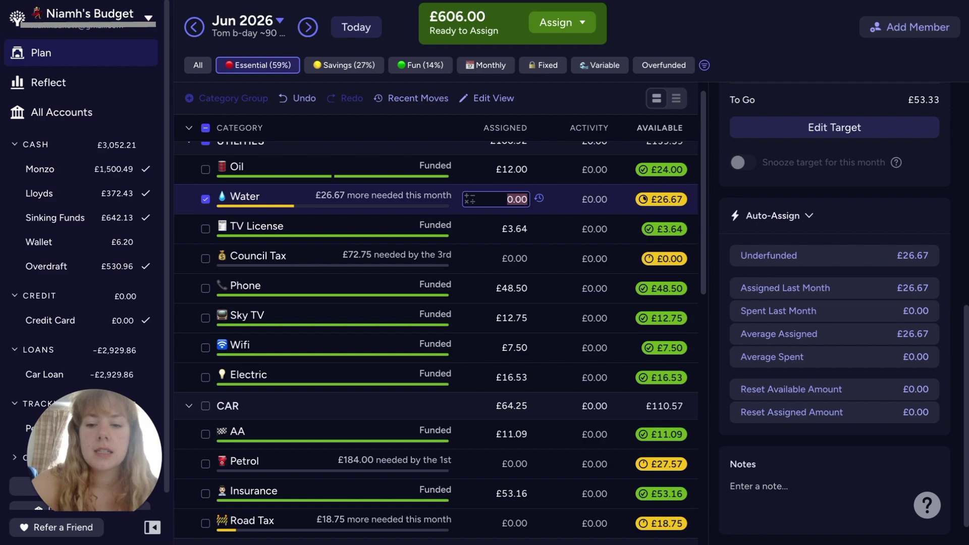
pyautogui.write('26.67')
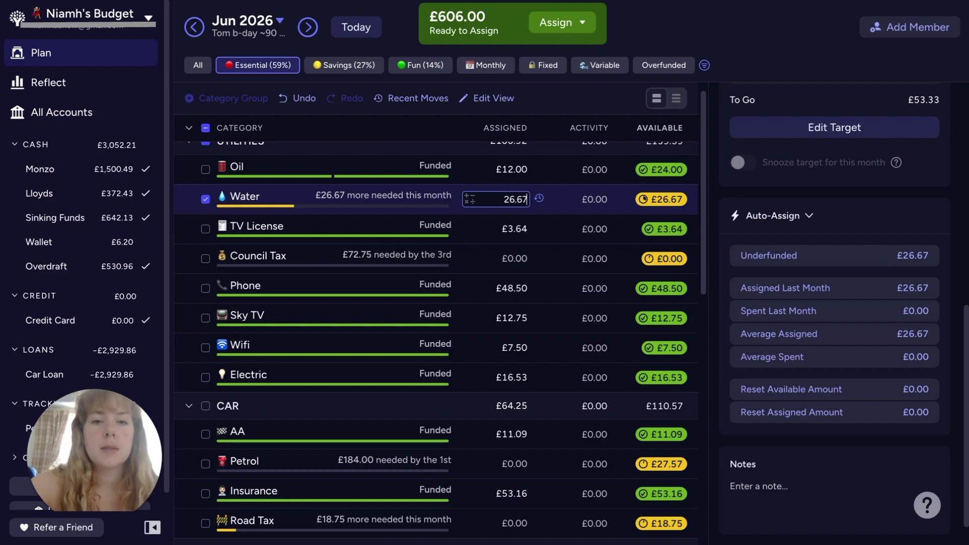
pyautogui.click(556, 175)
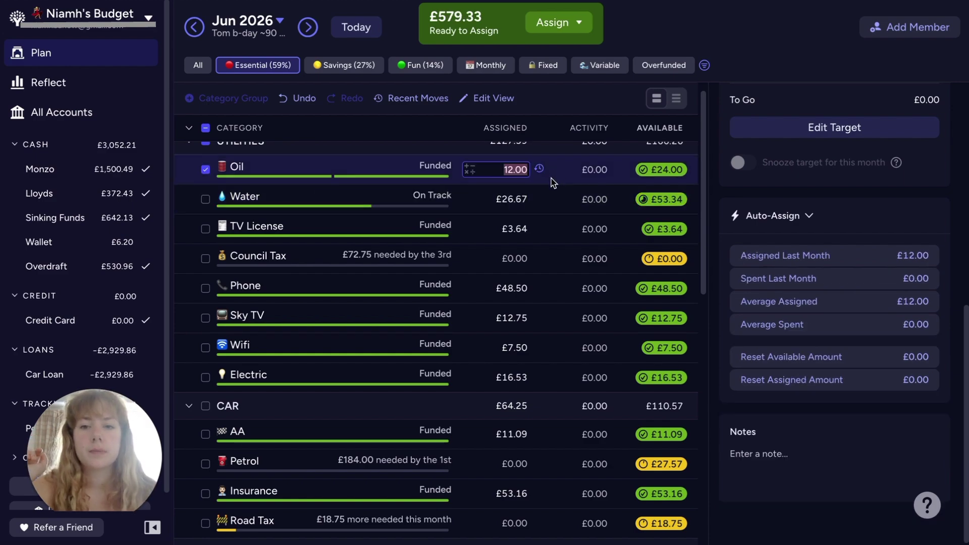
# - Assign £72.75 to the Council Tax category in June's Utilities group
pyautogui.scroll(-1, 547, 273)
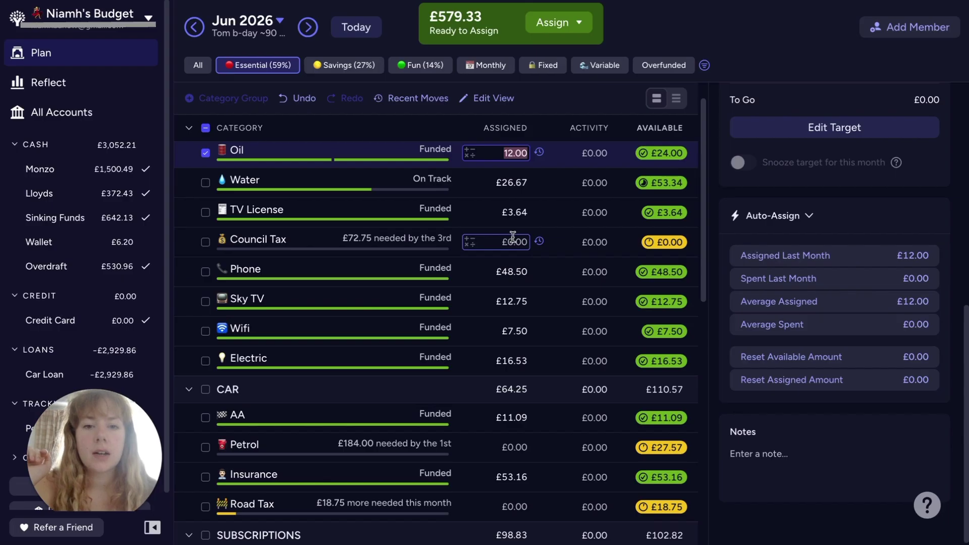
pyautogui.click(552, 243)
pyautogui.write('7')
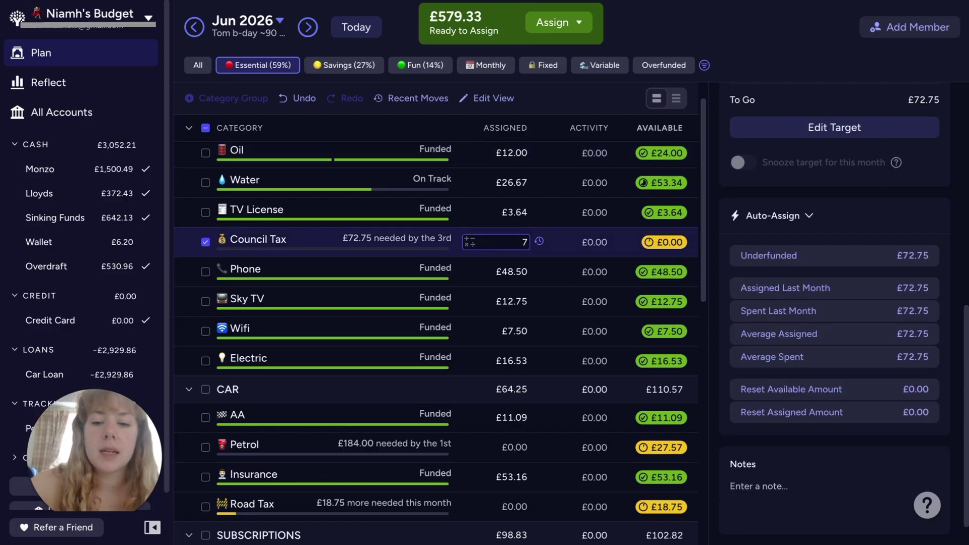
pyautogui.write('2.7')
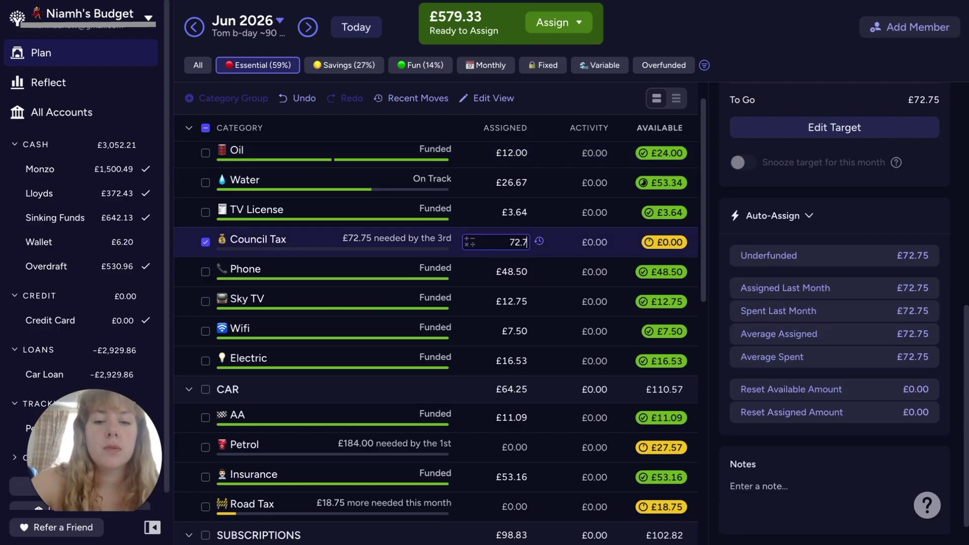
pyautogui.write('5')
pyautogui.click(568, 223)
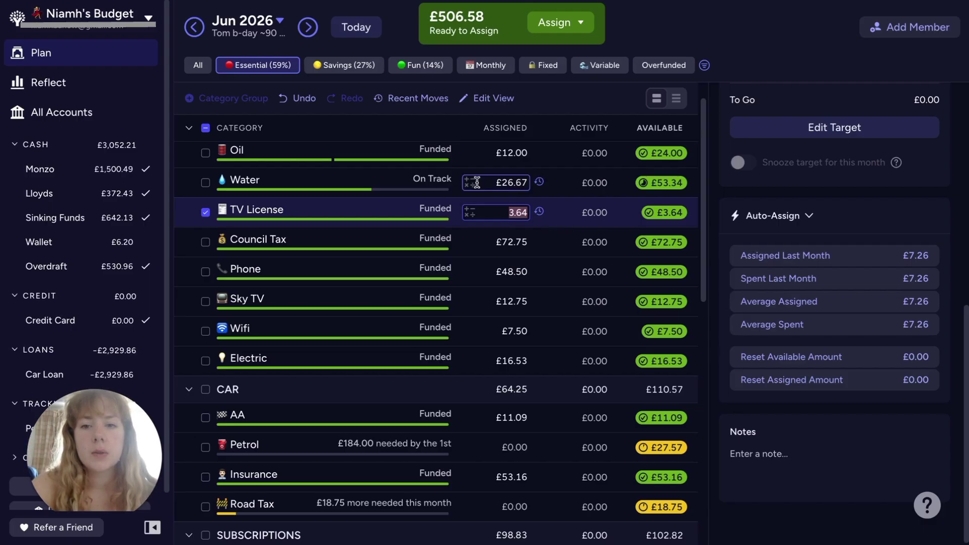
# - Assign £156.43, calculated as 184-27.57, to the Petrol category in June's Car group
pyautogui.scroll(-1, 530, 237)
pyautogui.scroll(-5, 549, 274)
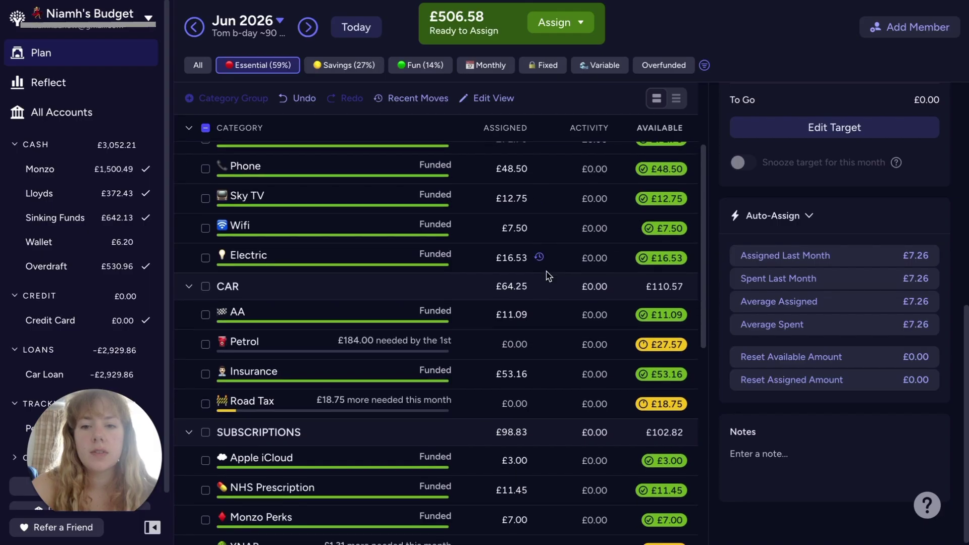
pyautogui.scroll(-3, 550, 275)
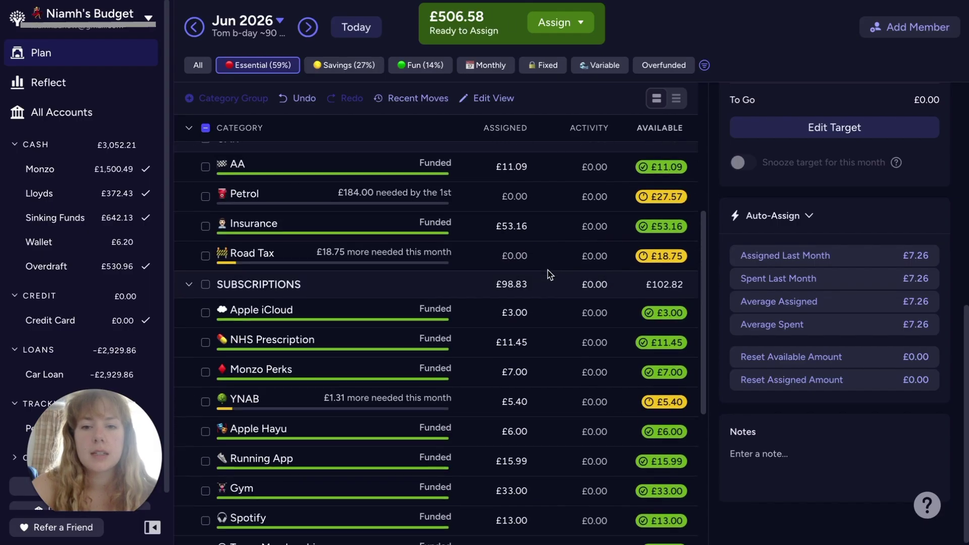
pyautogui.click(519, 199)
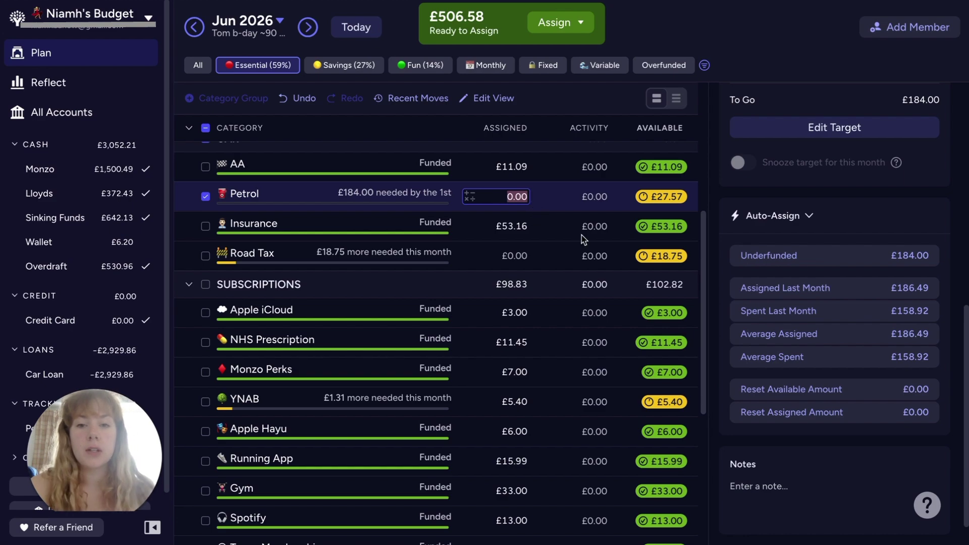
pyautogui.write('184')
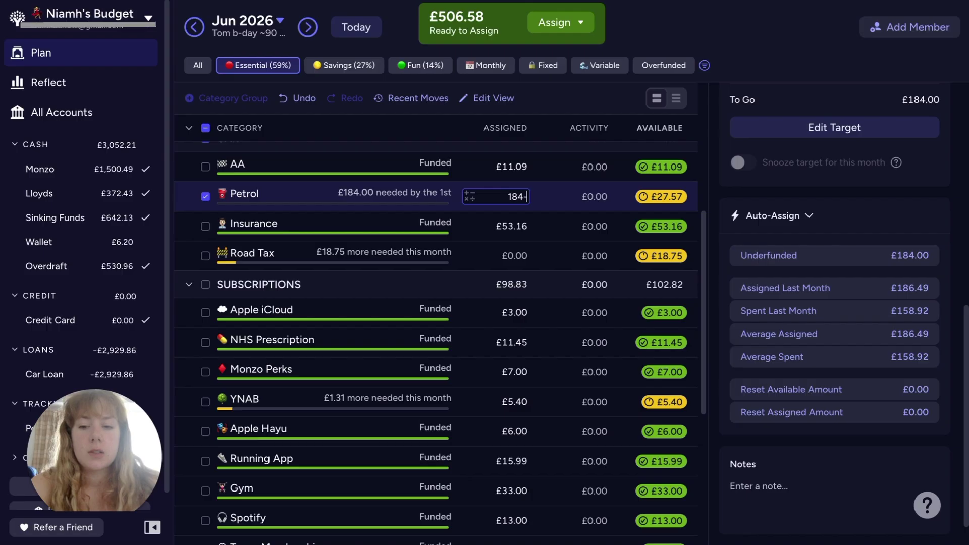
pyautogui.write('-27.')
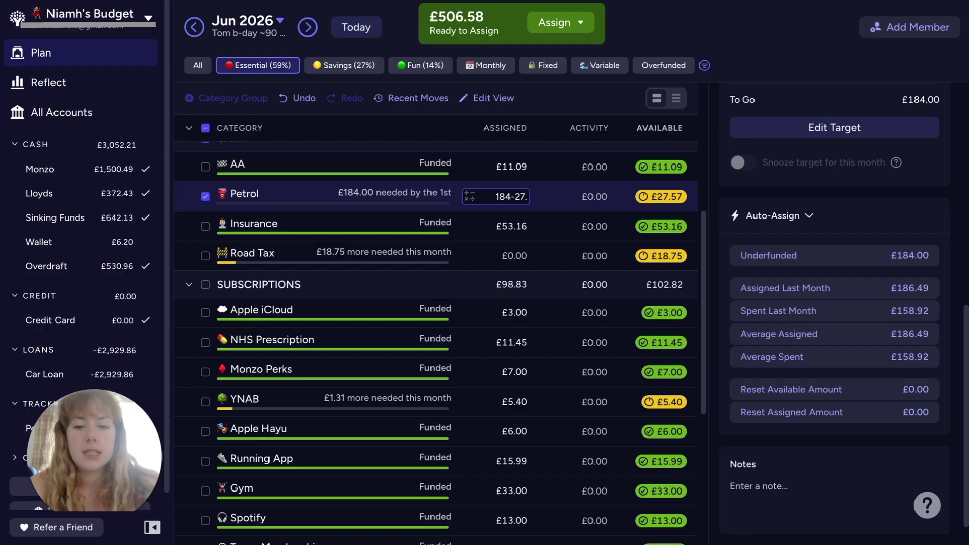
pyautogui.write('57')
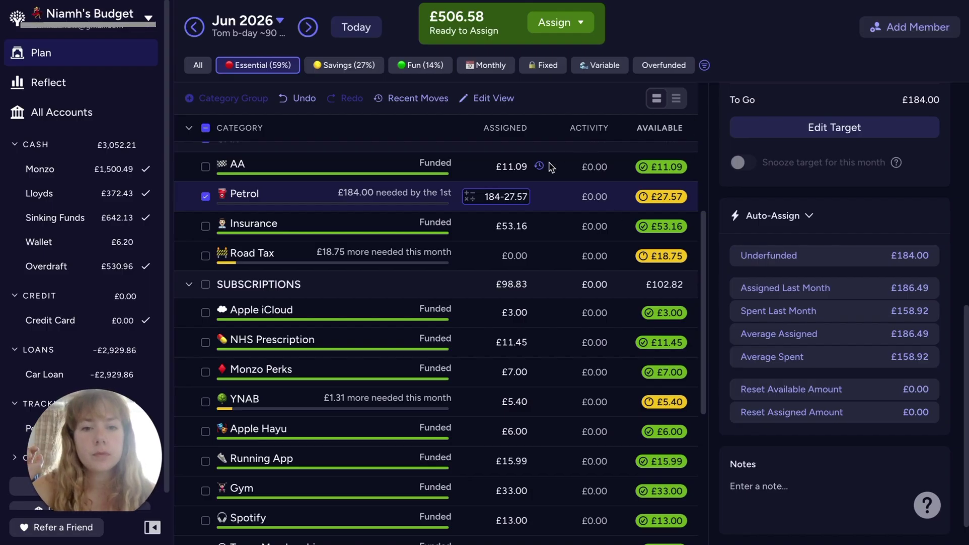
pyautogui.press('Return')
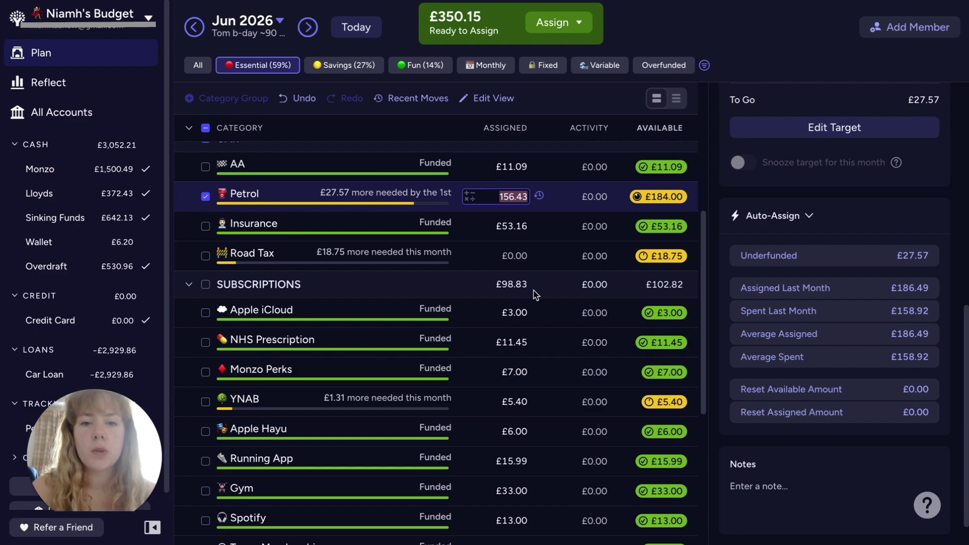
# - Assign £18.75 to the Road Tax category in June's Car group
pyautogui.scroll(-1, 552, 334)
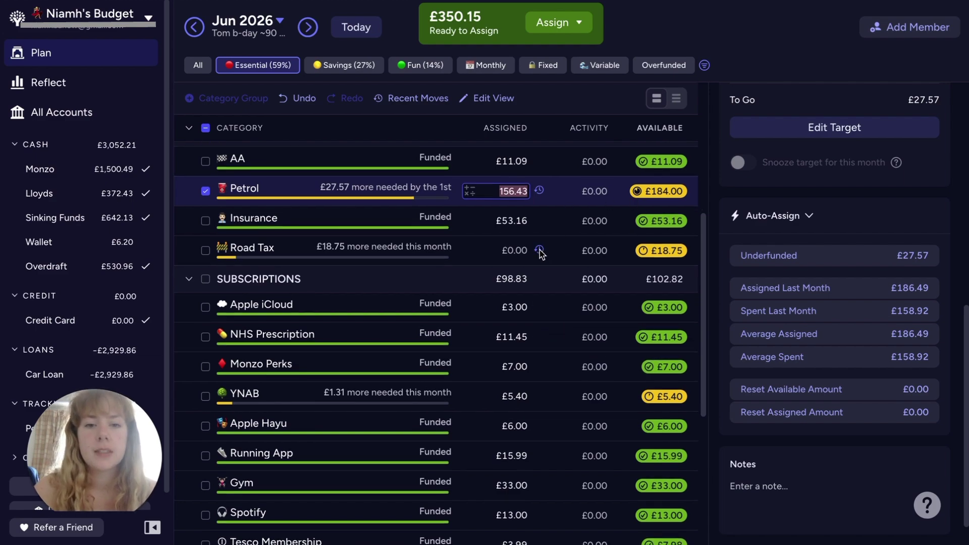
pyautogui.click(510, 251)
pyautogui.write('18')
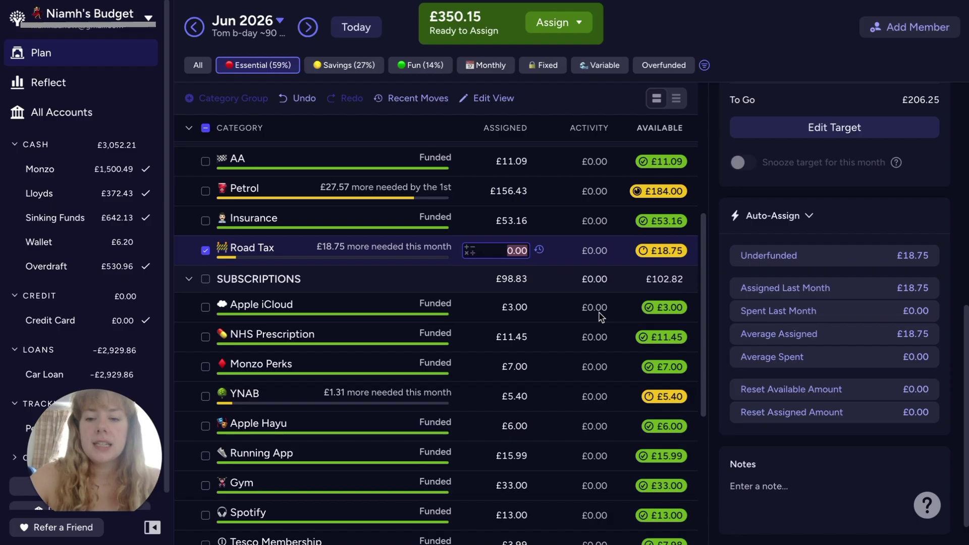
pyautogui.write('.75')
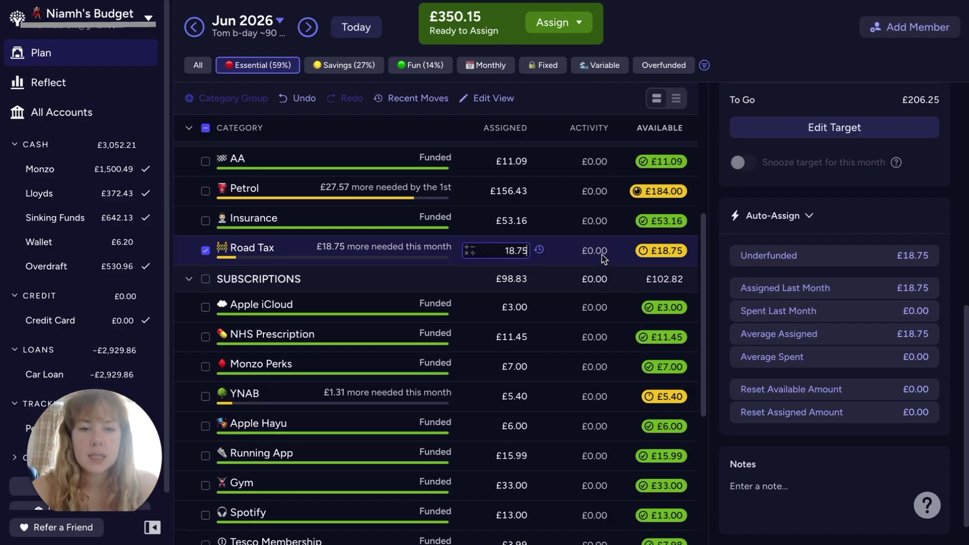
pyautogui.press('Return')
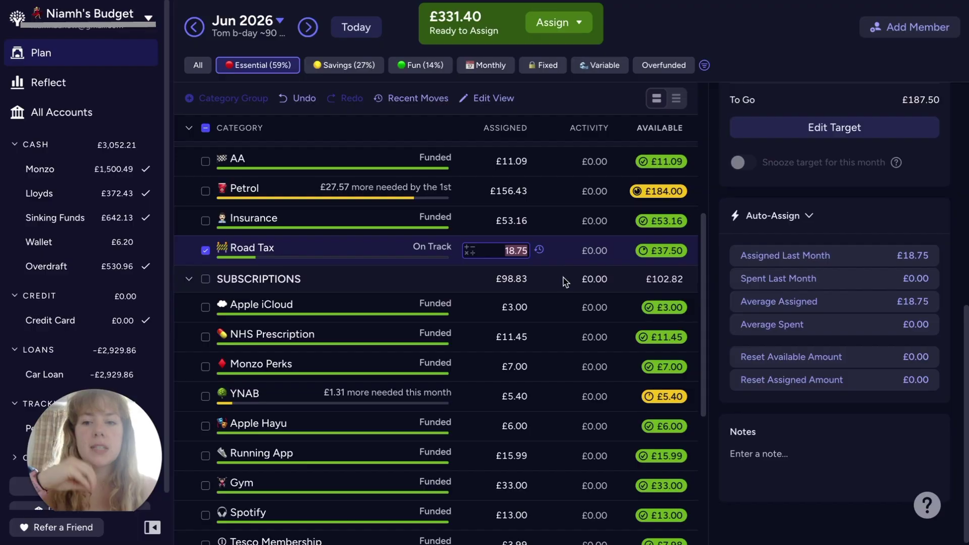
# - Add £1.31 to the £5.40 assigned to the YNAB category in June's Subscriptions group, making £6.71
pyautogui.scroll(-1, 597, 369)
pyautogui.scroll(-4, 597, 369)
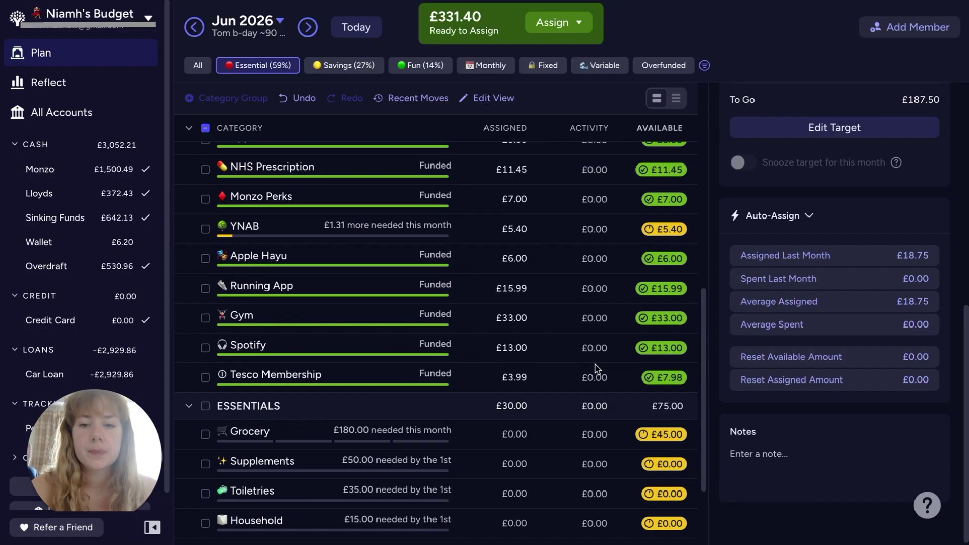
pyautogui.click(525, 221)
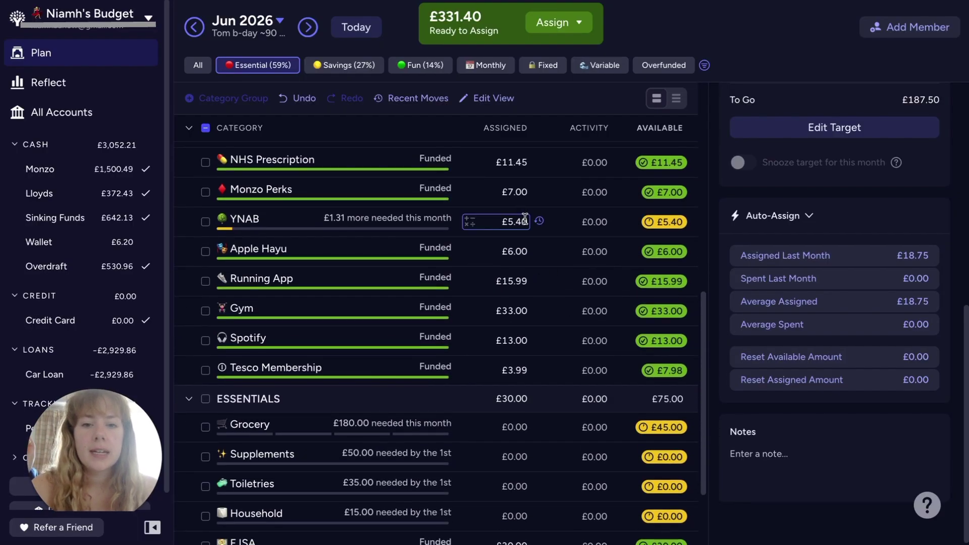
pyautogui.click(480, 221)
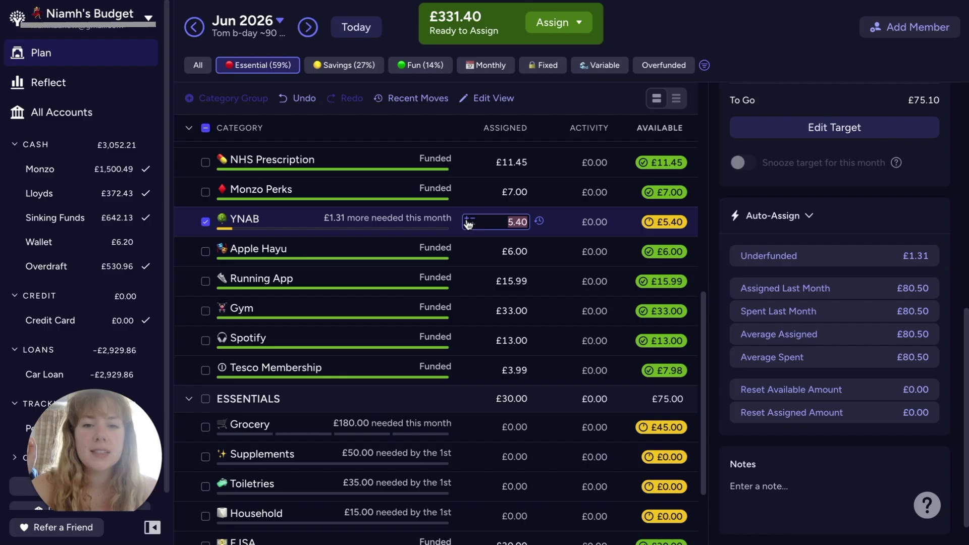
pyautogui.click(471, 222)
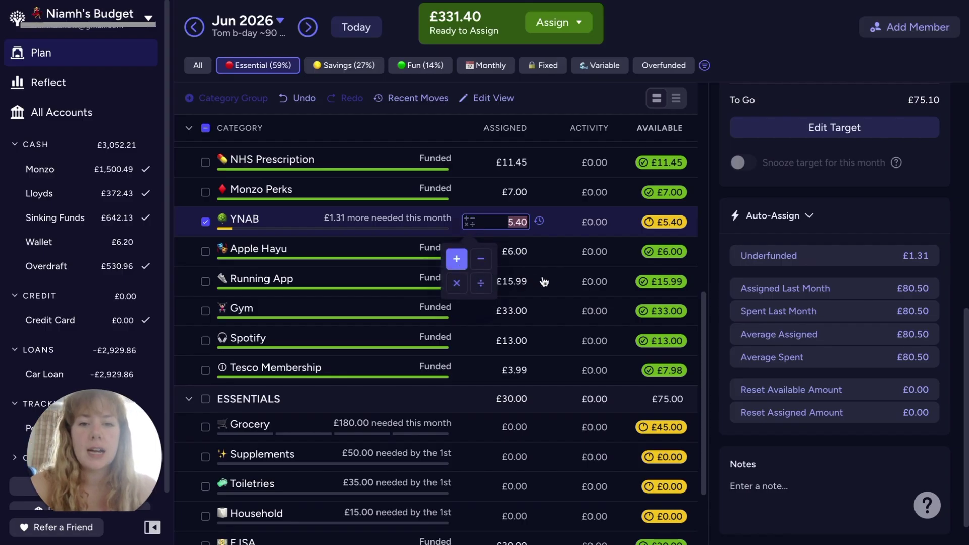
pyautogui.click(457, 260)
pyautogui.write('1.31')
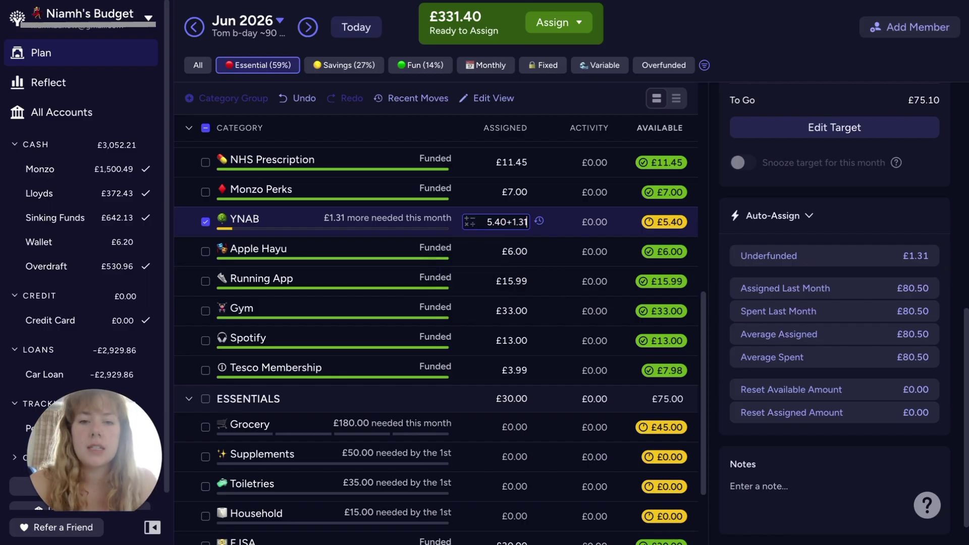
pyautogui.press('Return')
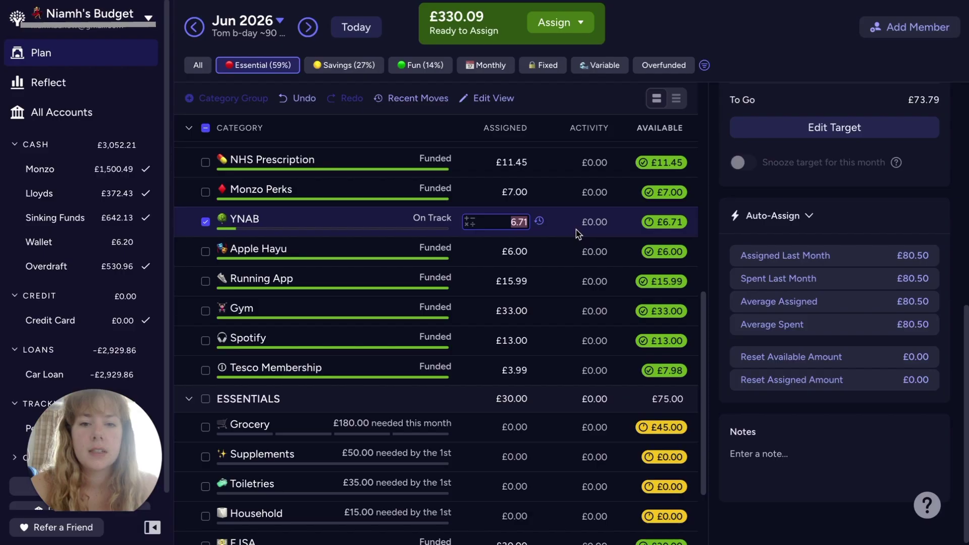
# - Assign £180.00 to the Grocery category in June's Essentials group
pyautogui.scroll(-3, 595, 310)
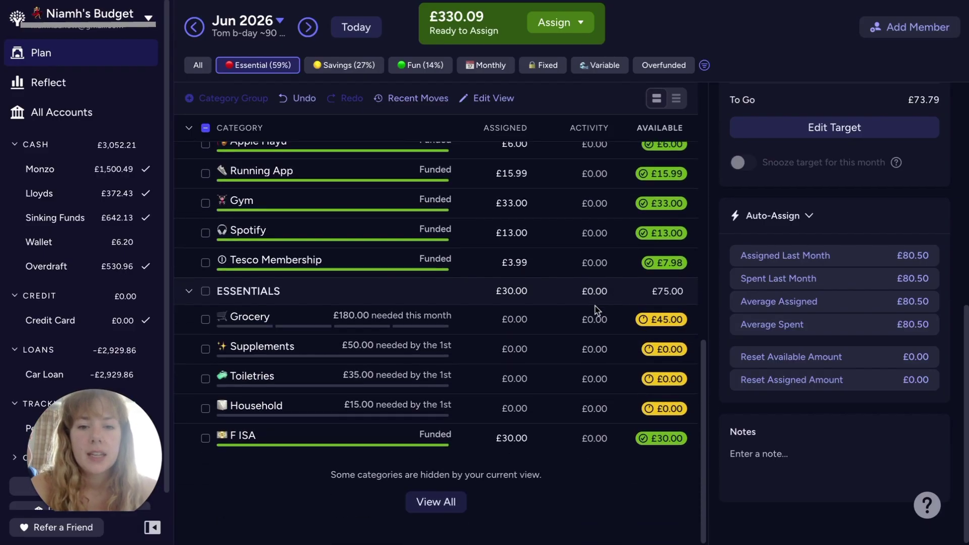
pyautogui.click(508, 320)
pyautogui.write('180')
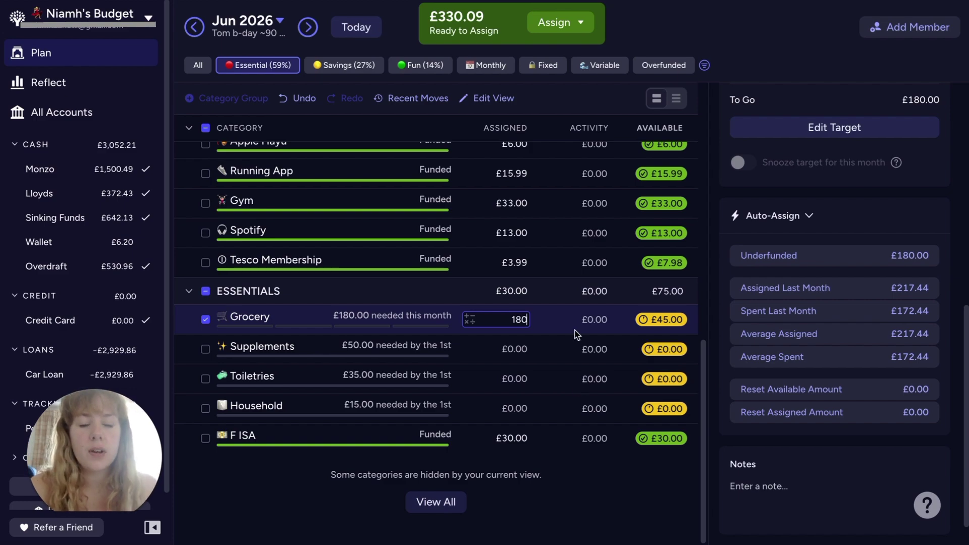
pyautogui.press('Return')
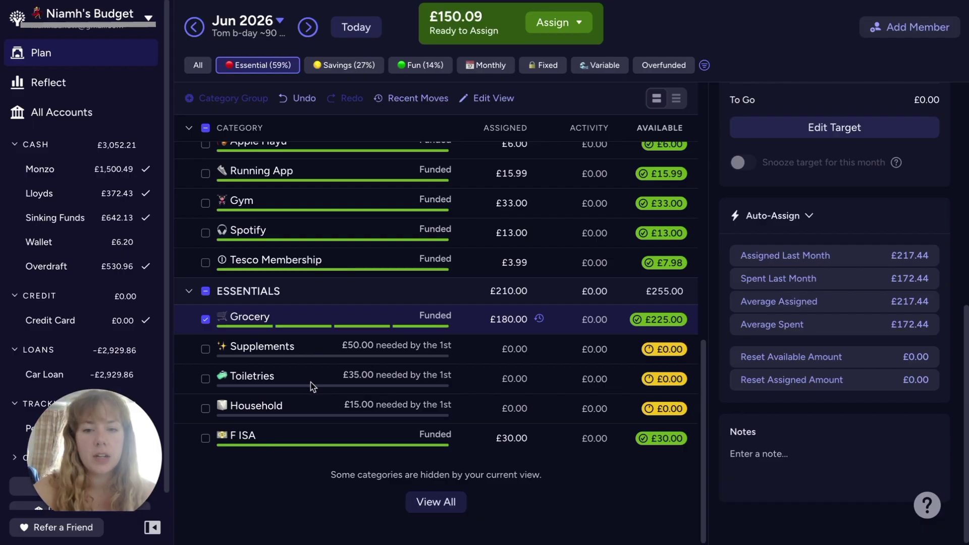
# - Assign £35.00 to Toiletries and £50.00 to Supplements in June's Essentials group
pyautogui.click(514, 379)
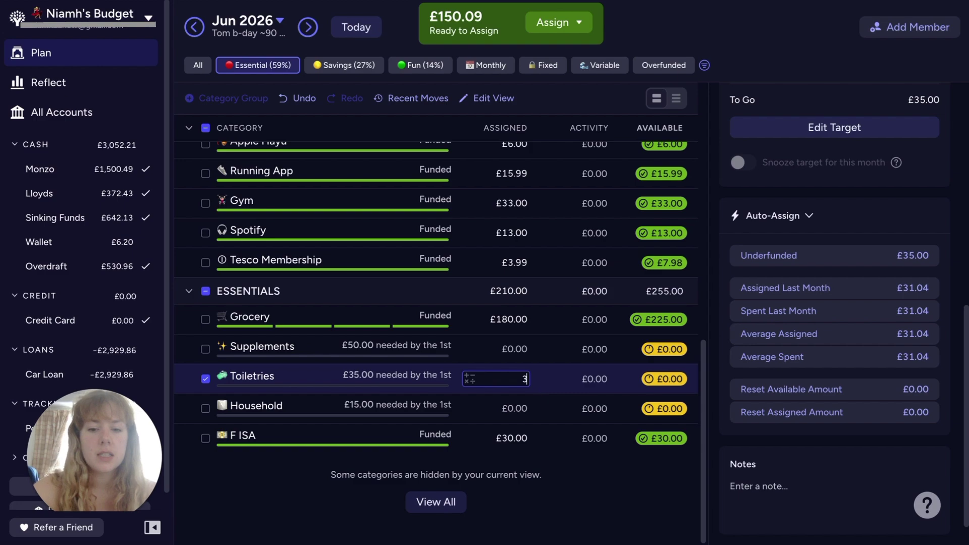
pyautogui.press('Return')
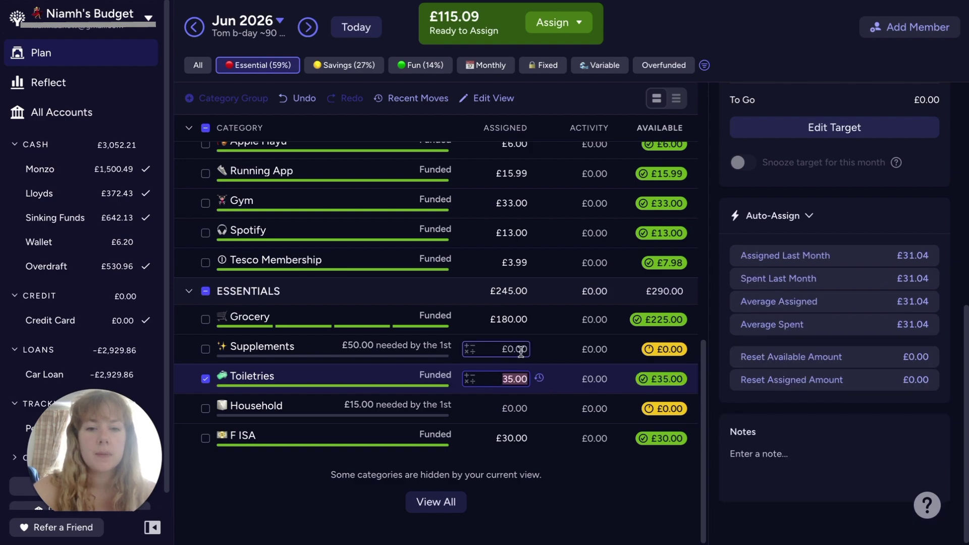
pyautogui.click(521, 350)
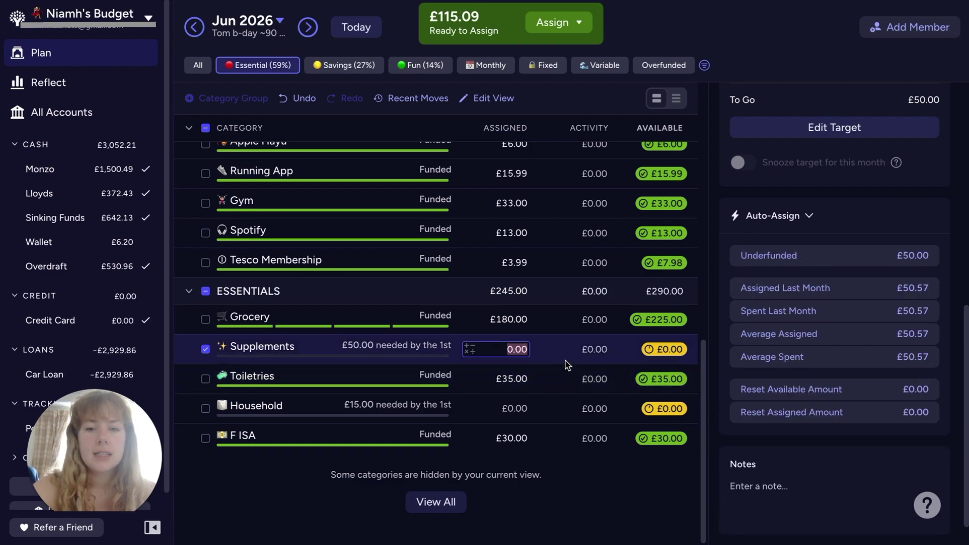
pyautogui.write('50')
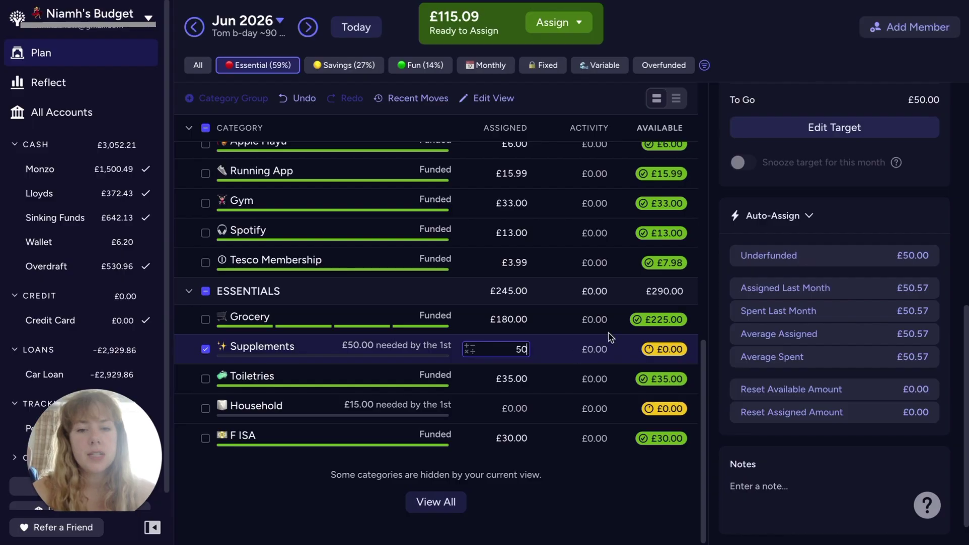
pyautogui.press('Return')
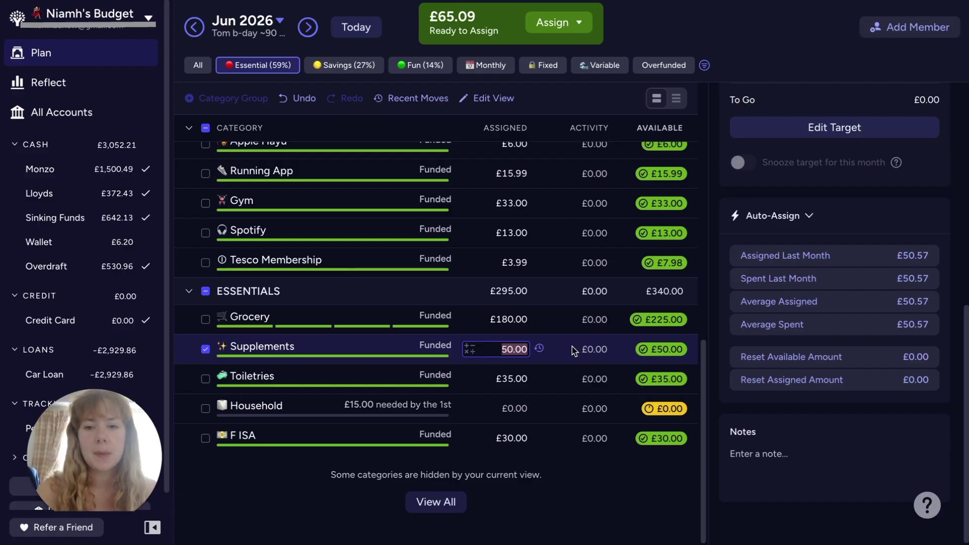
# - Assign £15.00 to the Household category in June's Essentials group
pyautogui.click(507, 408)
pyautogui.write('15')
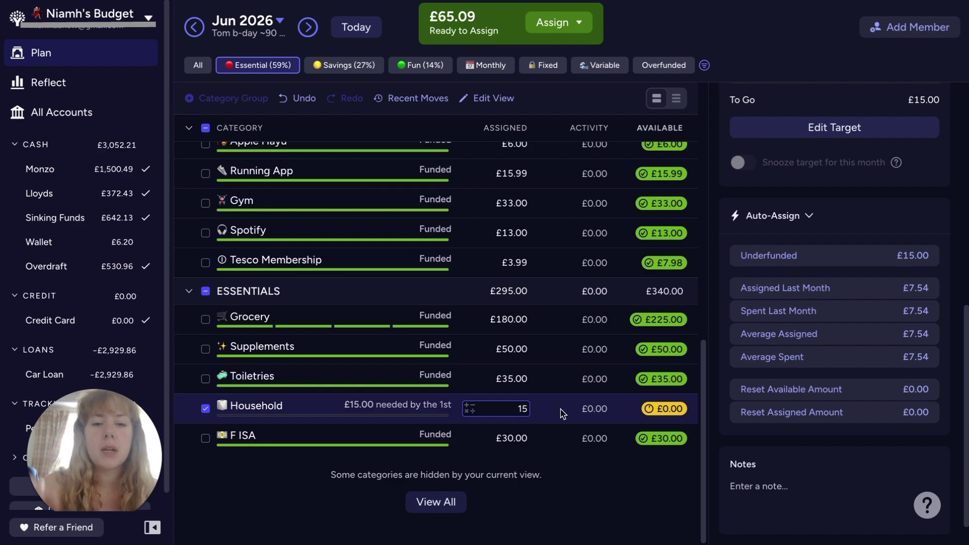
pyautogui.press('Return')
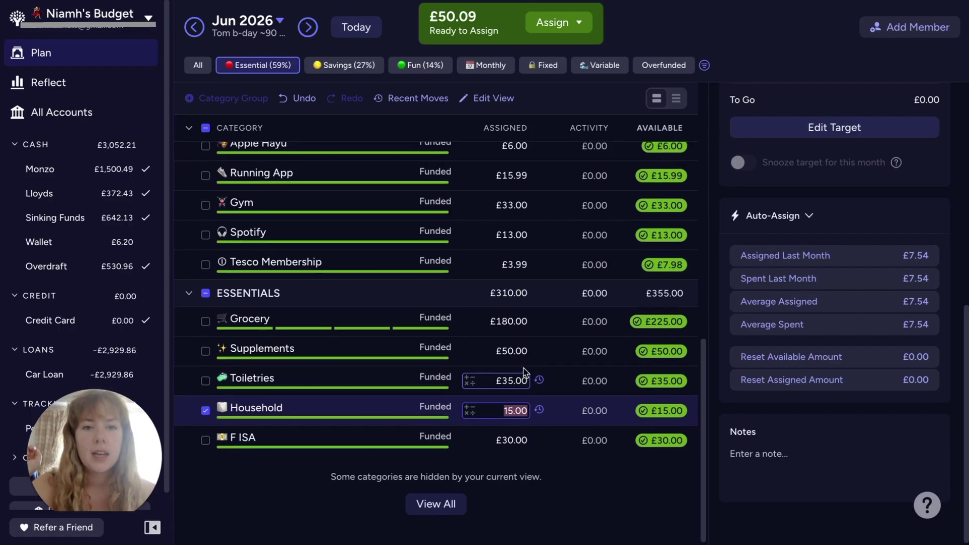
# - Show all June categories again and assign the remaining £50.09 to Bank in the Money group
pyautogui.scroll(4, 525, 374)
pyautogui.scroll(6, 525, 372)
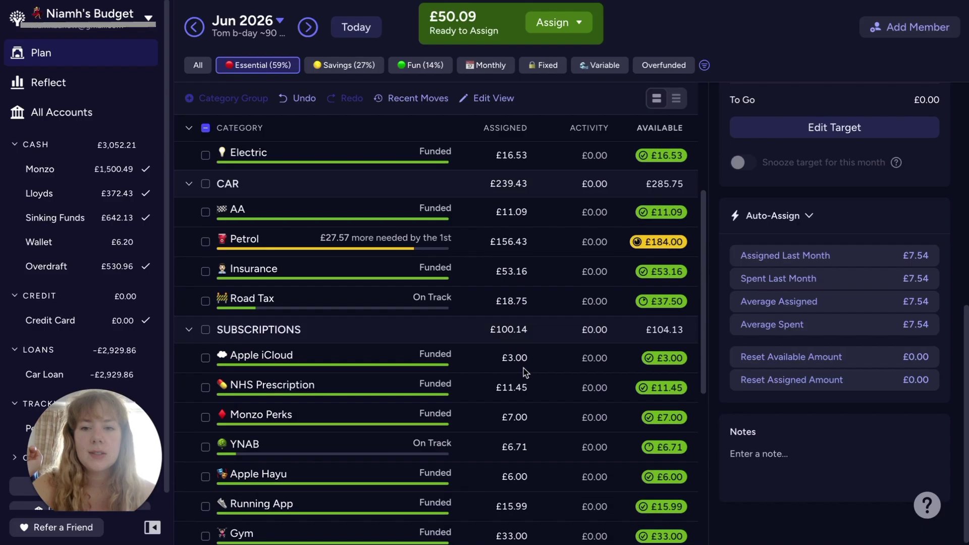
pyautogui.scroll(-1, 523, 364)
pyautogui.scroll(2, 524, 370)
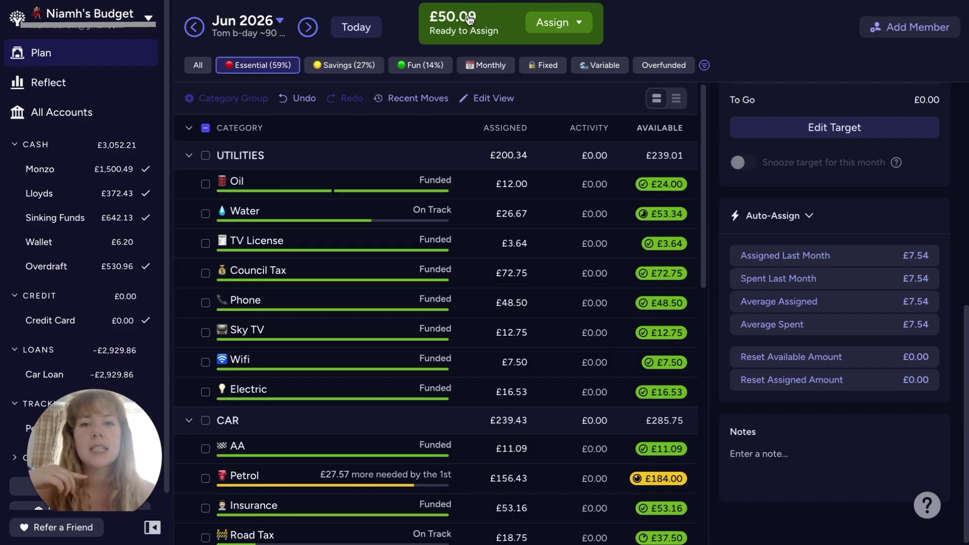
pyautogui.click(196, 34)
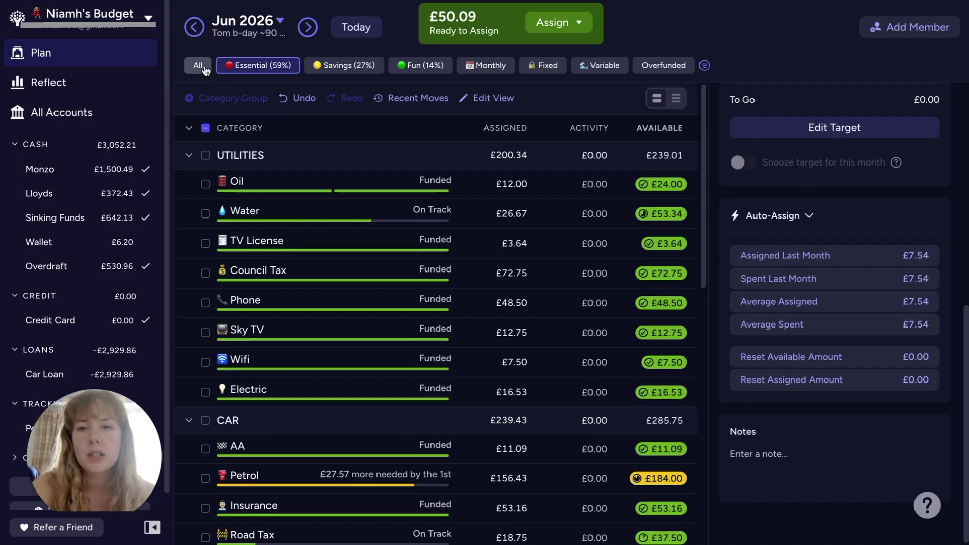
pyautogui.click(198, 66)
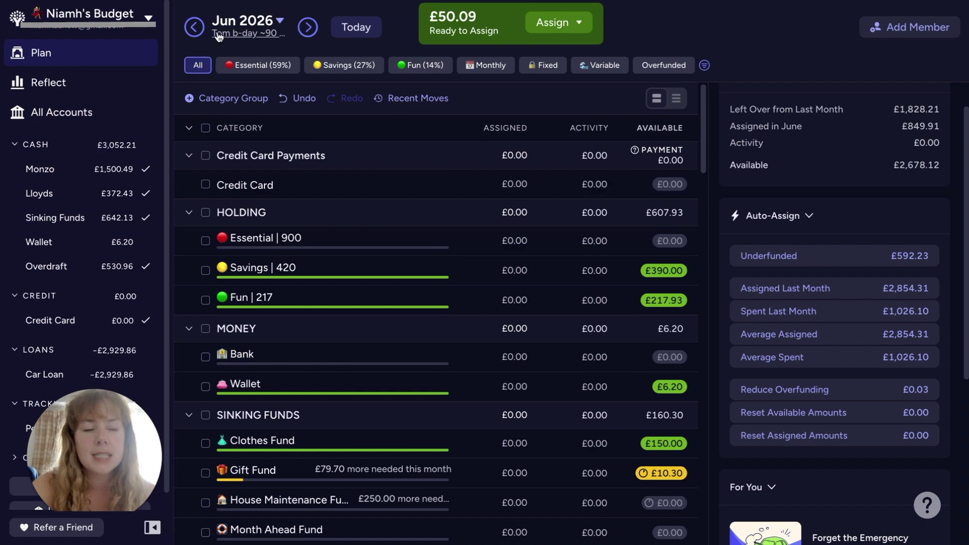
pyautogui.scroll(-3, 558, 298)
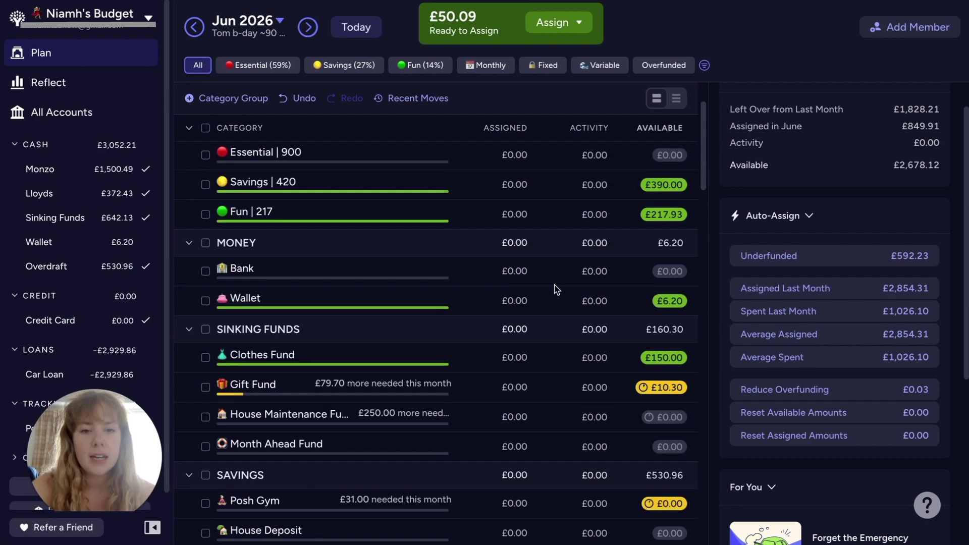
pyautogui.scroll(3, 525, 250)
pyautogui.scroll(-1, 525, 250)
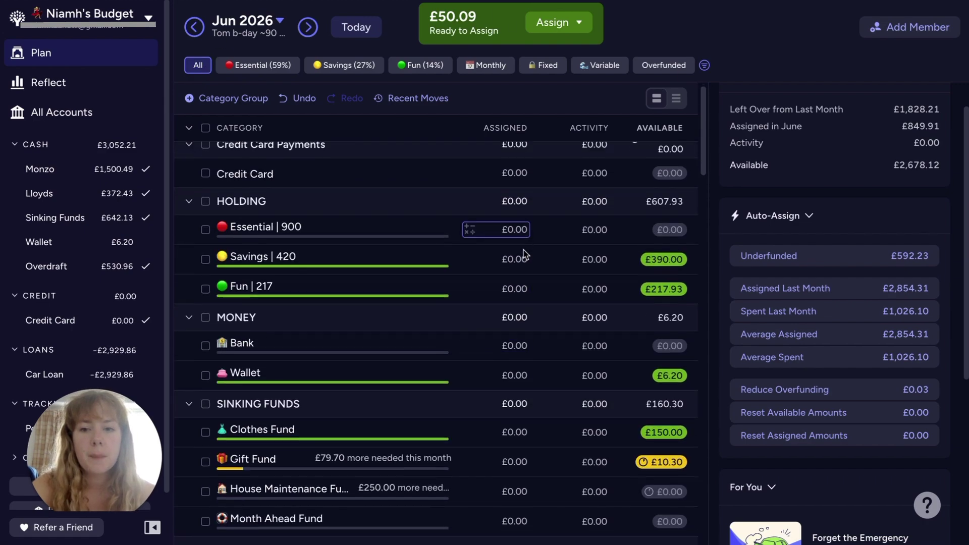
pyautogui.click(519, 335)
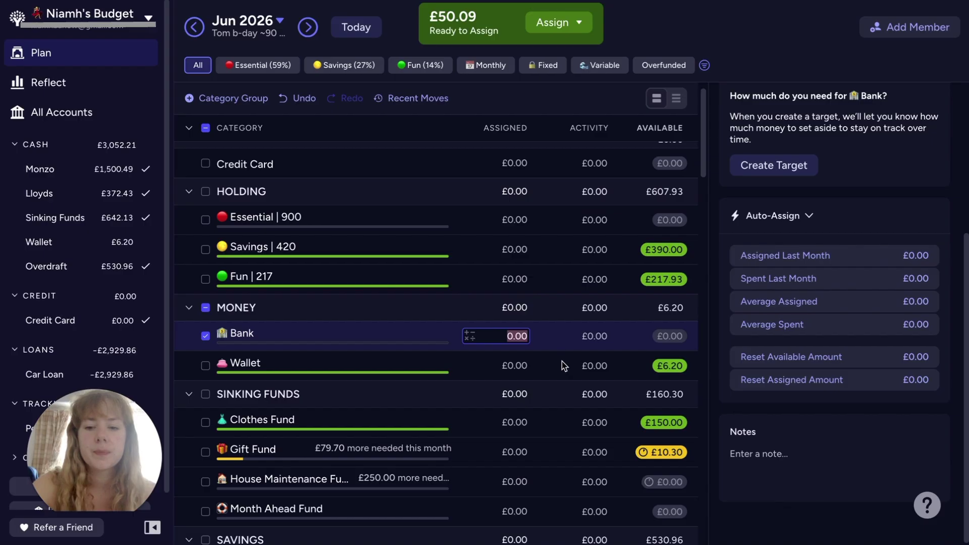
pyautogui.write('50.0')
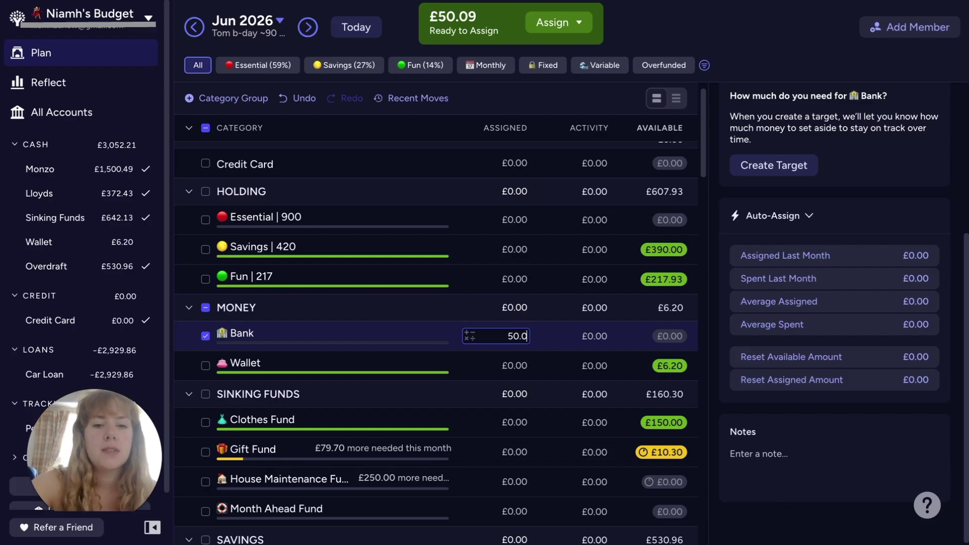
pyautogui.write('9')
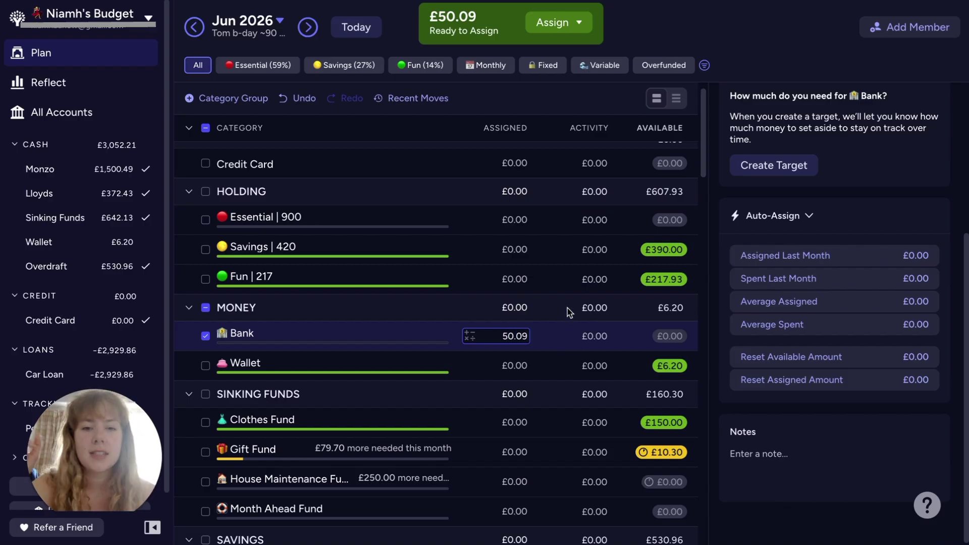
pyautogui.press('Return')
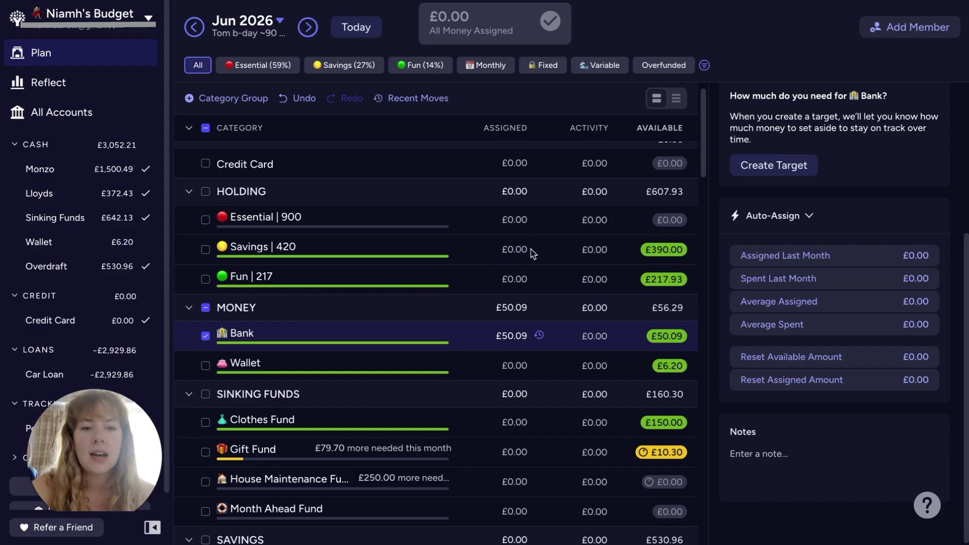
# - Move £390.00 from the Savings | 420 category in the Holding group to Ready to Assign
pyautogui.click(651, 254)
pyautogui.click(628, 353)
pyautogui.write('re')
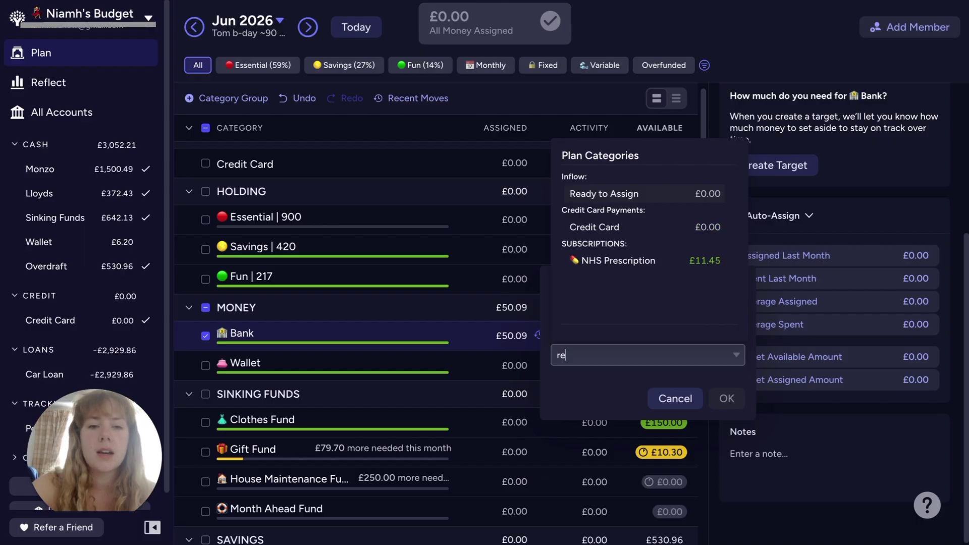
pyautogui.click(626, 197)
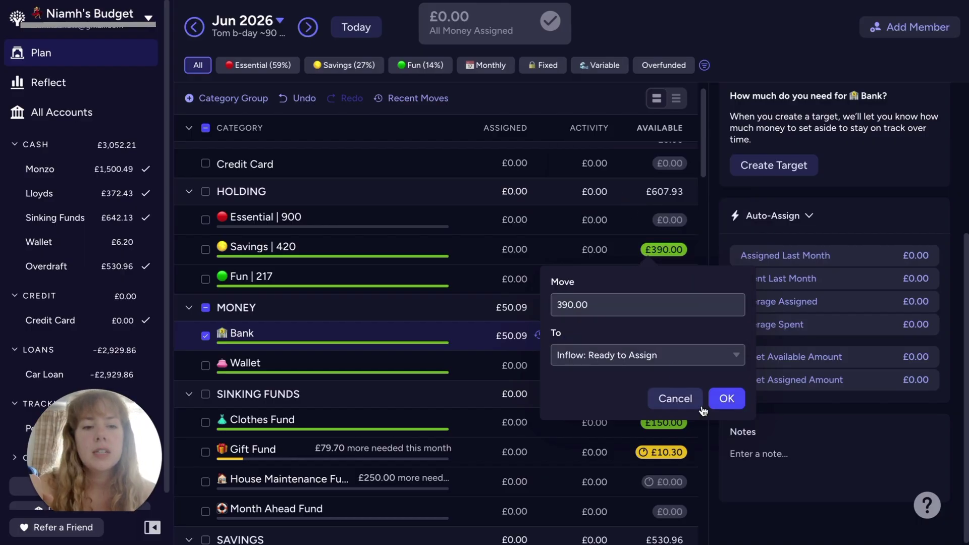
pyautogui.click(727, 399)
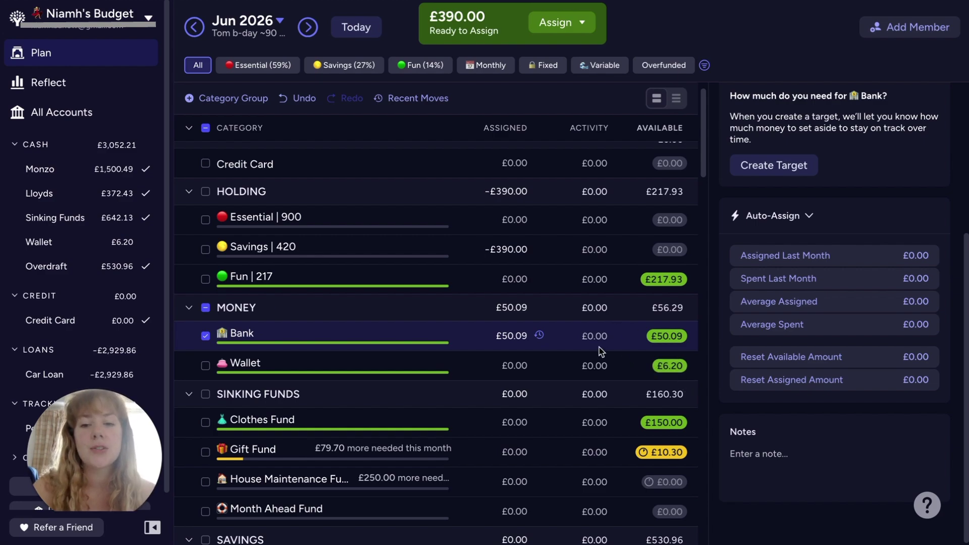
# - Show only the Savings categories for June 2026 and assign the underfunded £79.70 to Gift Fund in the Sinking Funds group
pyautogui.scroll(-2, 594, 348)
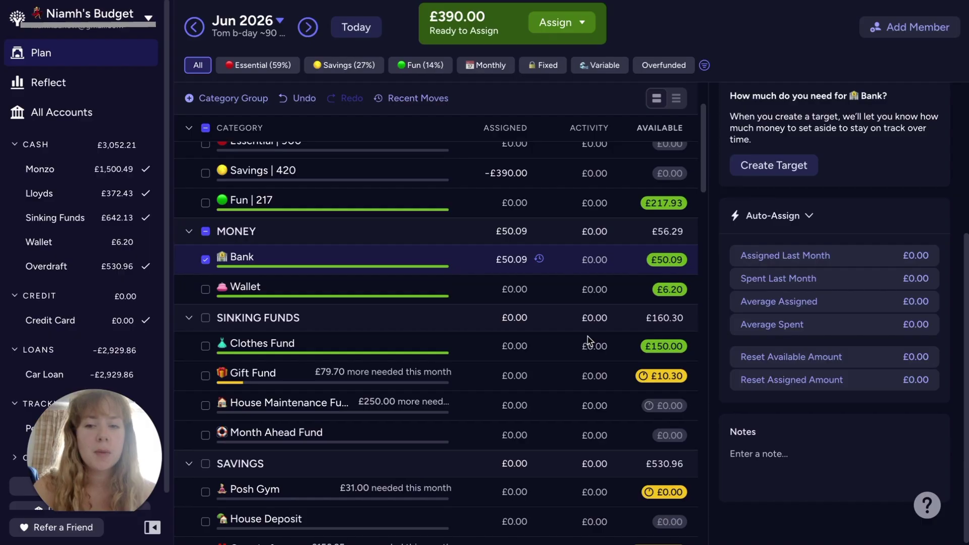
pyautogui.scroll(3, 588, 342)
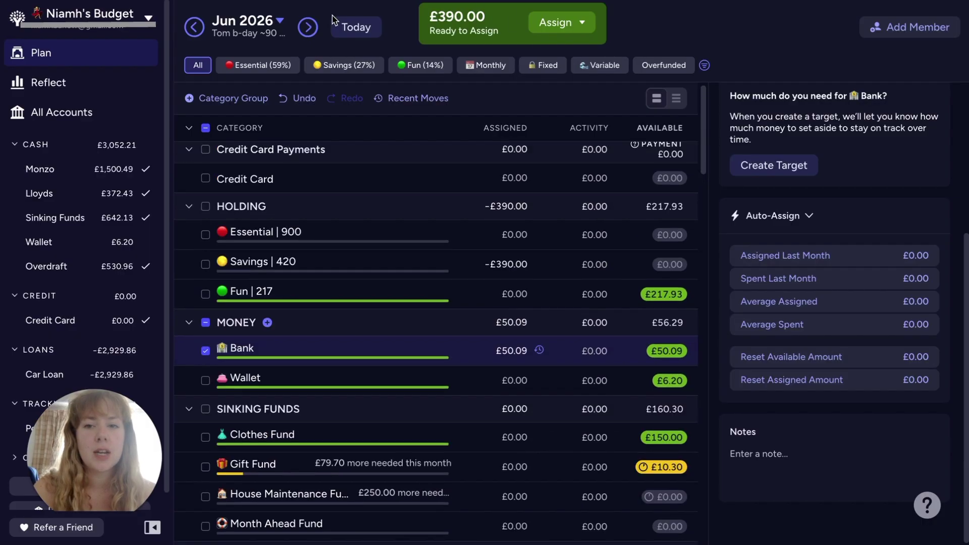
pyautogui.click(342, 69)
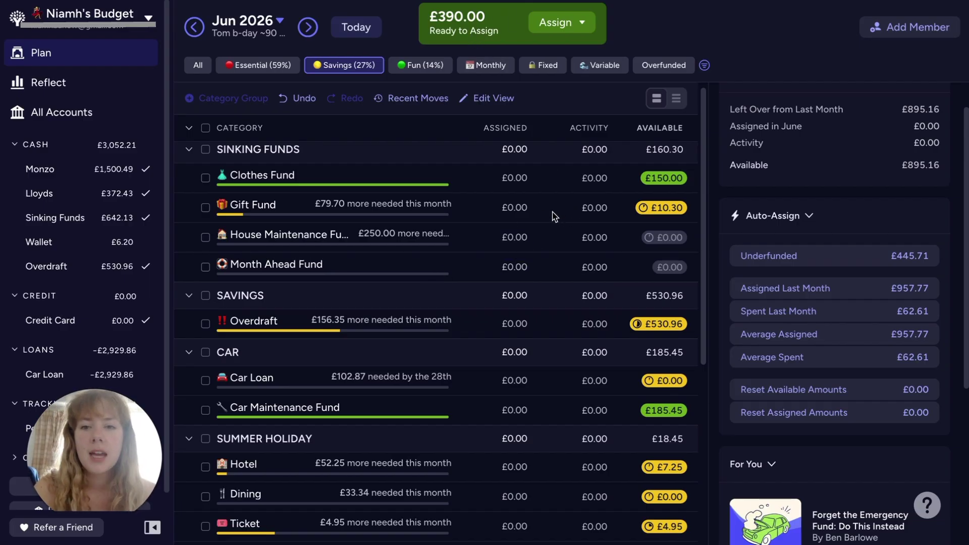
pyautogui.scroll(-1, 465, 167)
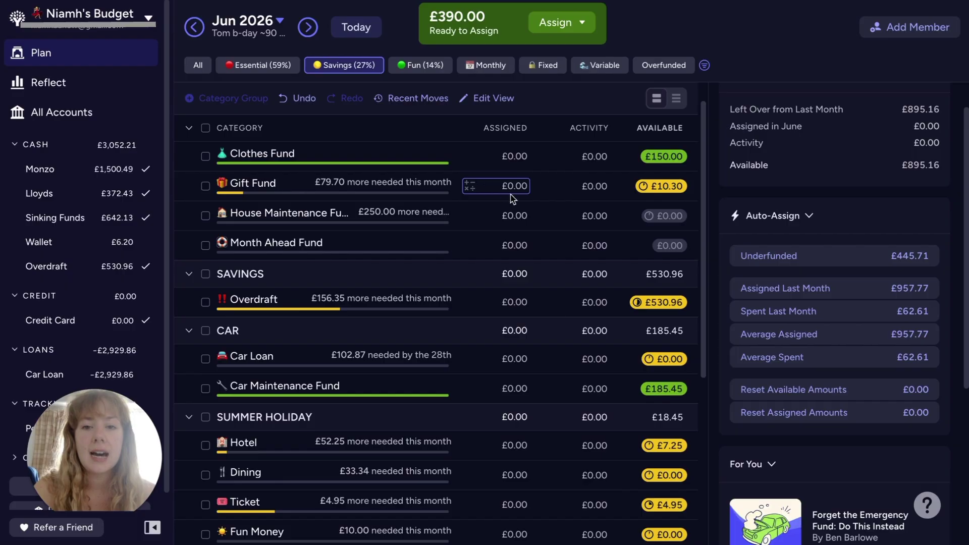
pyautogui.scroll(1, 521, 185)
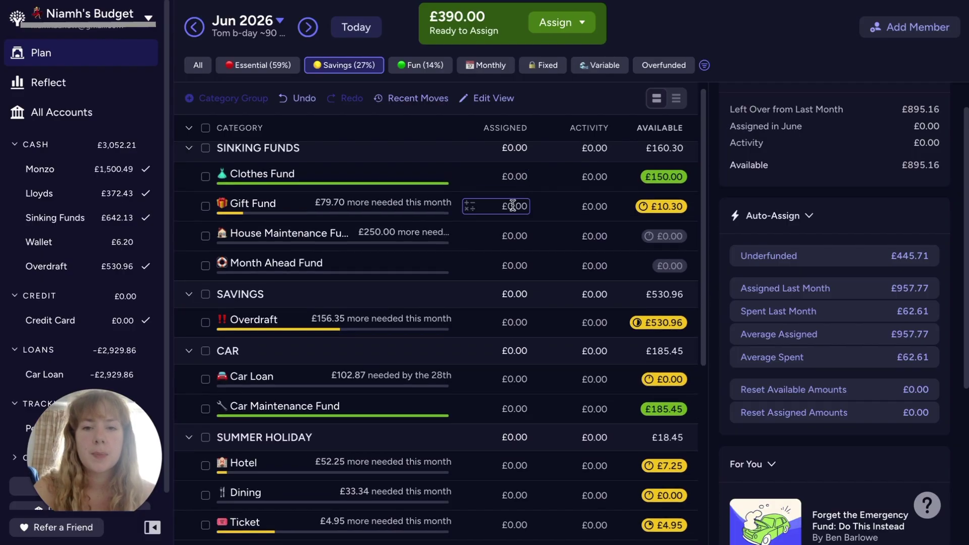
pyautogui.click(447, 207)
pyautogui.click(735, 261)
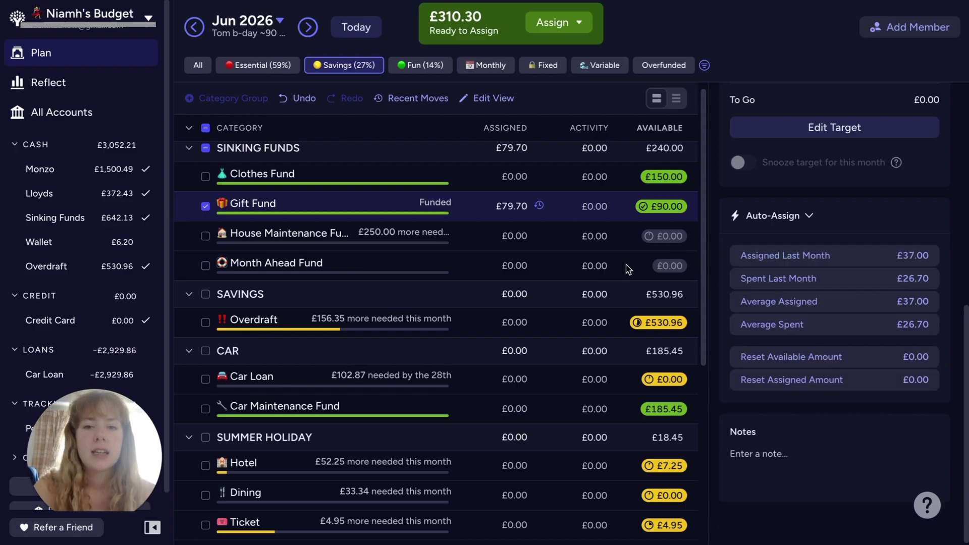
# - Assign the underfunded £156.35 to Overdraft in June's Savings group
pyautogui.scroll(-1, 602, 275)
pyautogui.scroll(-3, 563, 263)
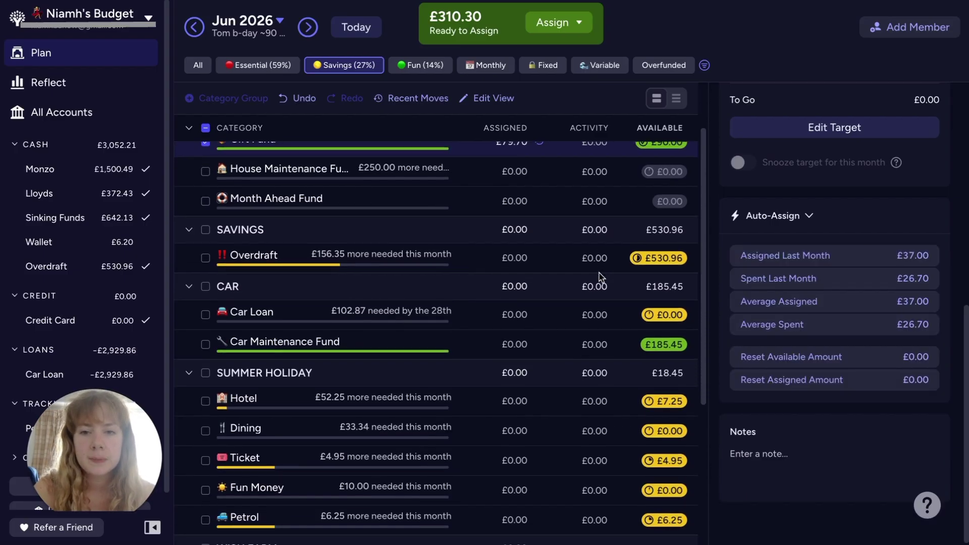
pyautogui.scroll(-3, 564, 263)
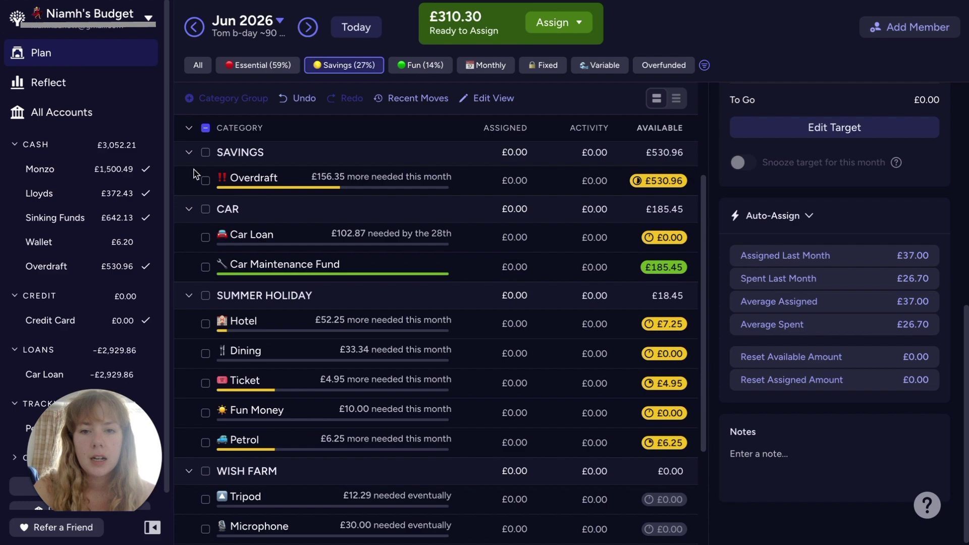
pyautogui.click(206, 181)
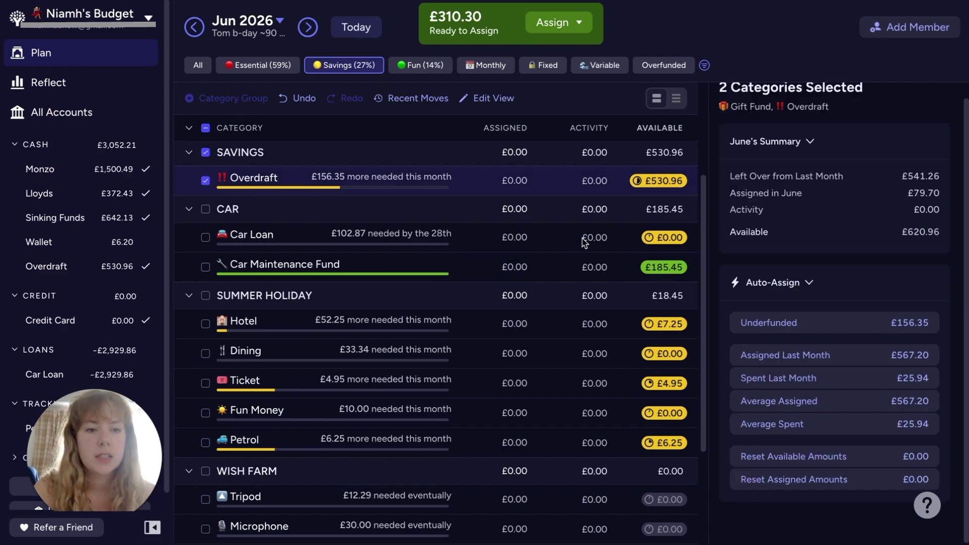
pyautogui.click(785, 328)
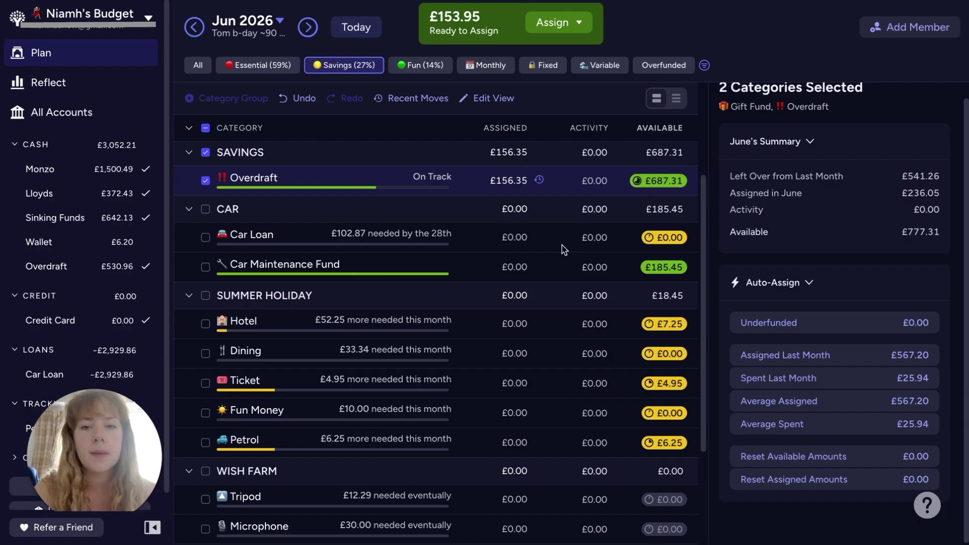
# - Assign £102.87 to Car Loan in June's Car group
pyautogui.scroll(-1, 565, 248)
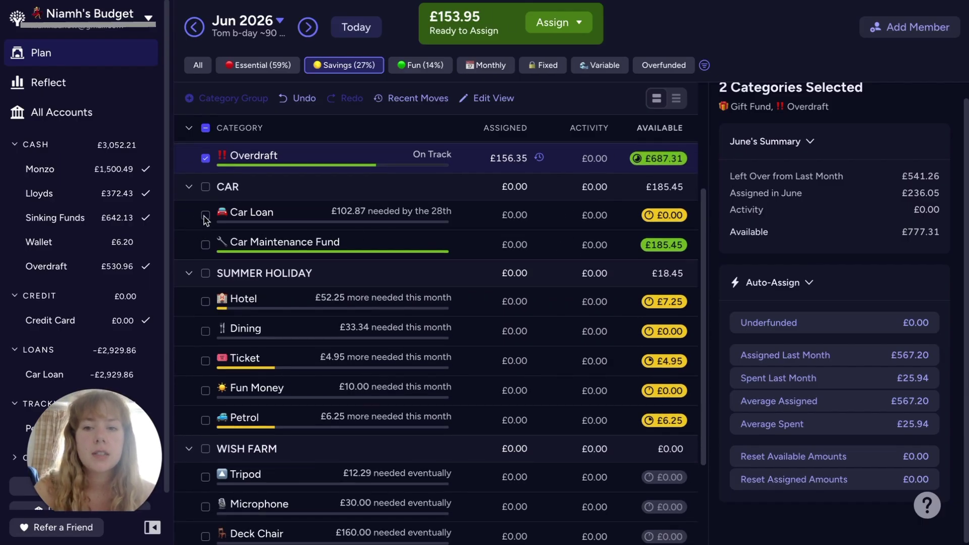
pyautogui.click(206, 216)
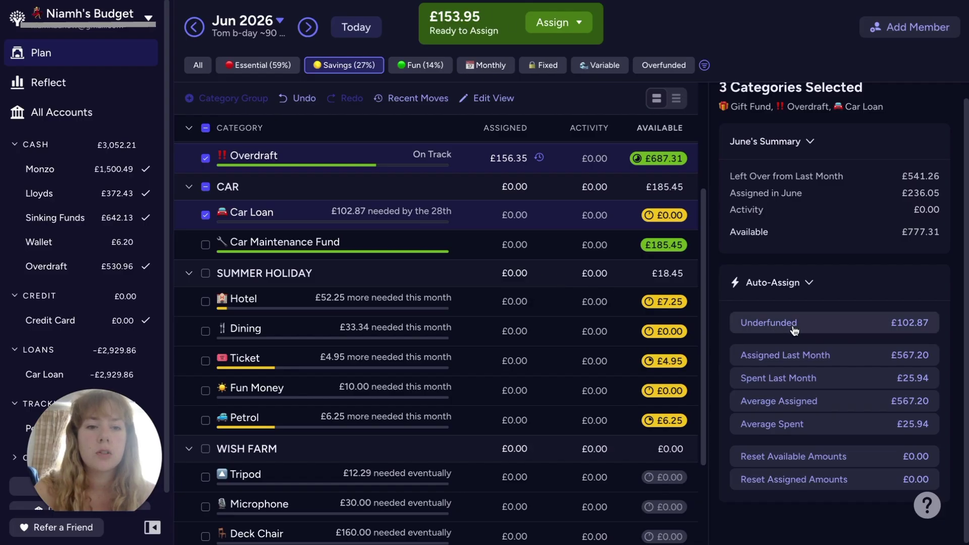
pyautogui.click(504, 209)
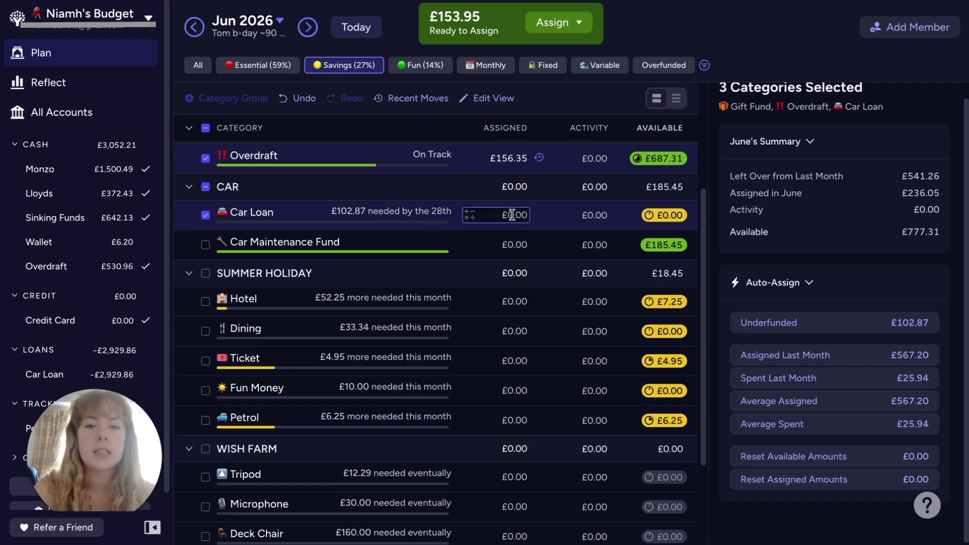
pyautogui.moveTo(504, 209); pyautogui.dragTo(511, 209)
pyautogui.write('102.87')
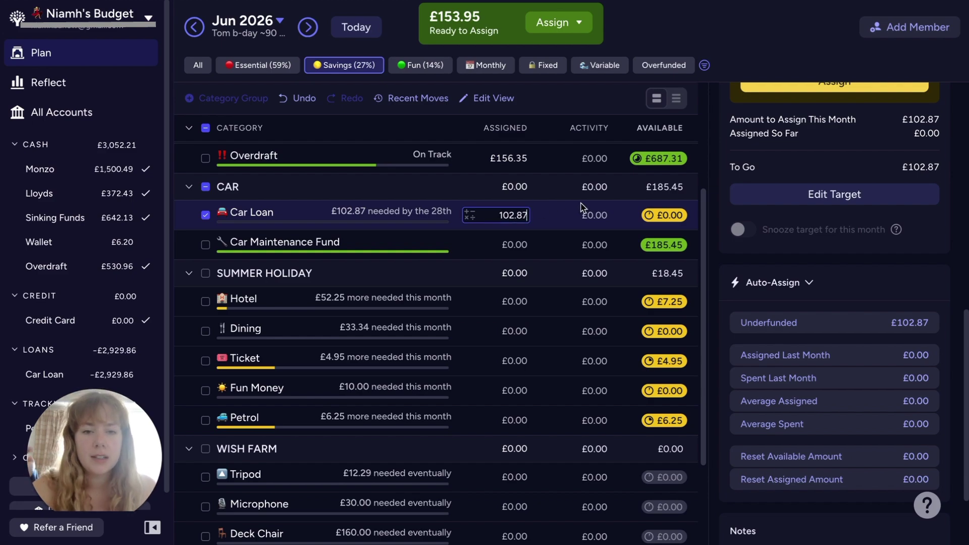
pyautogui.press('Return')
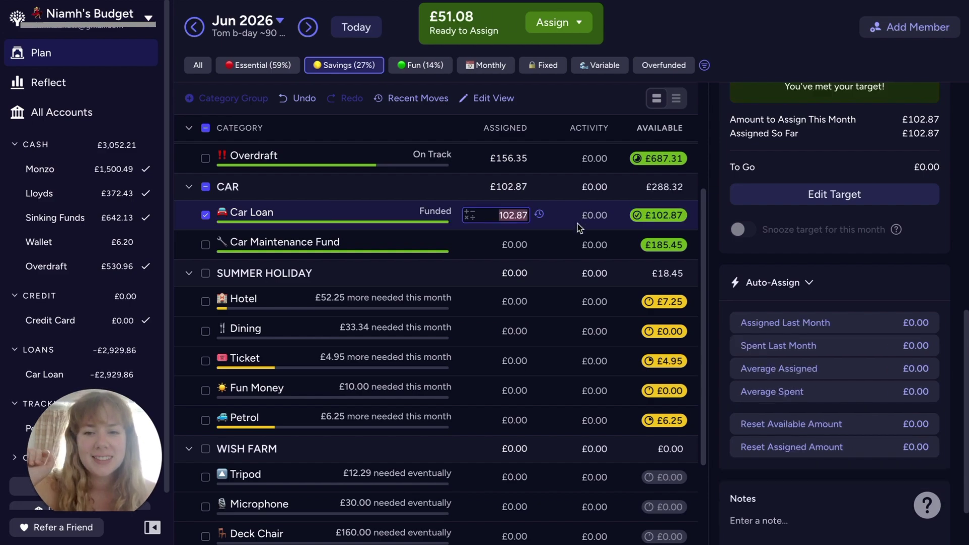
# - Try assigning £52.25 to Hotel in June's Summer Holiday group, and undo that assignment
pyautogui.scroll(-1, 577, 237)
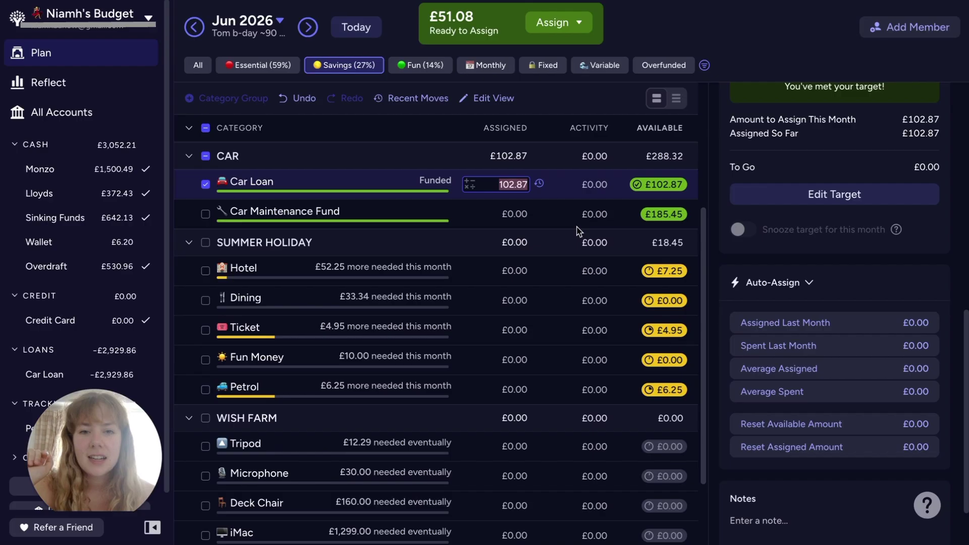
pyautogui.scroll(2, 580, 232)
pyautogui.scroll(3, 579, 232)
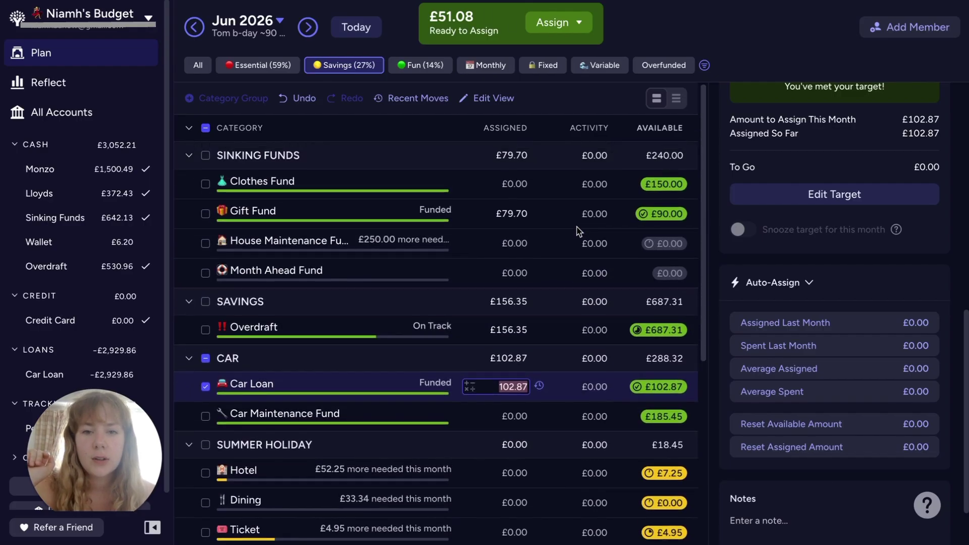
pyautogui.scroll(-5, 579, 232)
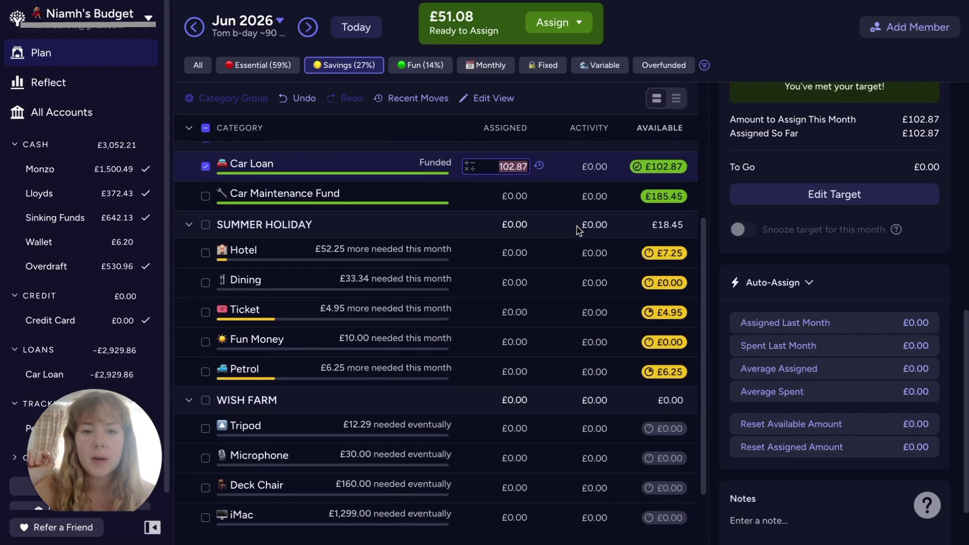
pyautogui.scroll(-1, 583, 228)
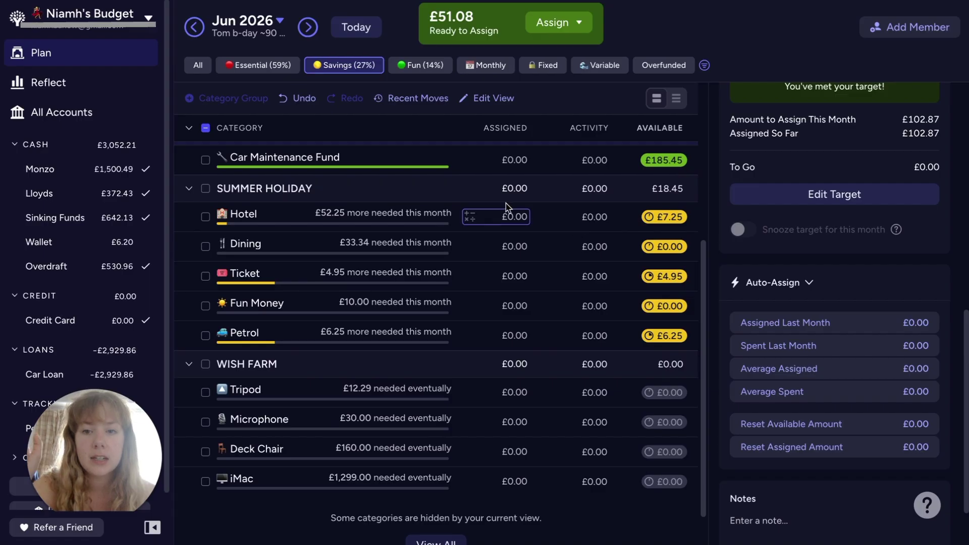
pyautogui.click(522, 216)
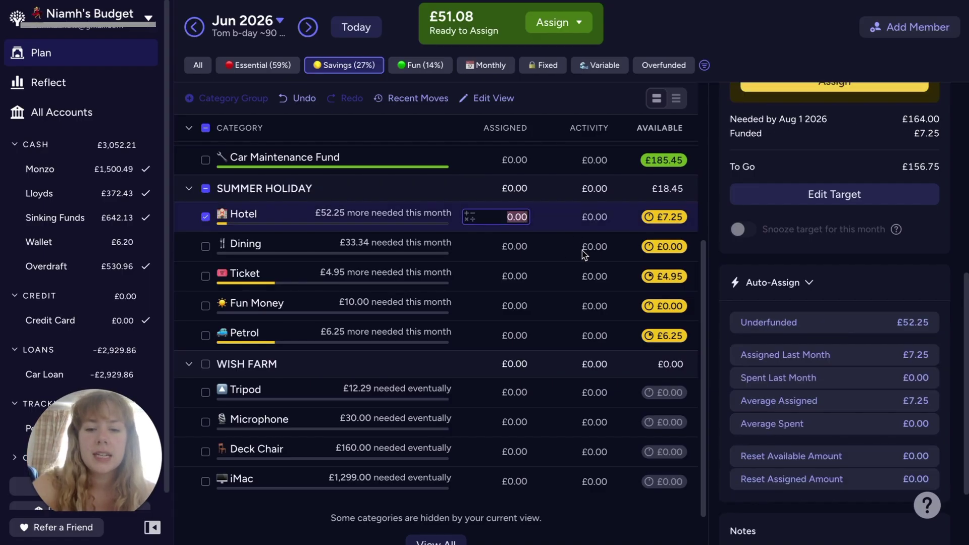
pyautogui.write('52')
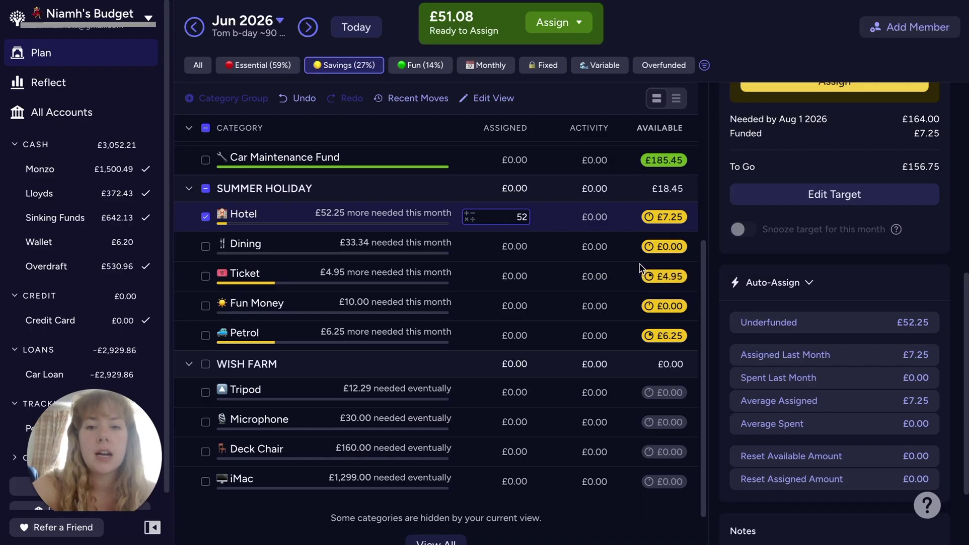
pyautogui.write('.25')
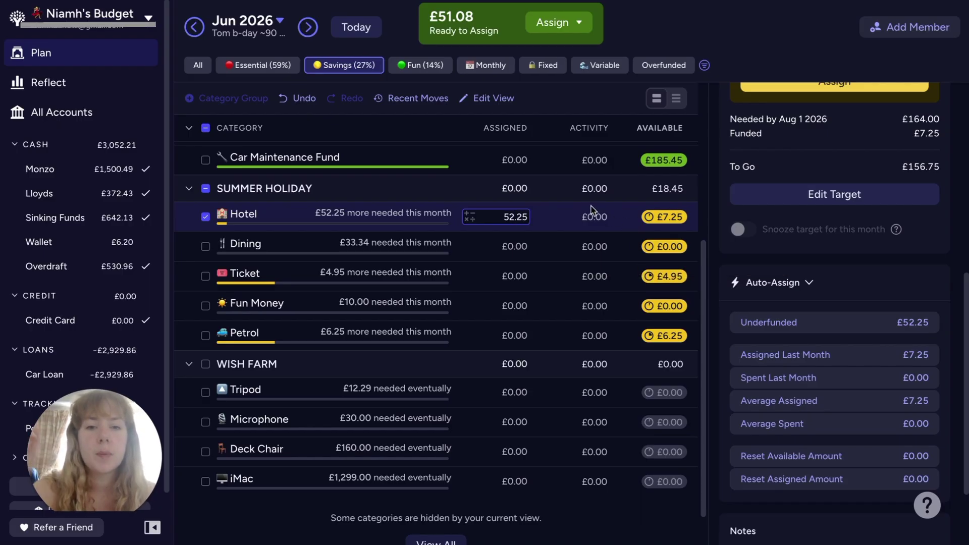
pyautogui.press('Return')
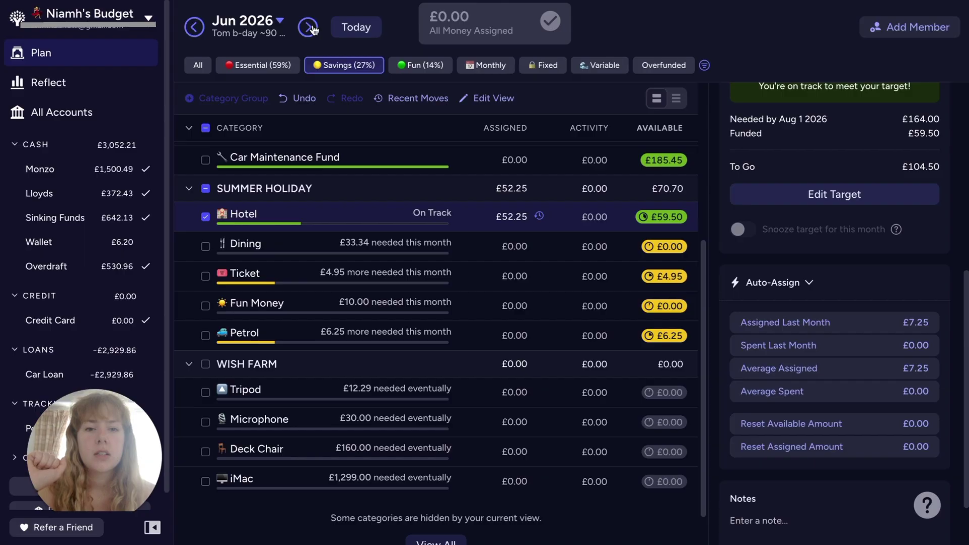
pyautogui.click(298, 99)
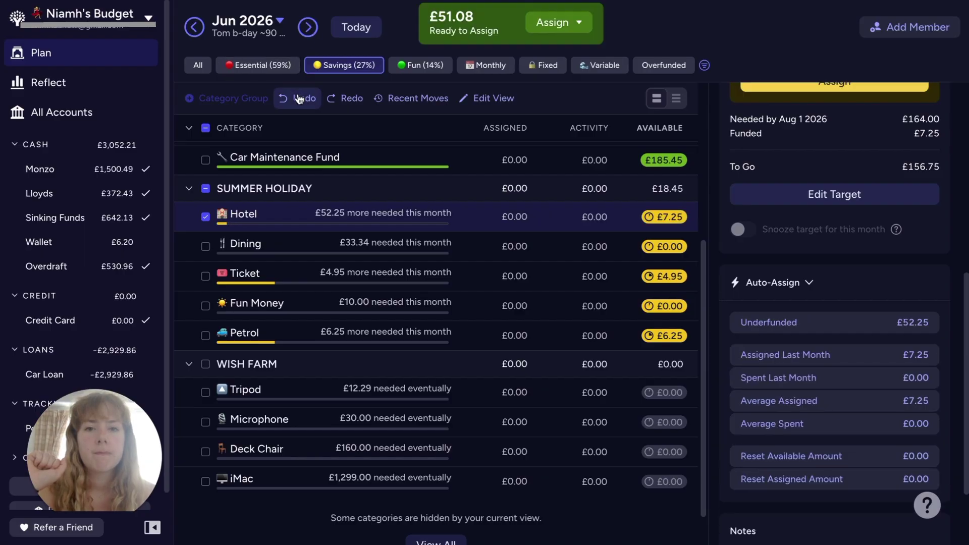
# - Assign the remaining £51.08 to Hotel in June's Summer Holiday group
pyautogui.click(516, 217)
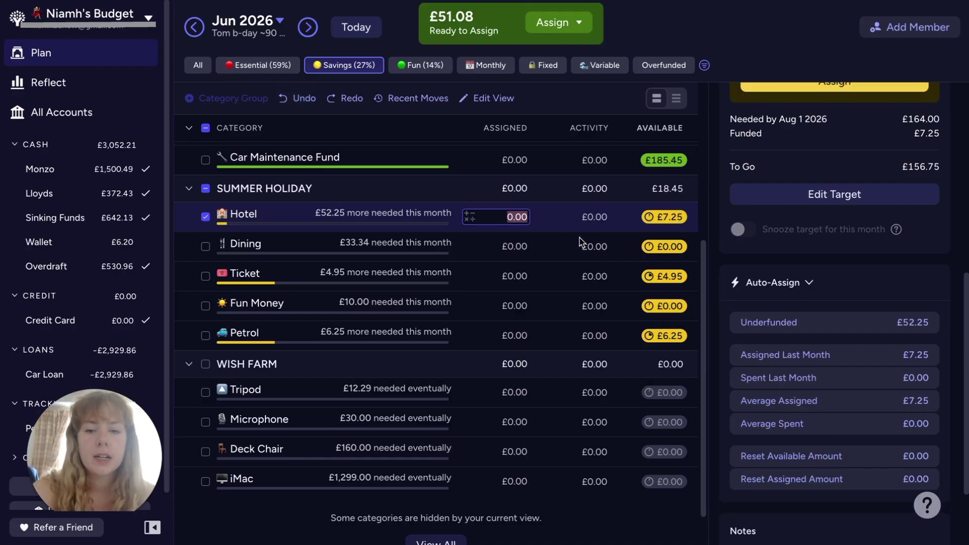
pyautogui.write('51')
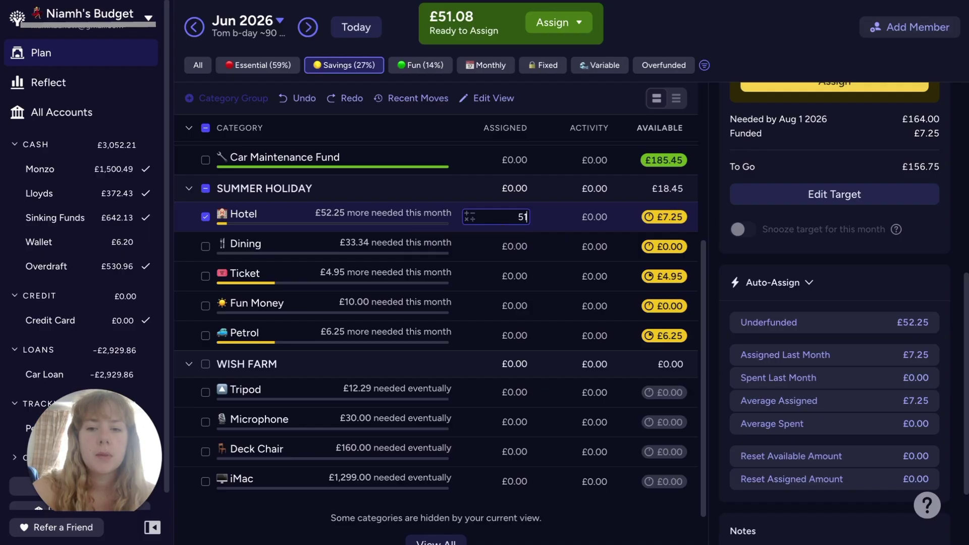
pyautogui.write('.08')
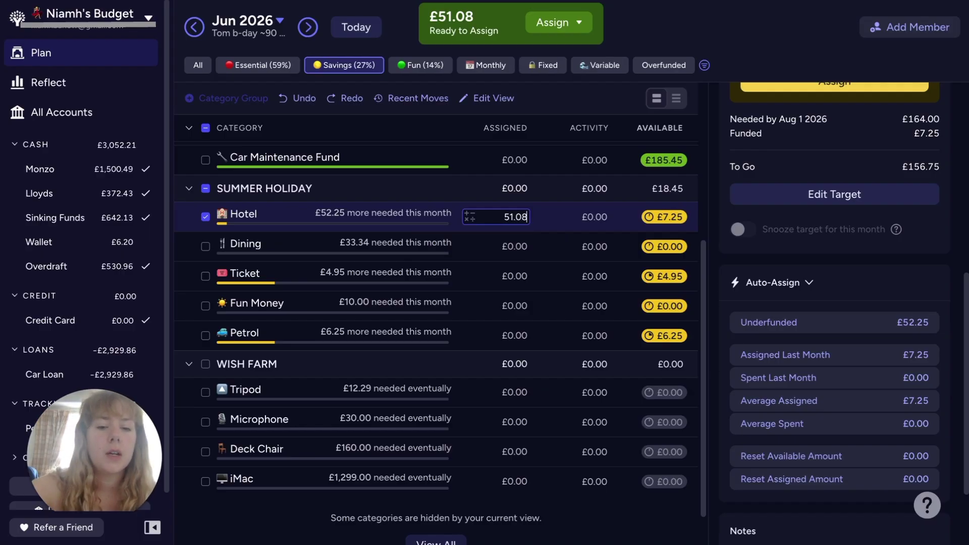
pyautogui.press('Return')
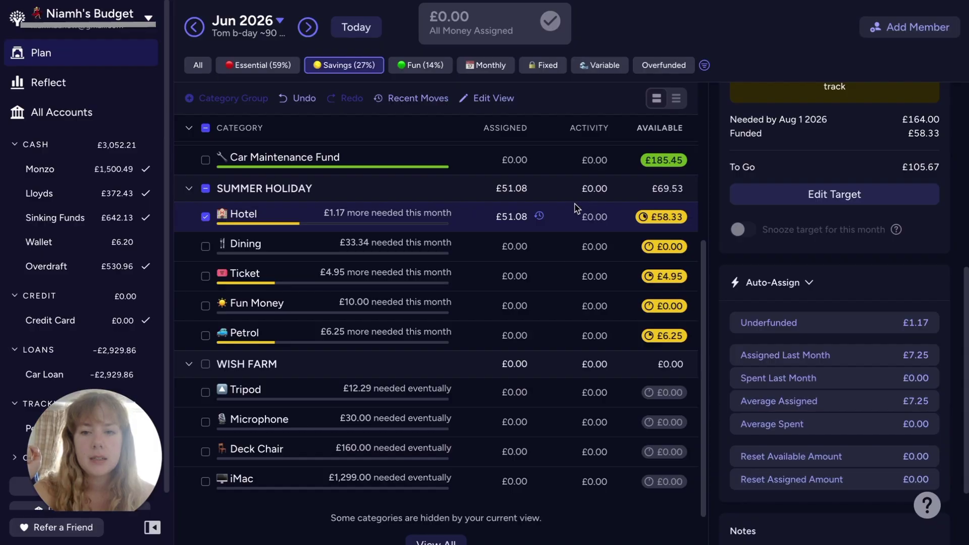
# - Show all June categories again and move £217.93 from the Fun | 217 category in the Holding group to Ready to Assign
pyautogui.scroll(4, 556, 183)
pyautogui.scroll(-1, 551, 181)
pyautogui.scroll(-3, 551, 181)
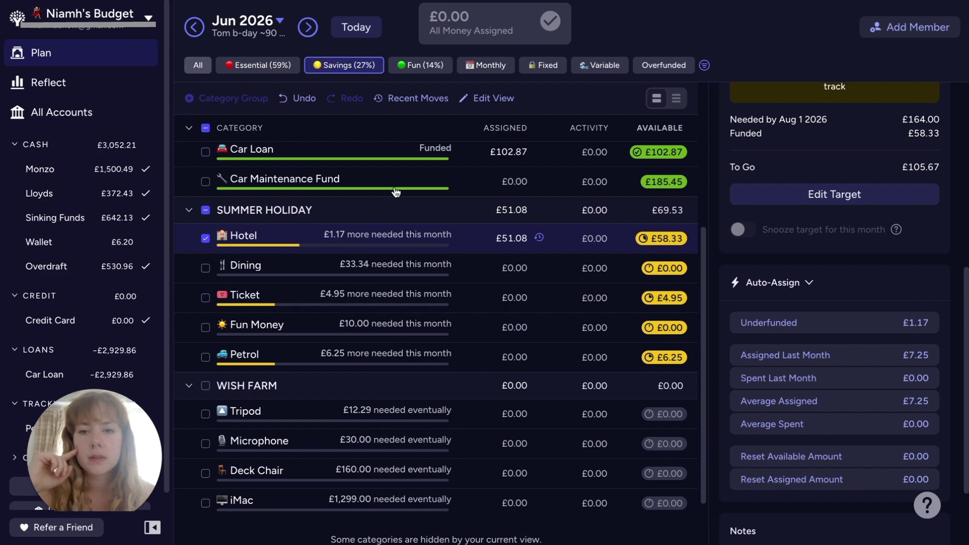
pyautogui.click(517, 300)
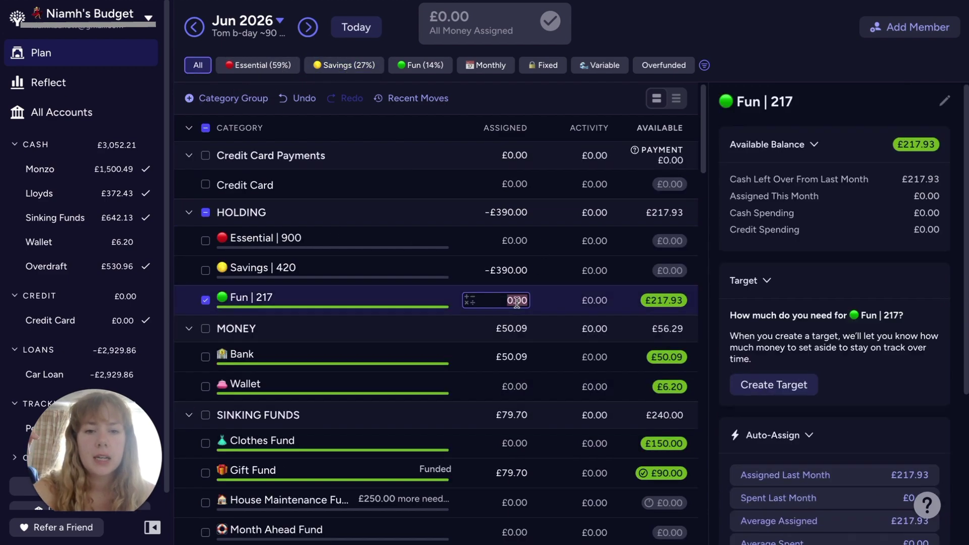
pyautogui.click(656, 303)
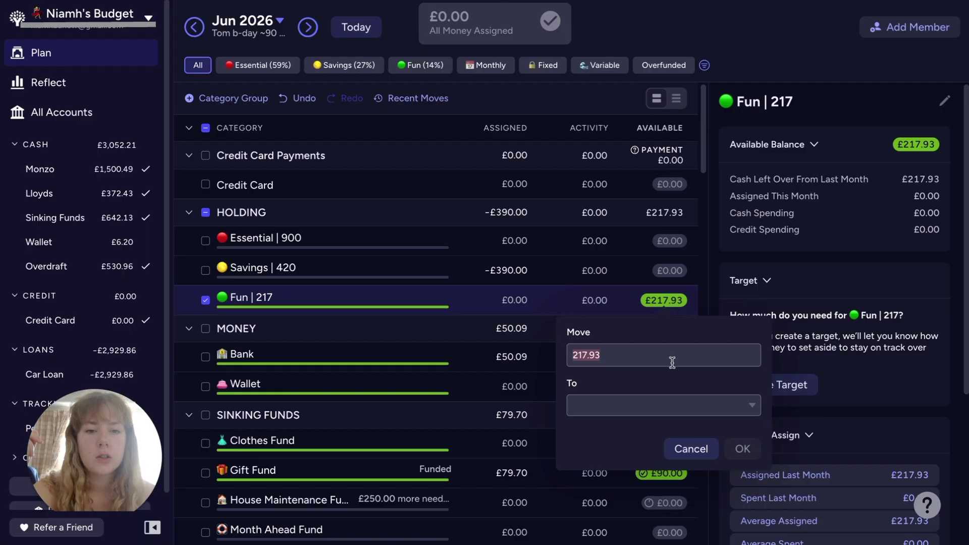
pyautogui.click(645, 407)
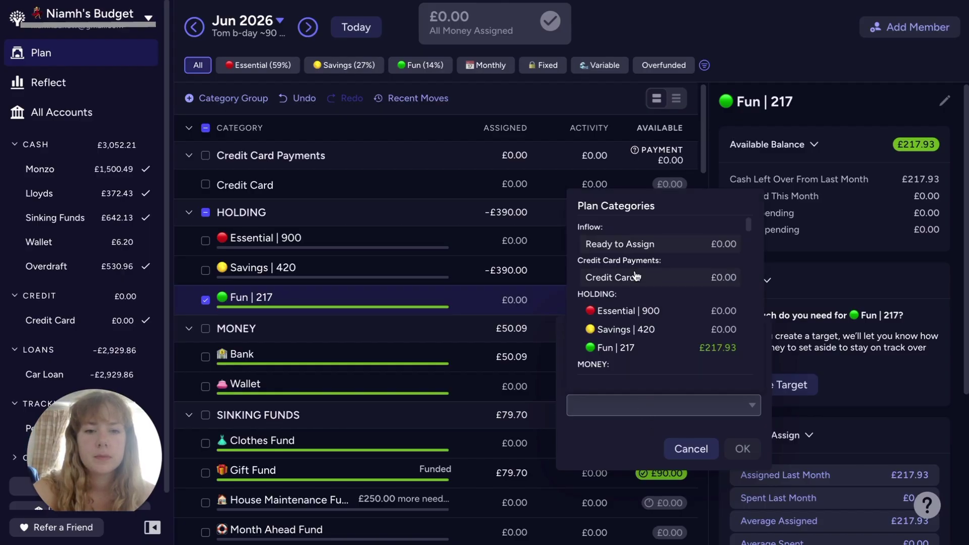
pyautogui.click(640, 246)
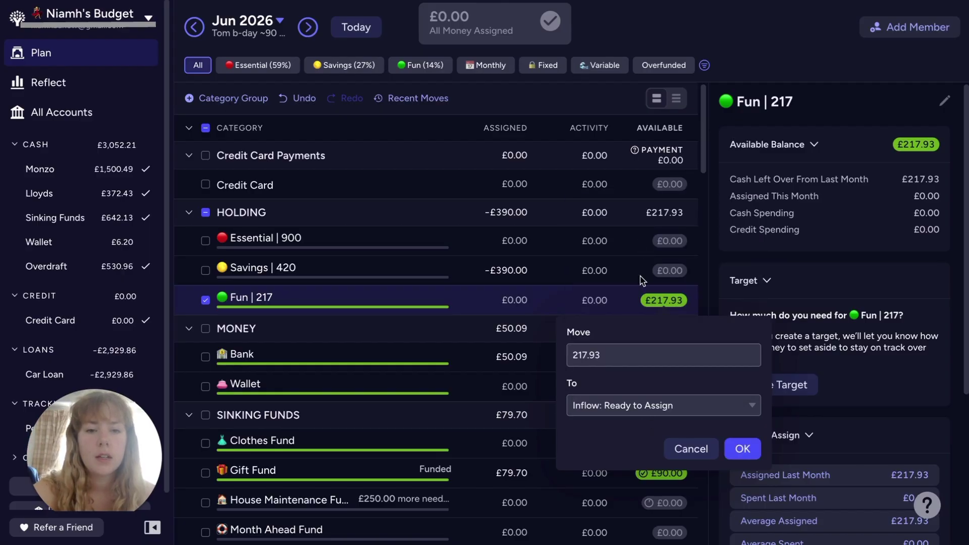
pyautogui.click(750, 456)
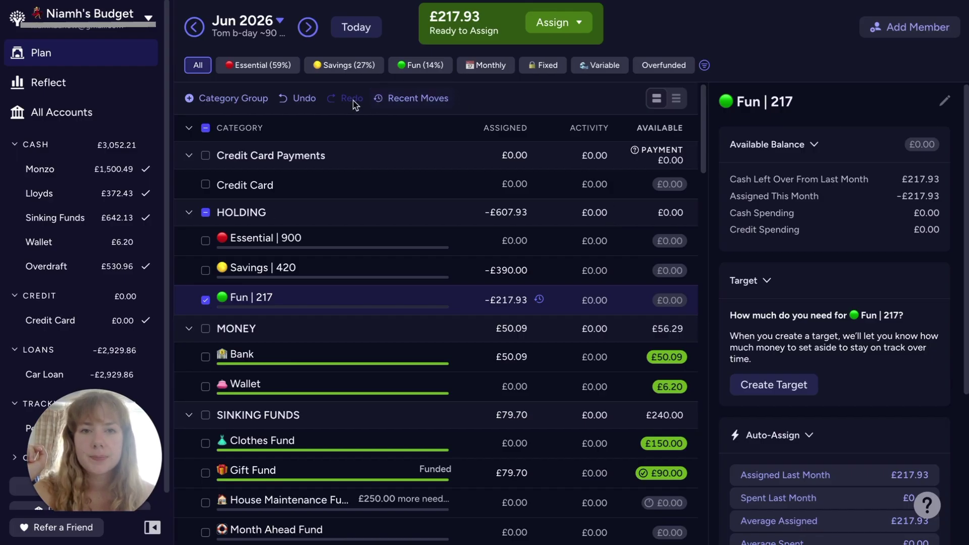
# - Show only the Fun categories for June 2026 and assign £50.00 to Date in the Fun group
pyautogui.click(408, 69)
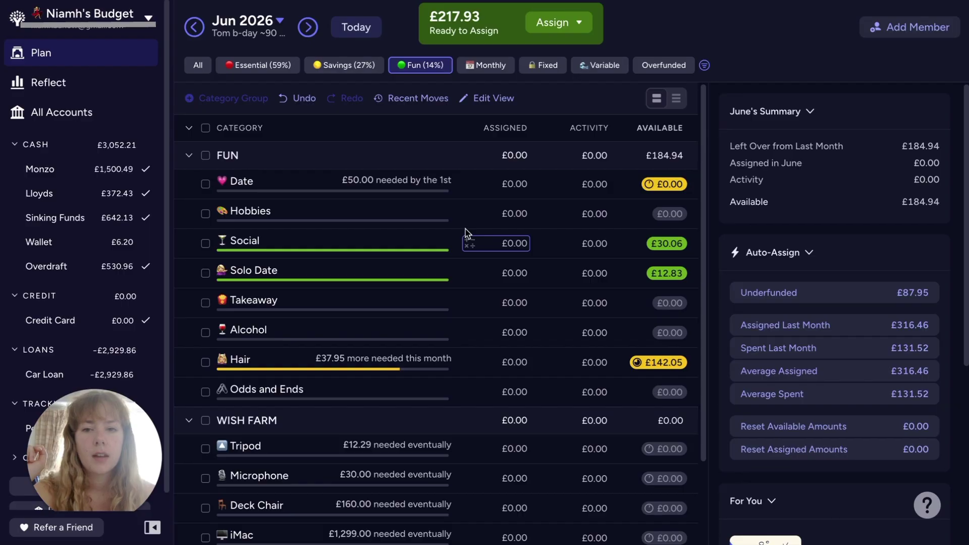
pyautogui.click(509, 185)
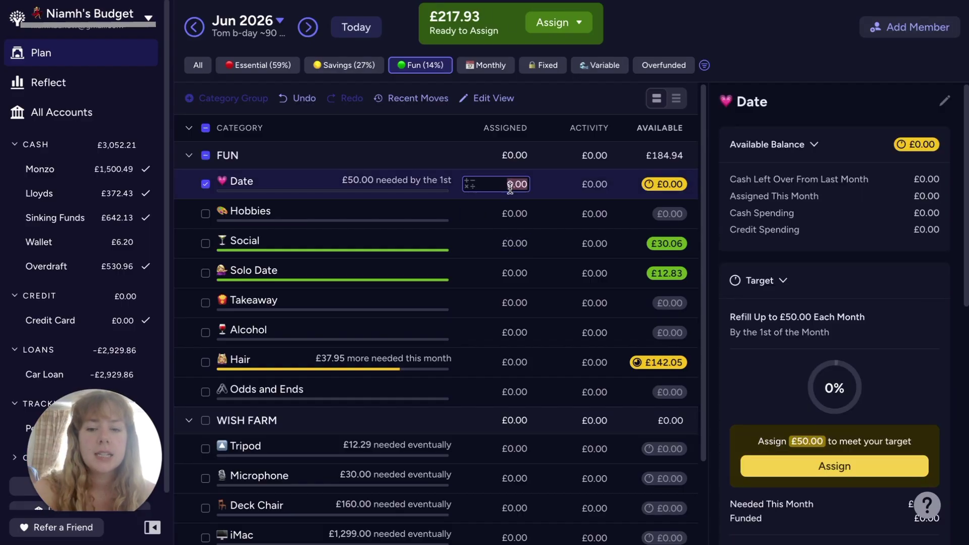
pyautogui.write('50')
pyautogui.press('Return')
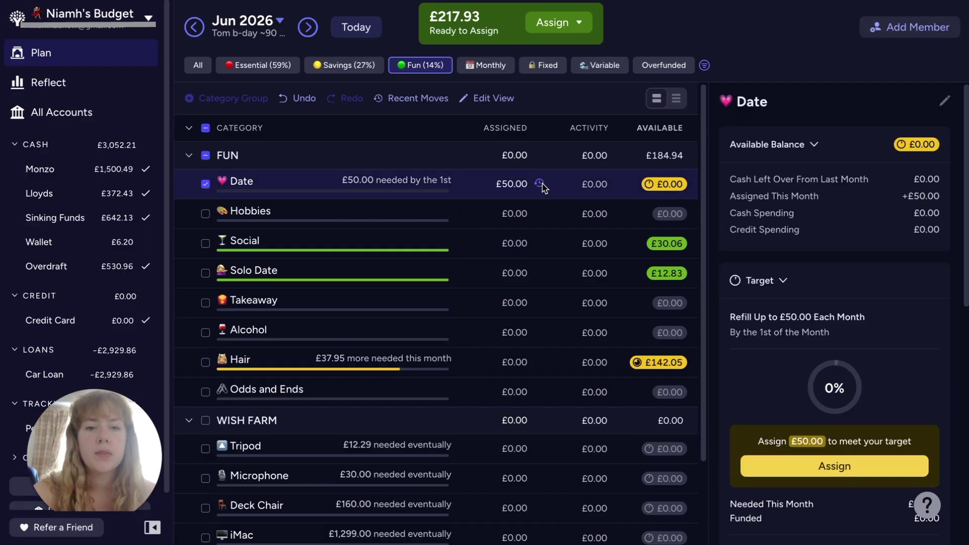
pyautogui.click(540, 183)
pyautogui.click(555, 160)
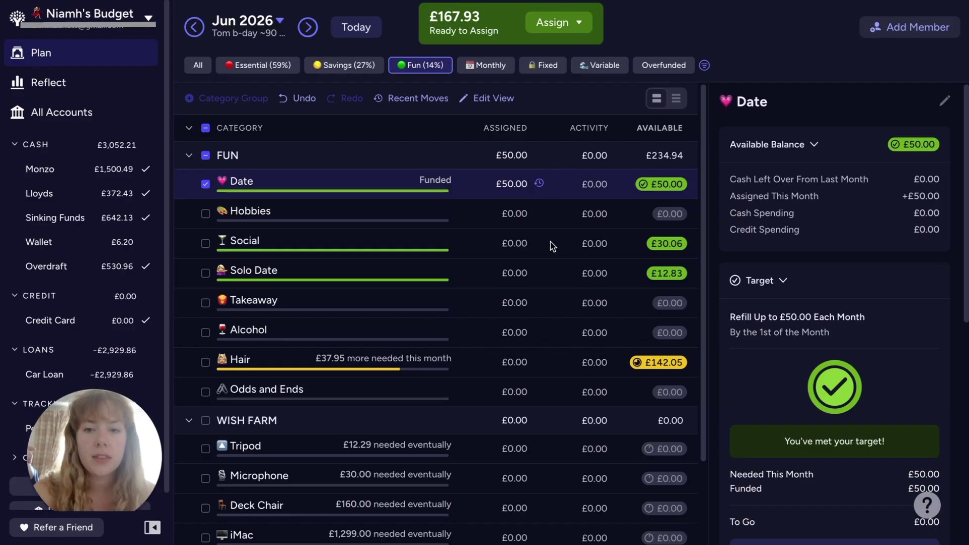
# - Assign £50 to Social in June's Fun group
pyautogui.scroll(-2, 550, 280)
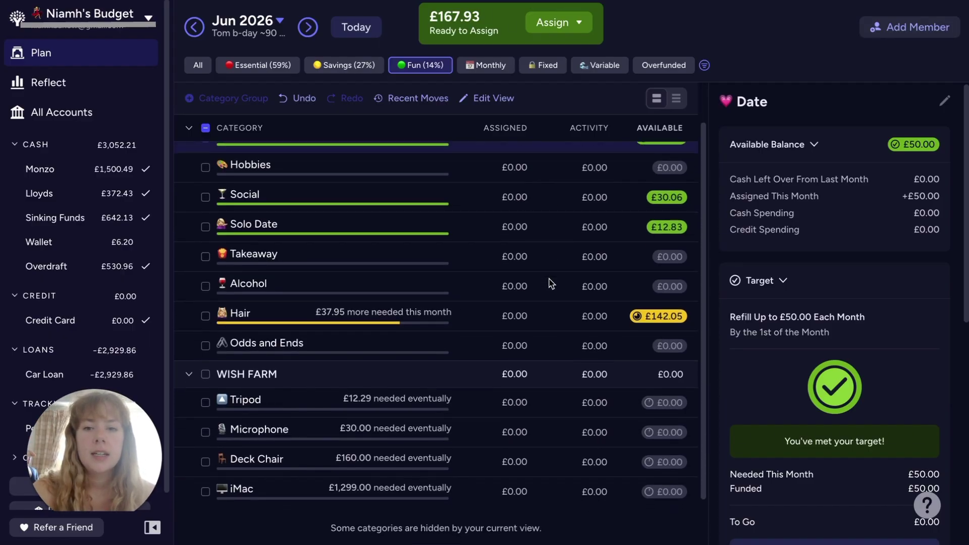
pyautogui.click(530, 190)
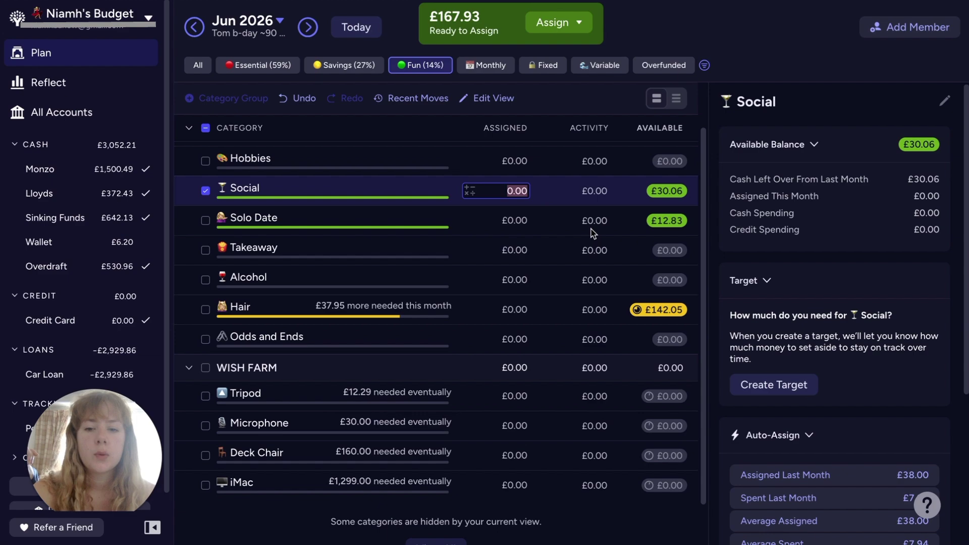
pyautogui.write('50')
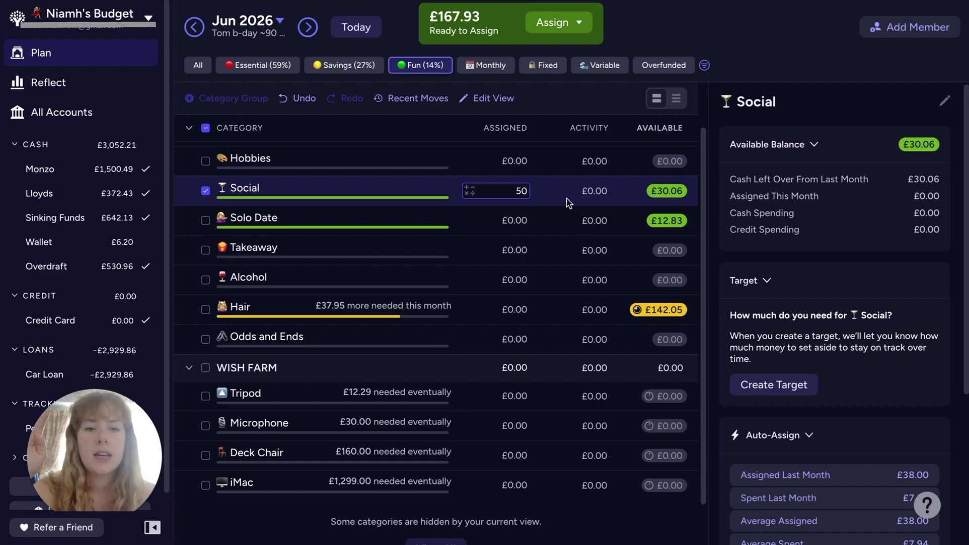
pyautogui.press('Return')
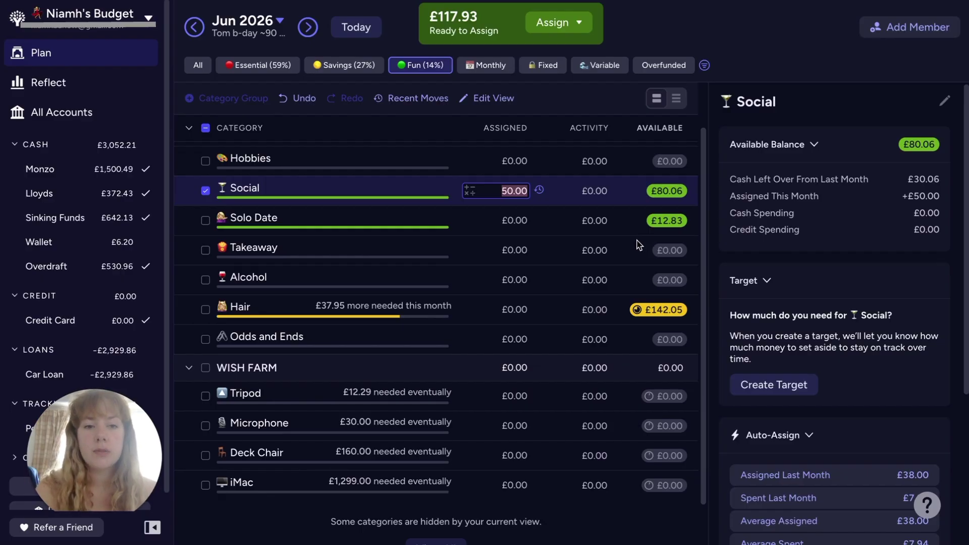
# - Assign £37.95 to Hair in June's Fun group to meet its target
pyautogui.scroll(-1, 641, 252)
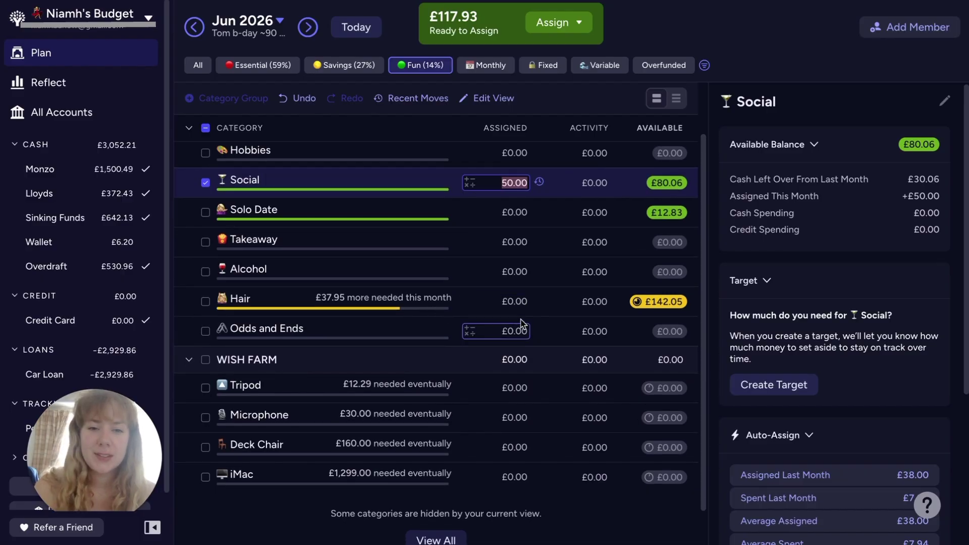
pyautogui.click(525, 303)
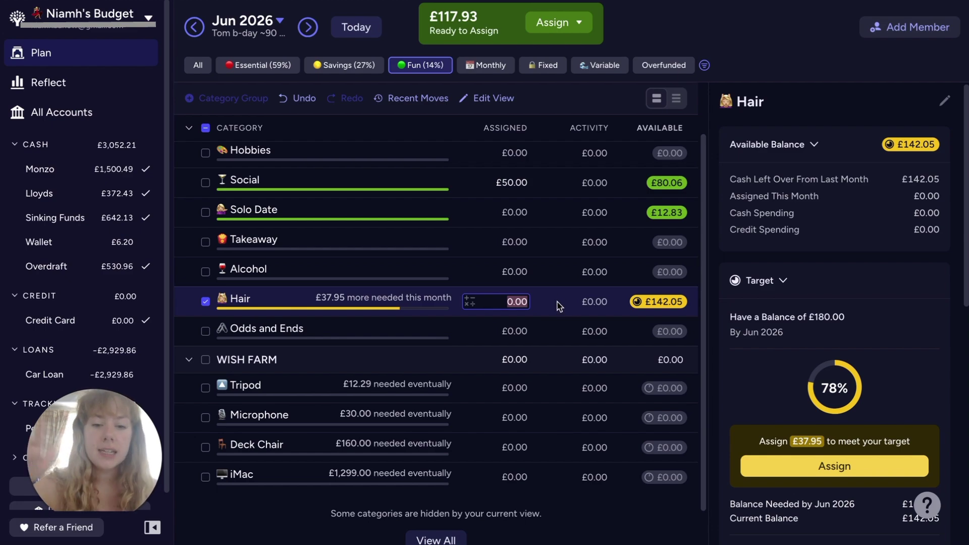
pyautogui.write('37')
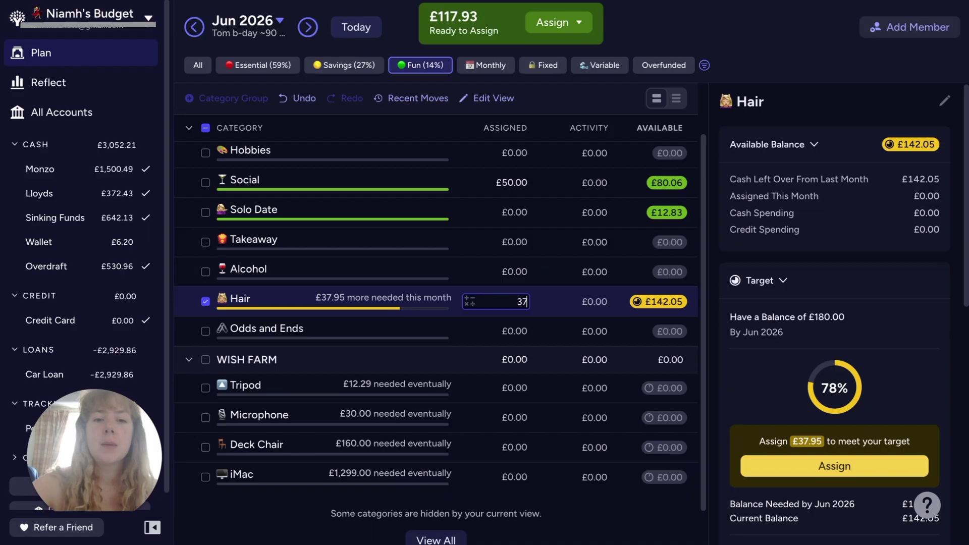
pyautogui.write('.9')
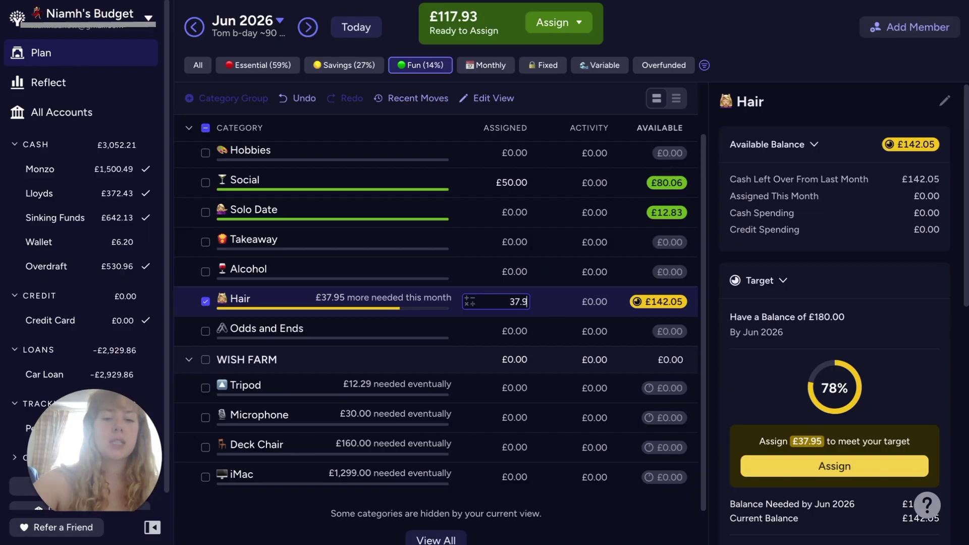
pyautogui.write('5')
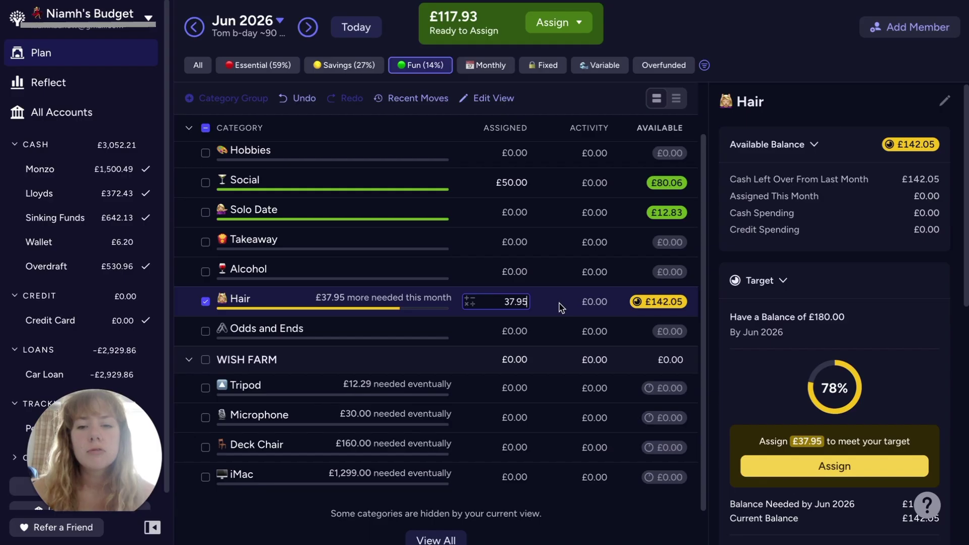
pyautogui.press('Return')
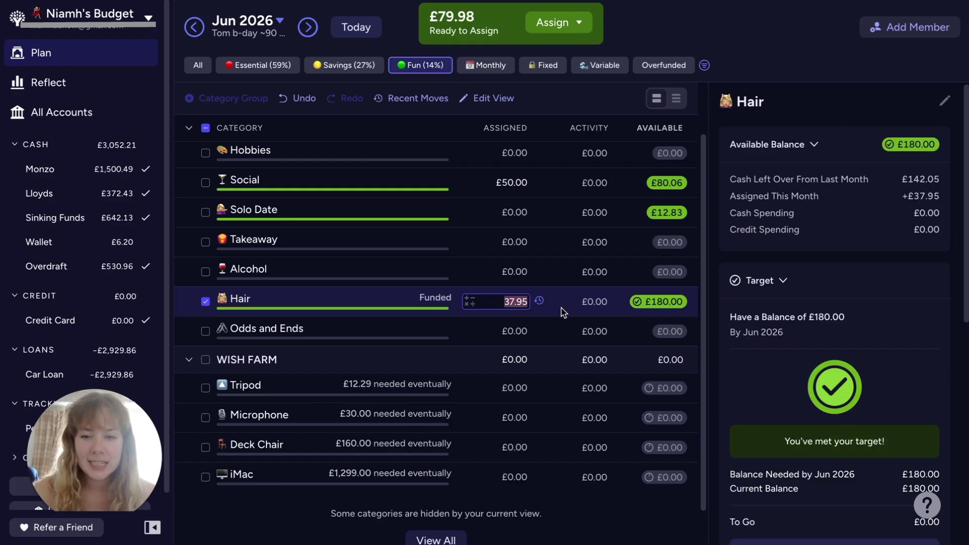
# - Assign £20 to Odds and Ends in June's Fun group
pyautogui.scroll(2, 572, 314)
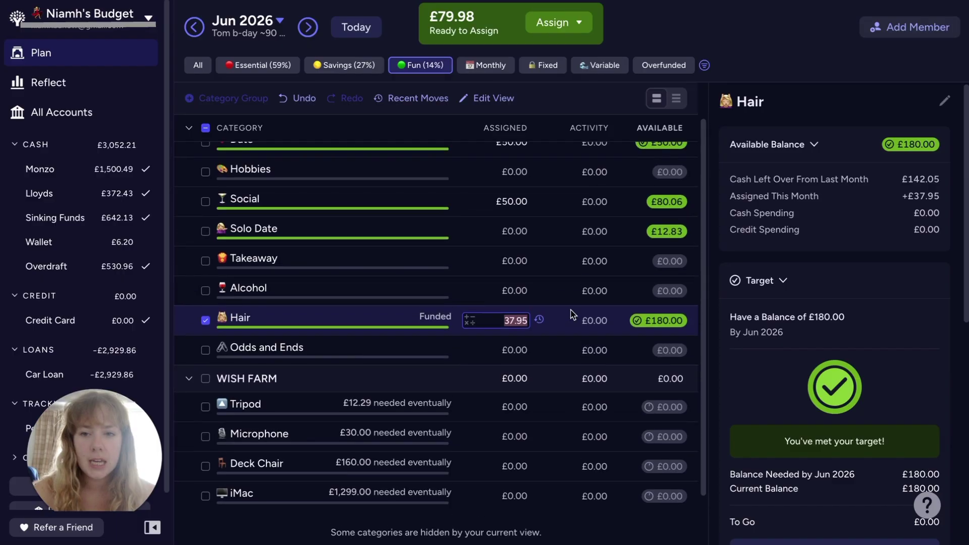
pyautogui.scroll(1, 586, 272)
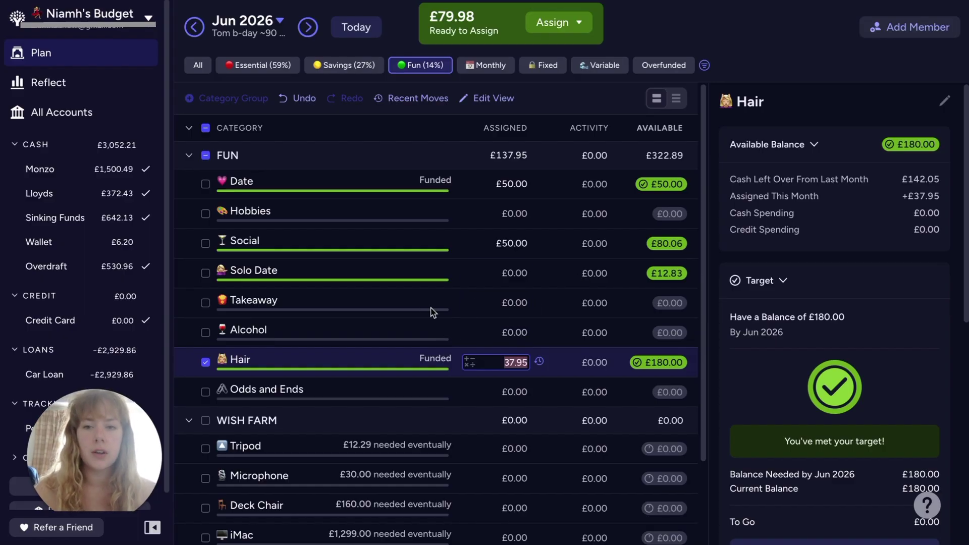
pyautogui.click(525, 215)
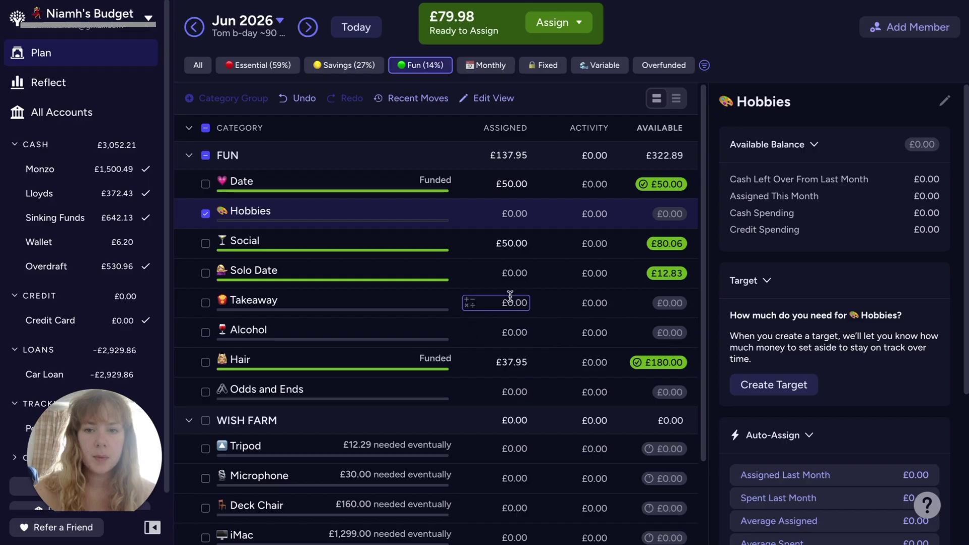
pyautogui.scroll(-3, 550, 305)
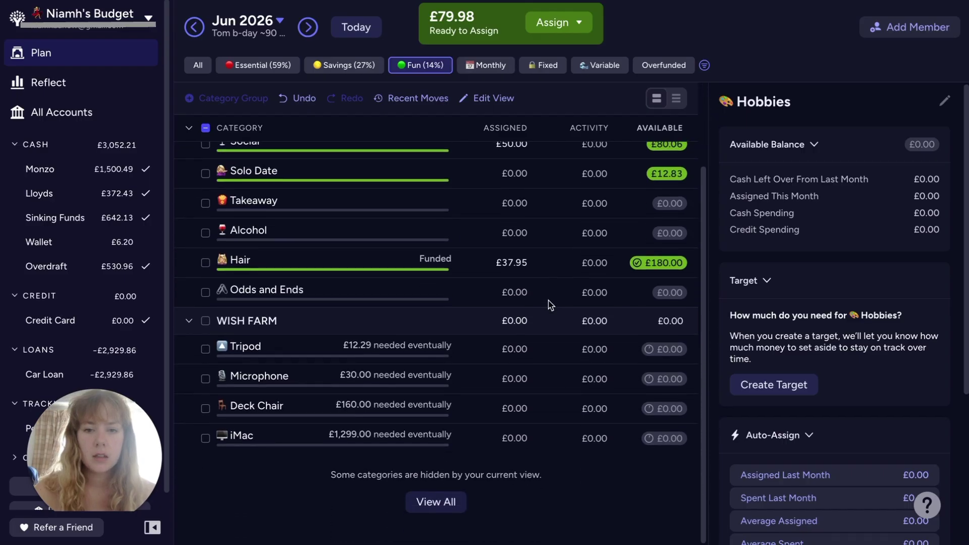
pyautogui.click(517, 293)
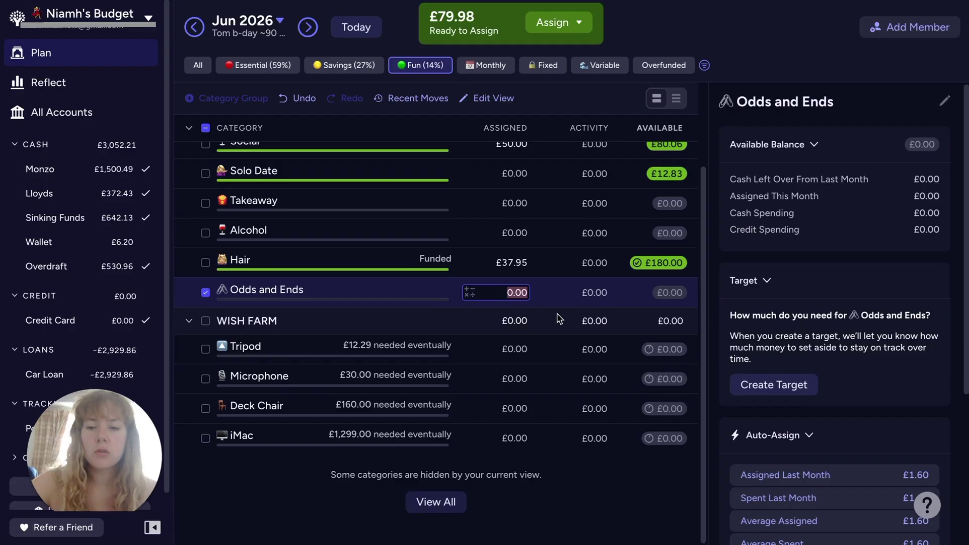
pyautogui.write('20')
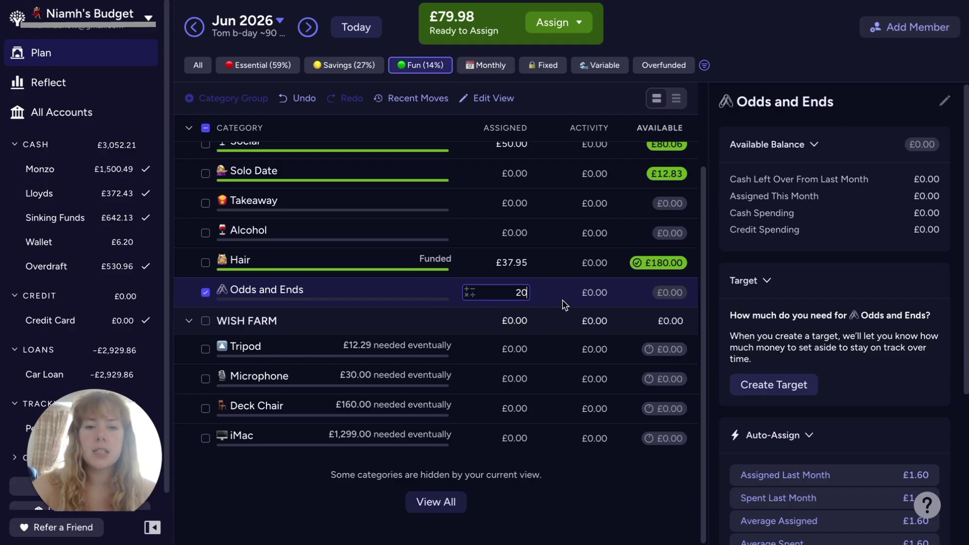
pyautogui.press('Return')
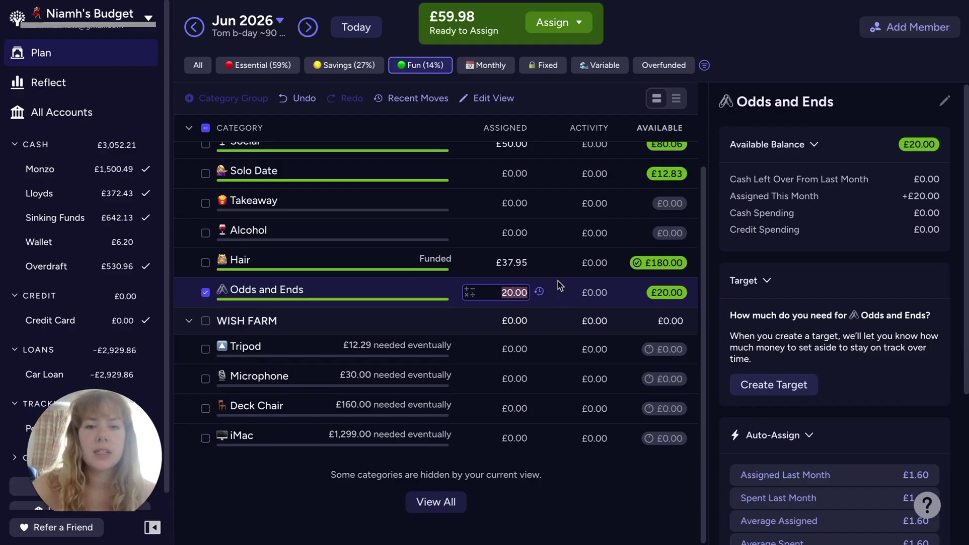
# - Assign £30 to Solo Date in June's Fun group
pyautogui.scroll(2, 567, 322)
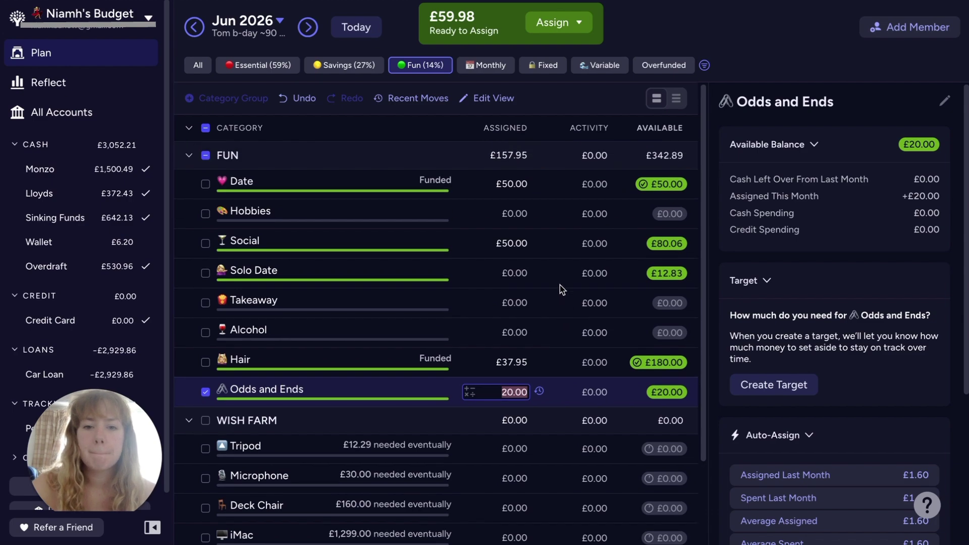
pyautogui.click(520, 273)
pyautogui.write('30')
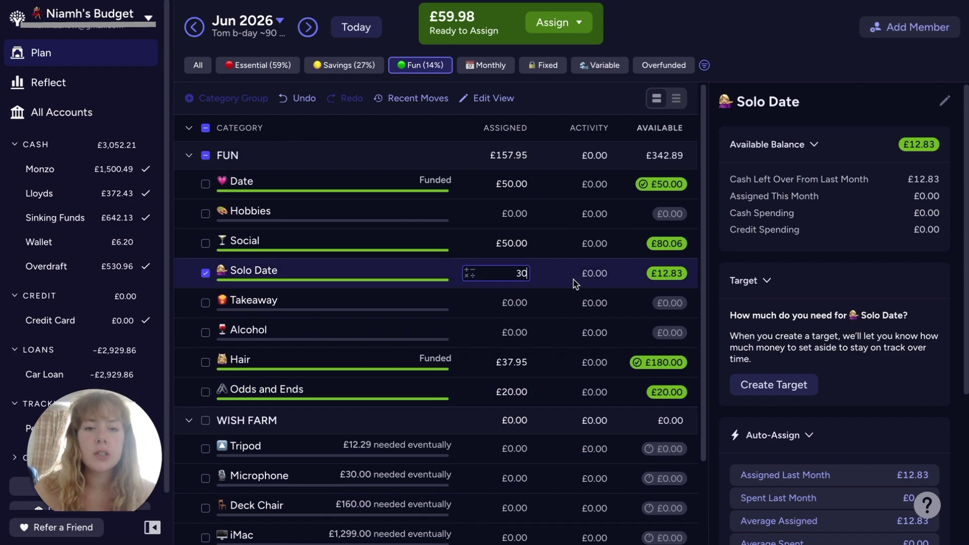
pyautogui.press('Return')
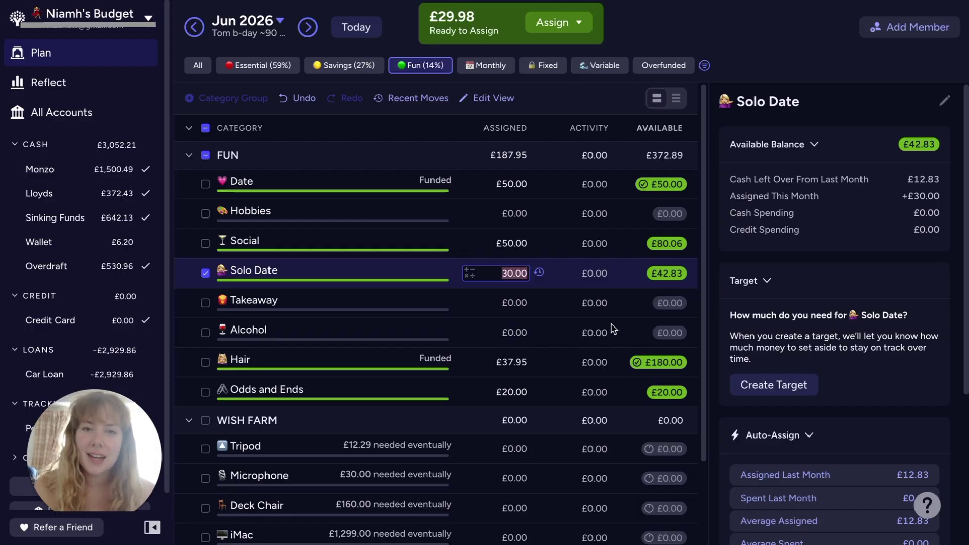
# - Assign £12.29 to Tripod in June's Wish Farm group to meet its target
pyautogui.scroll(-2, 612, 329)
pyautogui.scroll(-1, 611, 328)
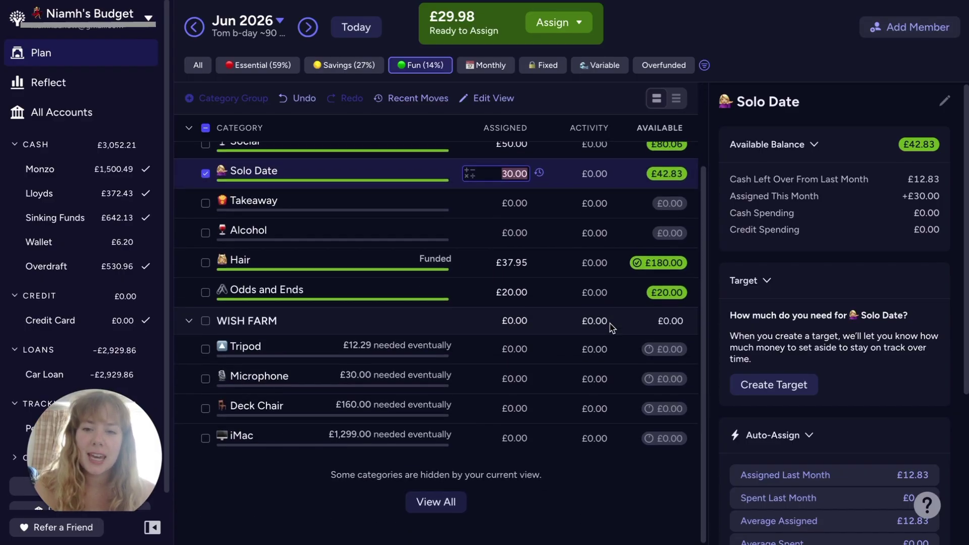
pyautogui.click(518, 349)
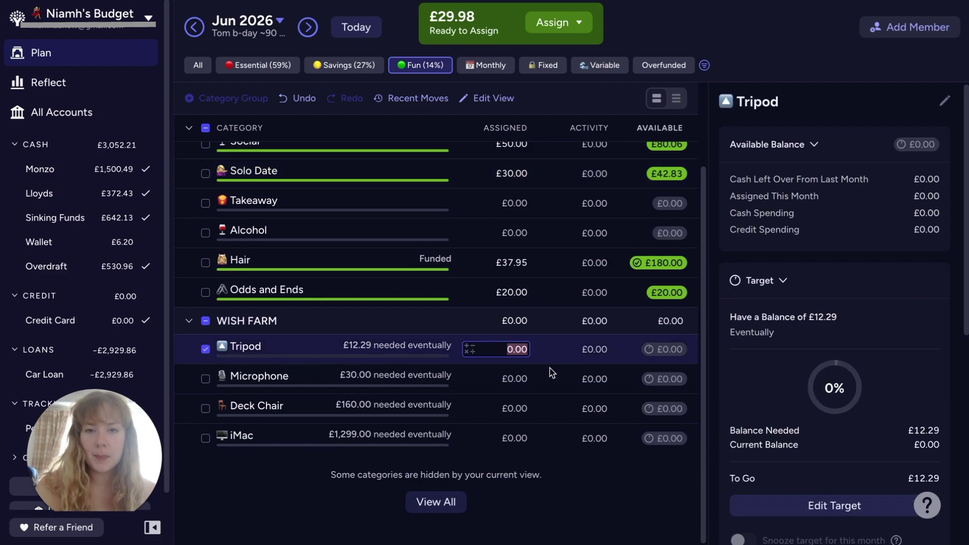
pyautogui.write('12')
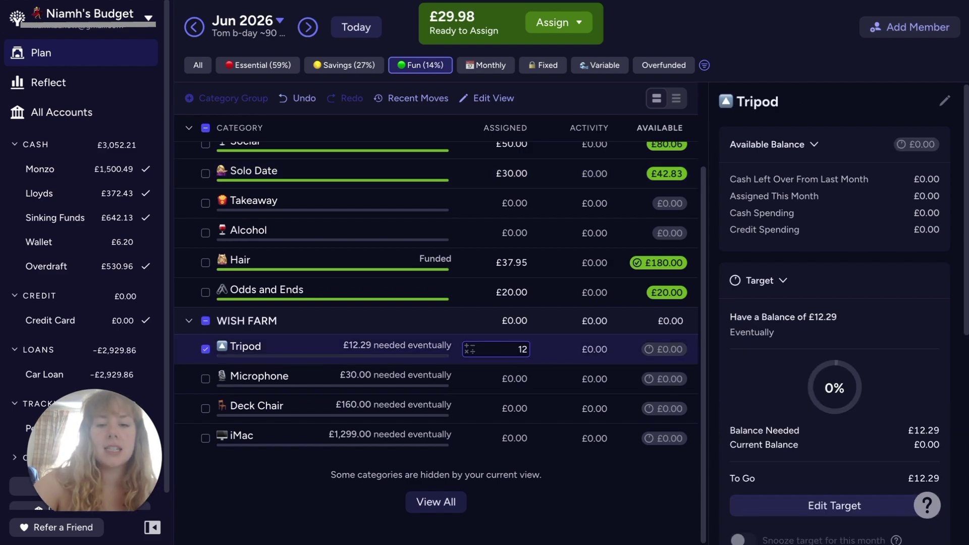
pyautogui.write('.29')
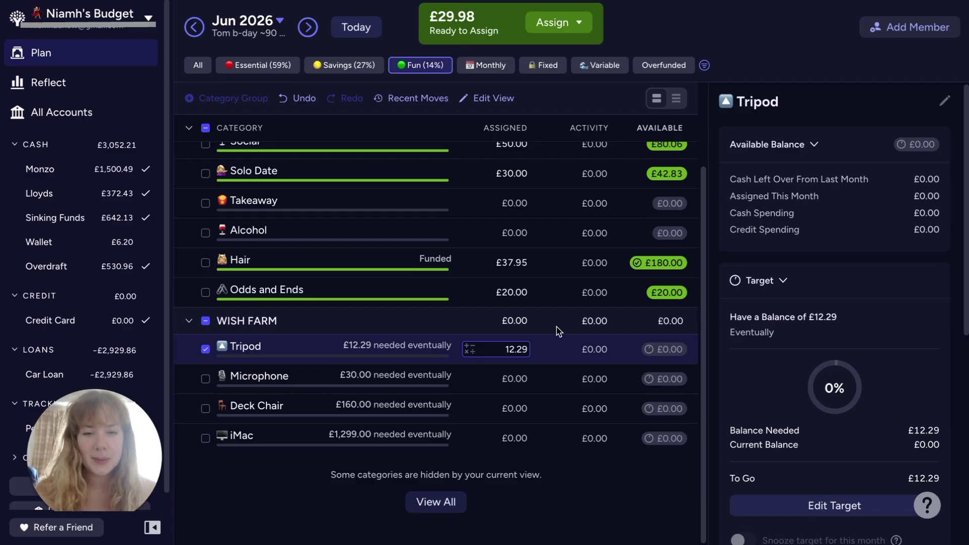
pyautogui.press('Return')
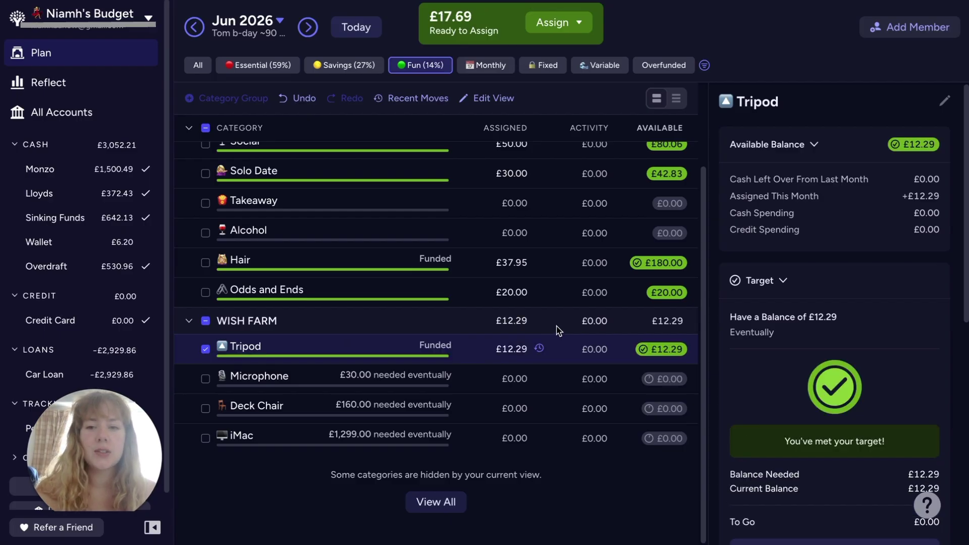
# - Show all June categories again and set the assigned amount of Bank in the Money group to £0
pyautogui.scroll(2, 559, 333)
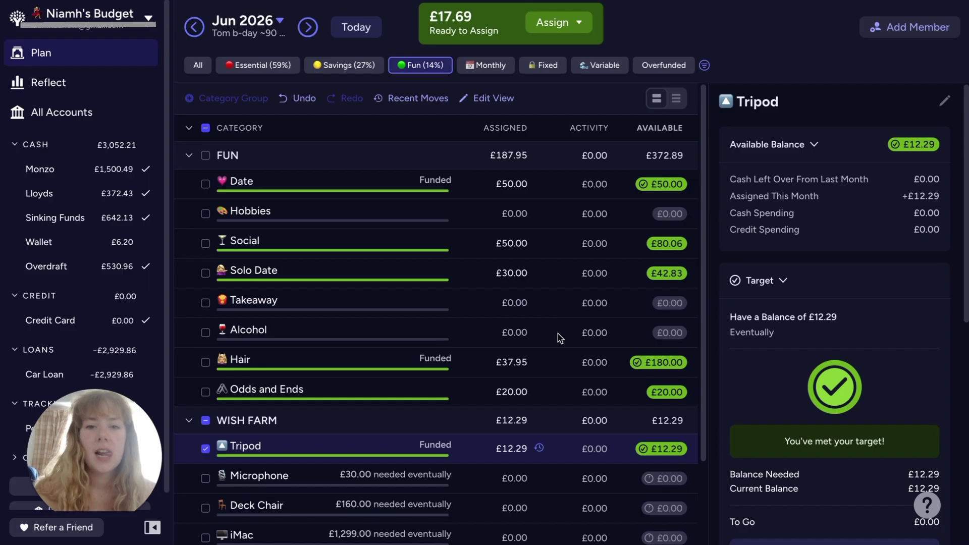
pyautogui.scroll(-2, 560, 338)
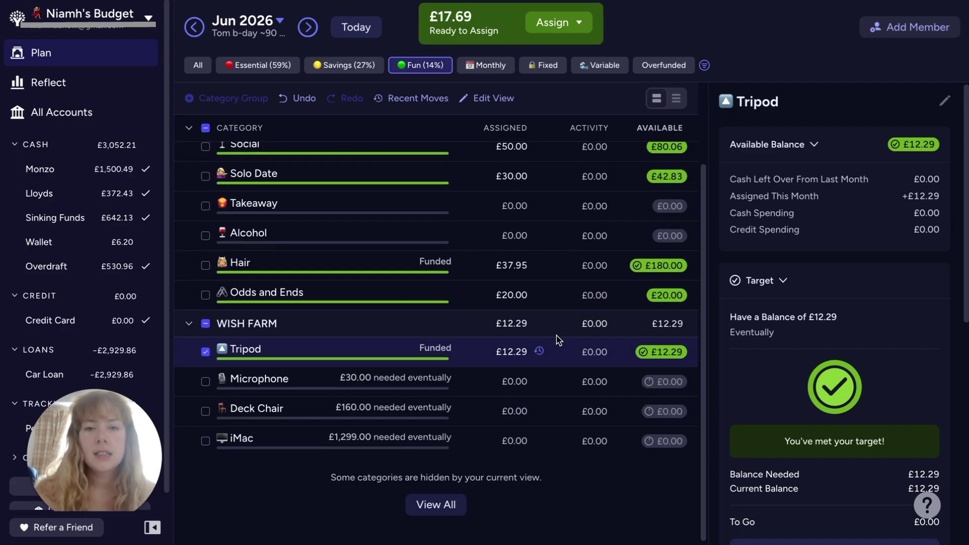
pyautogui.scroll(1, 561, 337)
pyautogui.scroll(1, 560, 338)
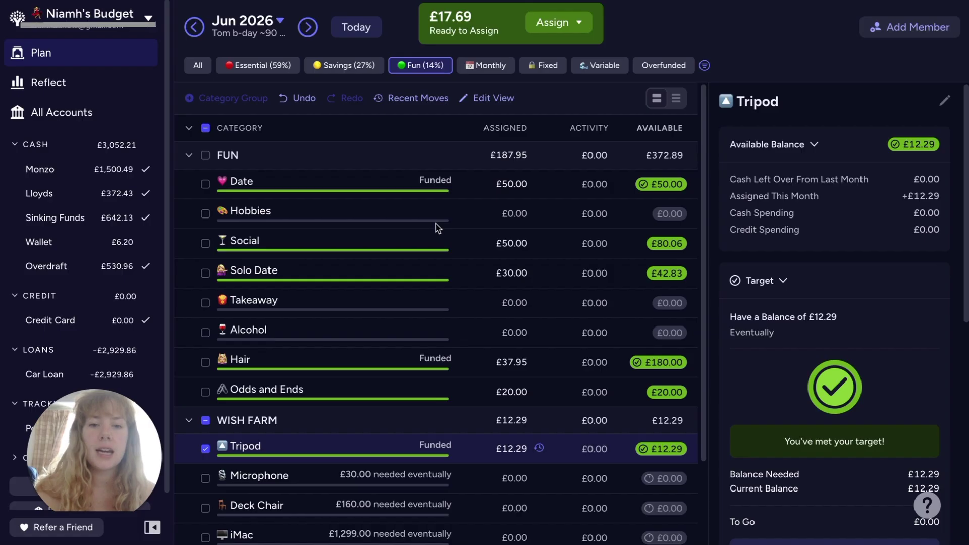
pyautogui.click(198, 66)
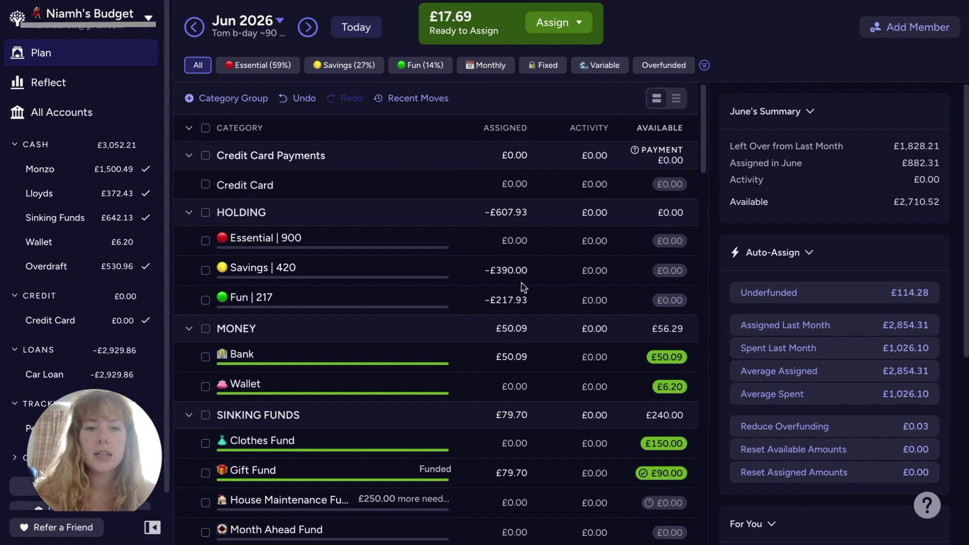
pyautogui.scroll(-2, 545, 303)
pyautogui.click(517, 307)
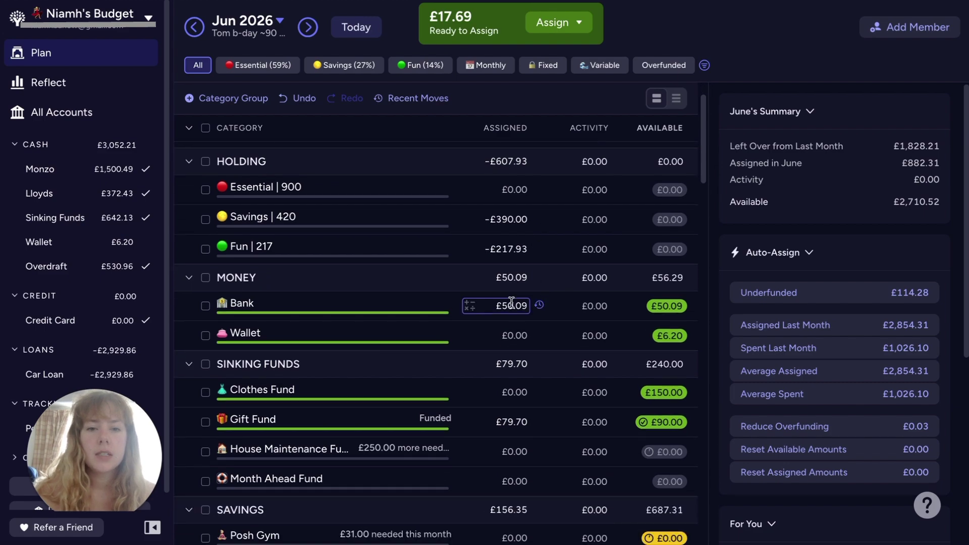
pyautogui.click(527, 307)
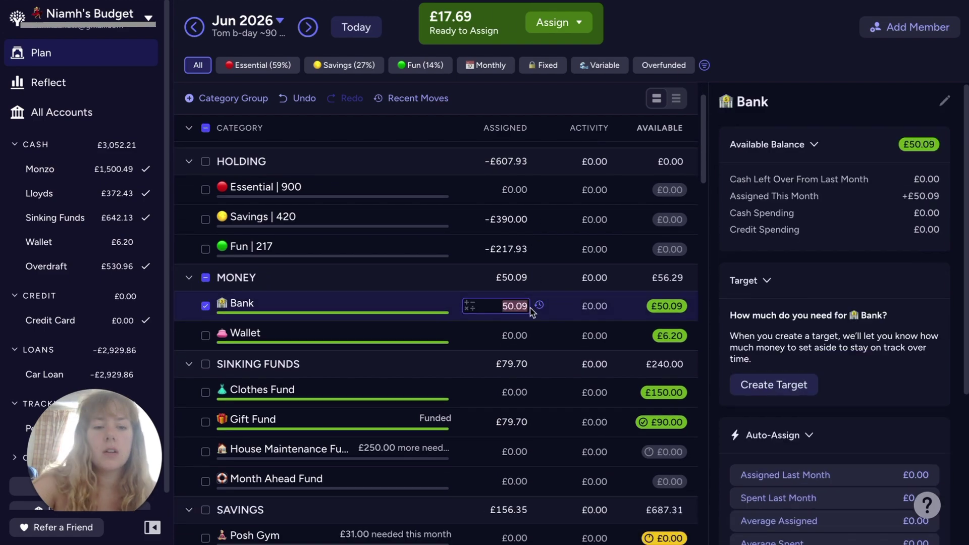
pyautogui.write('0')
pyautogui.press('Return')
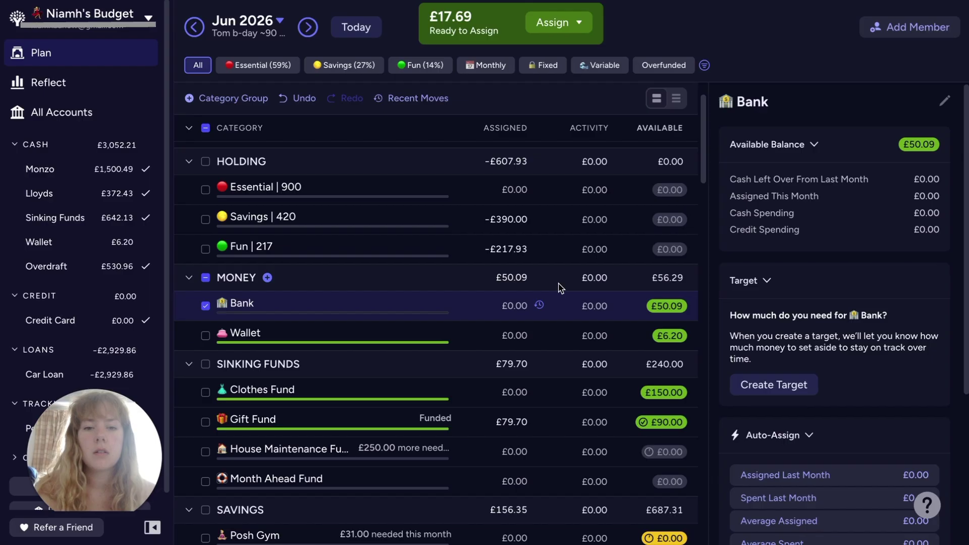
# - Assign £31 to Posh Gym in June's Savings group
pyautogui.scroll(-5, 560, 288)
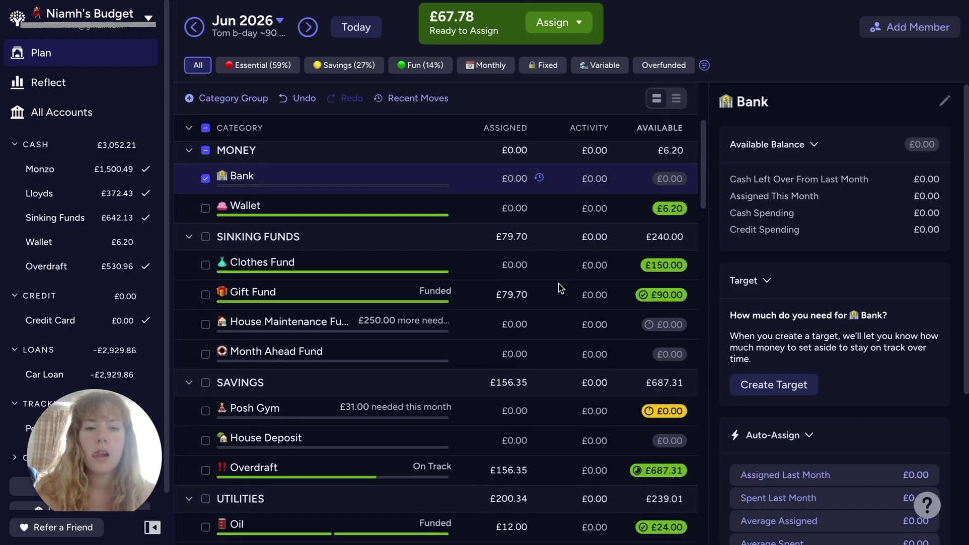
pyautogui.scroll(-1, 560, 288)
pyautogui.scroll(-1, 522, 289)
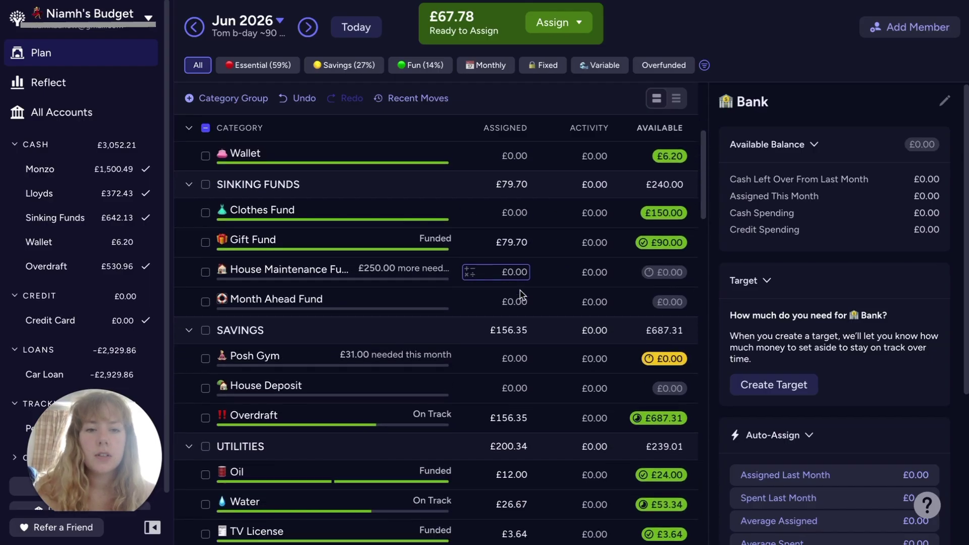
pyautogui.scroll(-1, 518, 248)
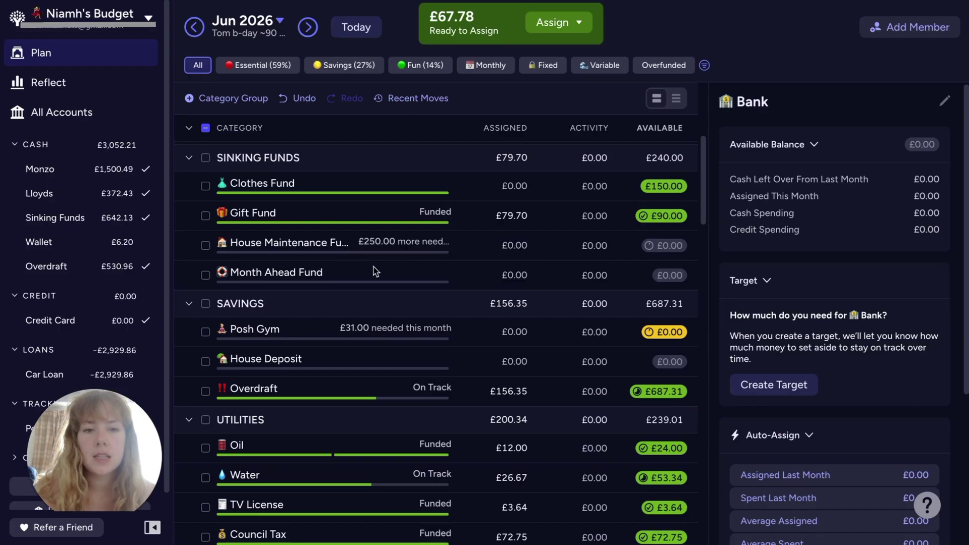
pyautogui.scroll(-5, 396, 273)
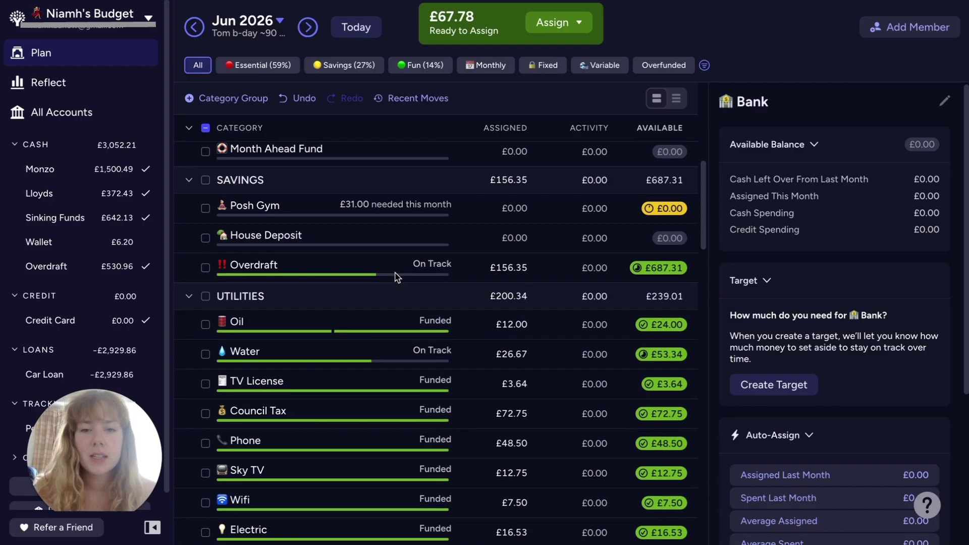
pyautogui.click(524, 220)
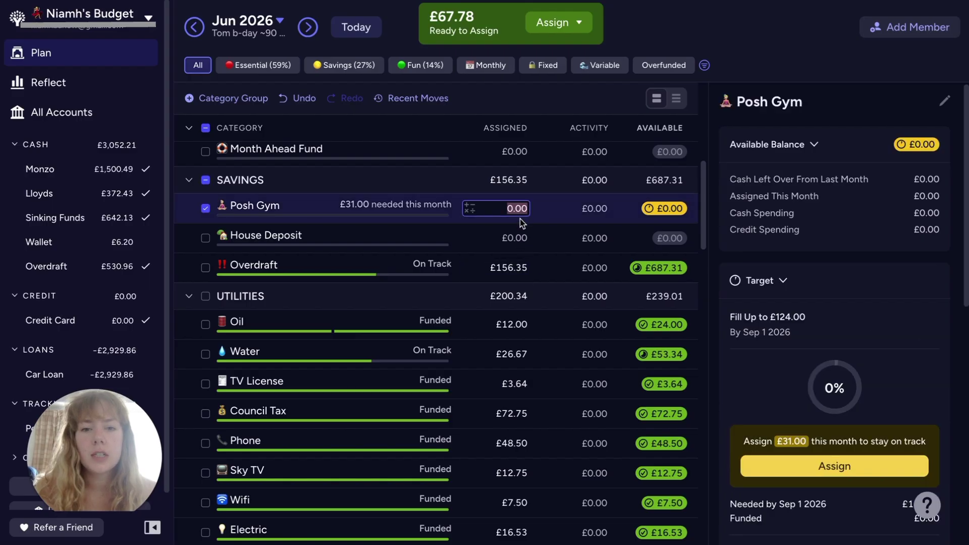
pyautogui.write('31')
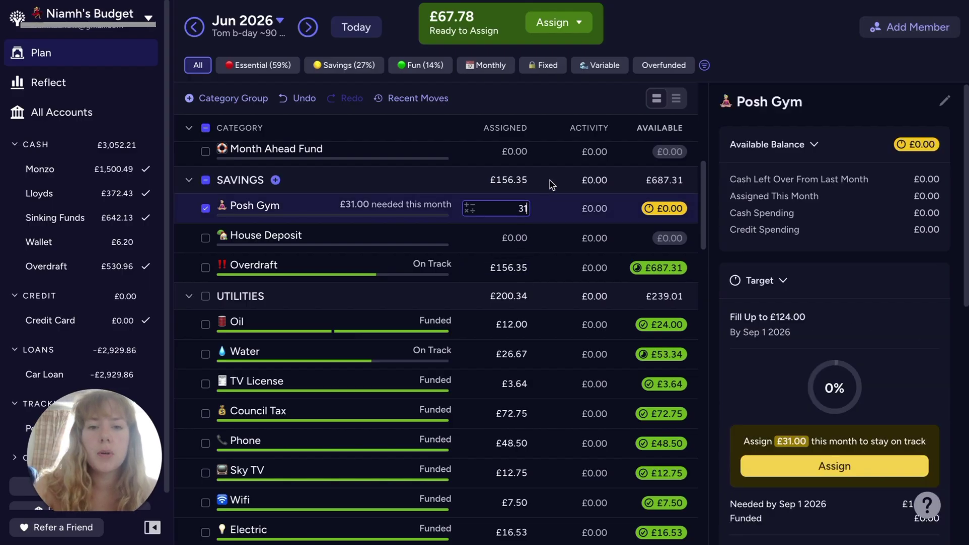
pyautogui.press('Return')
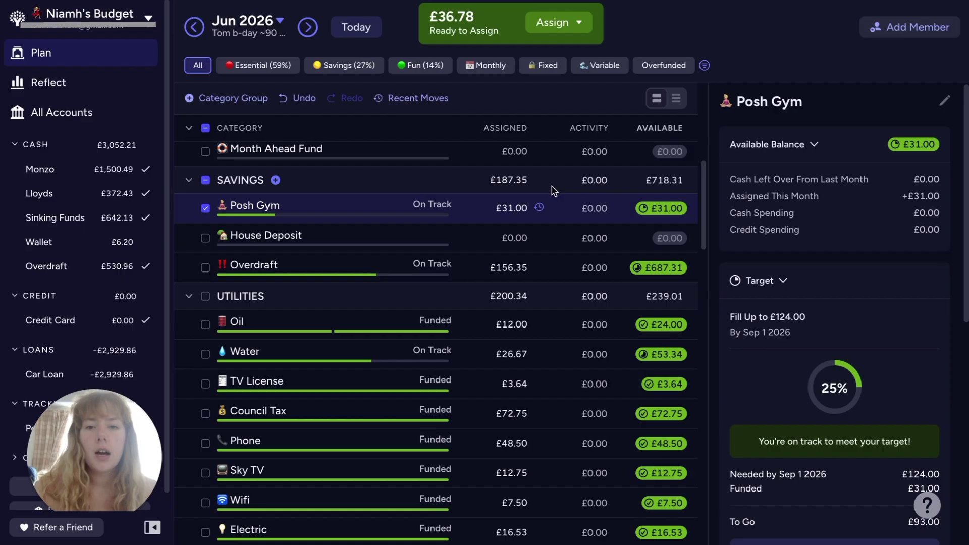
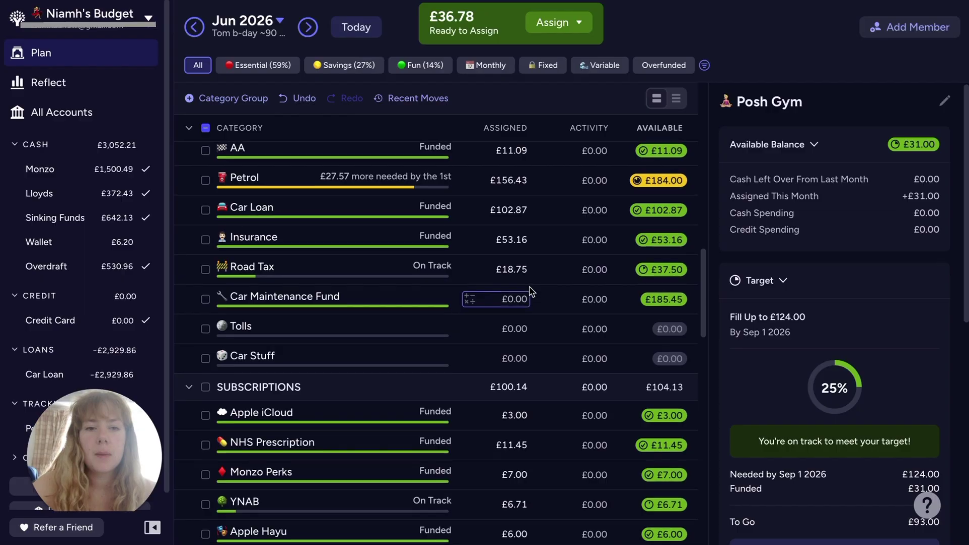
# - Add £1.17 to the amount assigned to Hotel in June's Summer Holiday group
pyautogui.scroll(-3, 530, 292)
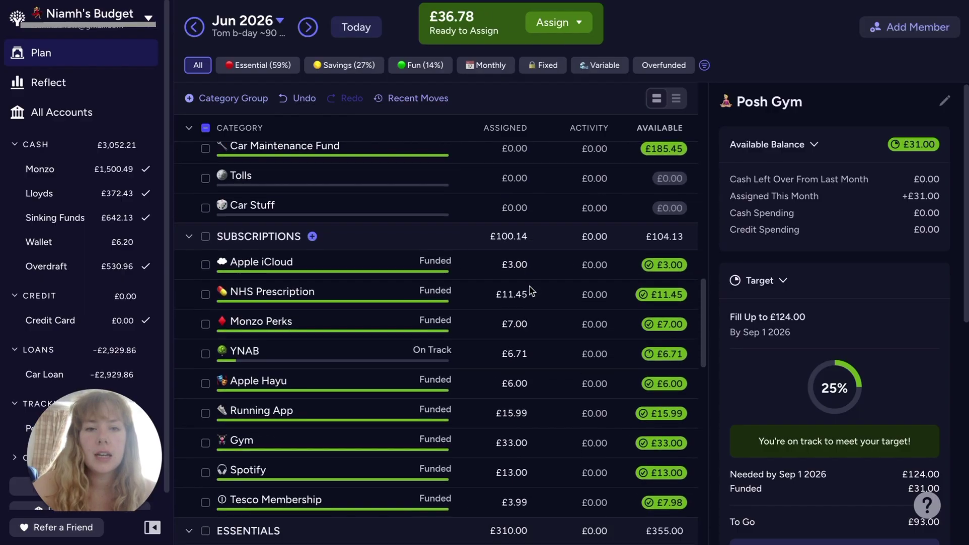
pyautogui.scroll(-3, 530, 292)
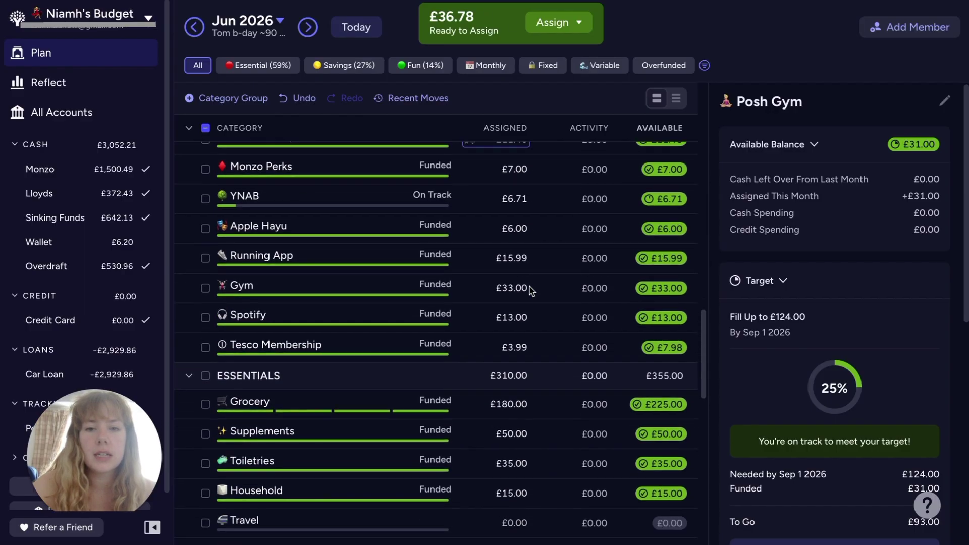
pyautogui.scroll(-10, 530, 292)
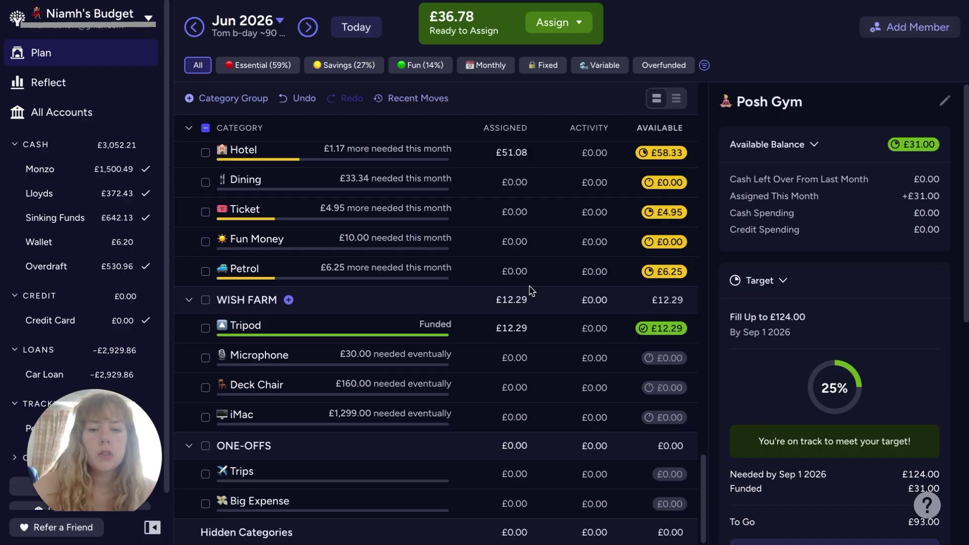
pyautogui.scroll(5, 530, 292)
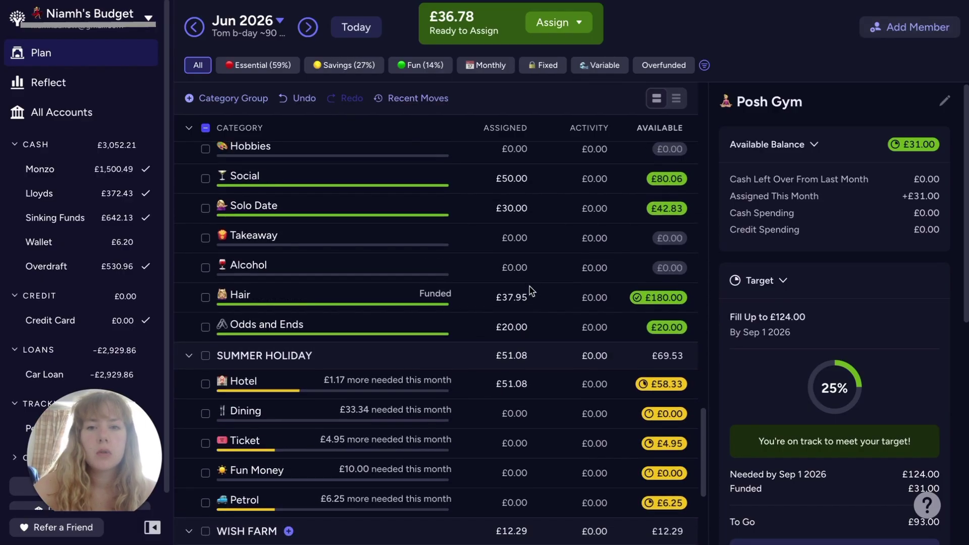
pyautogui.scroll(-4, 530, 292)
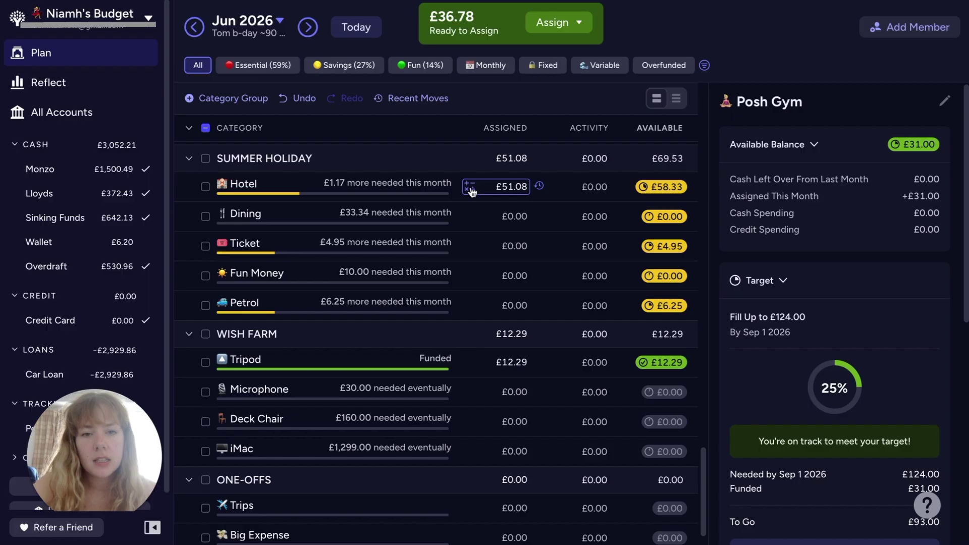
pyautogui.click(554, 198)
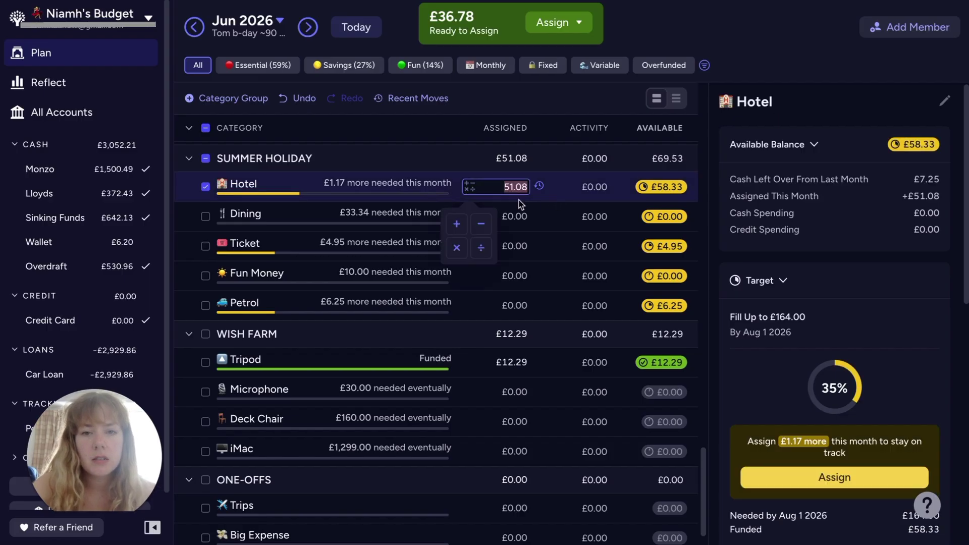
pyautogui.click(457, 224)
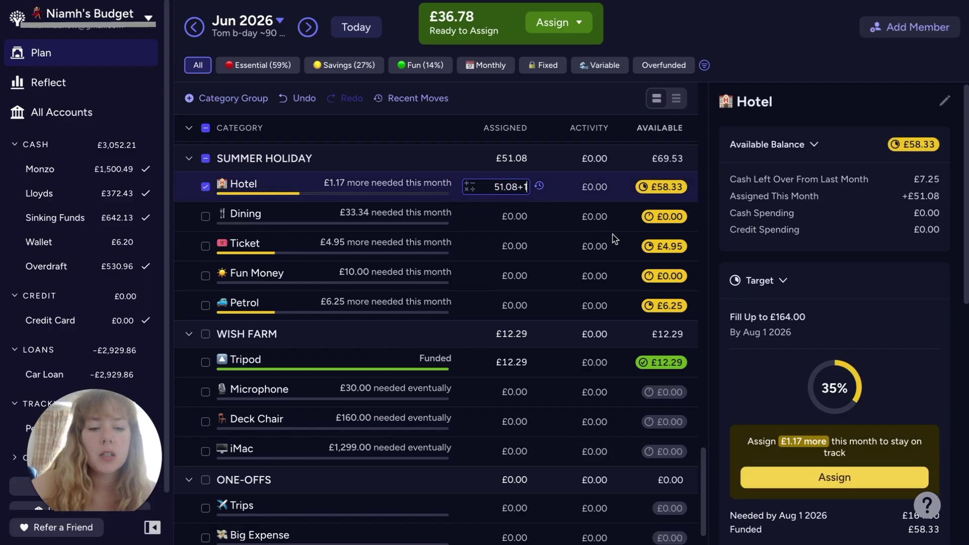
pyautogui.write('1.17')
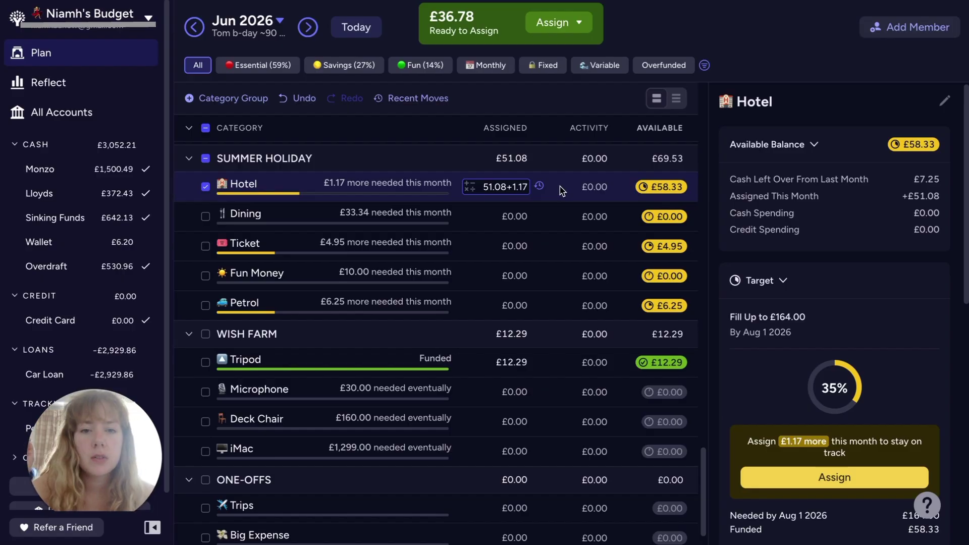
pyautogui.press('Return')
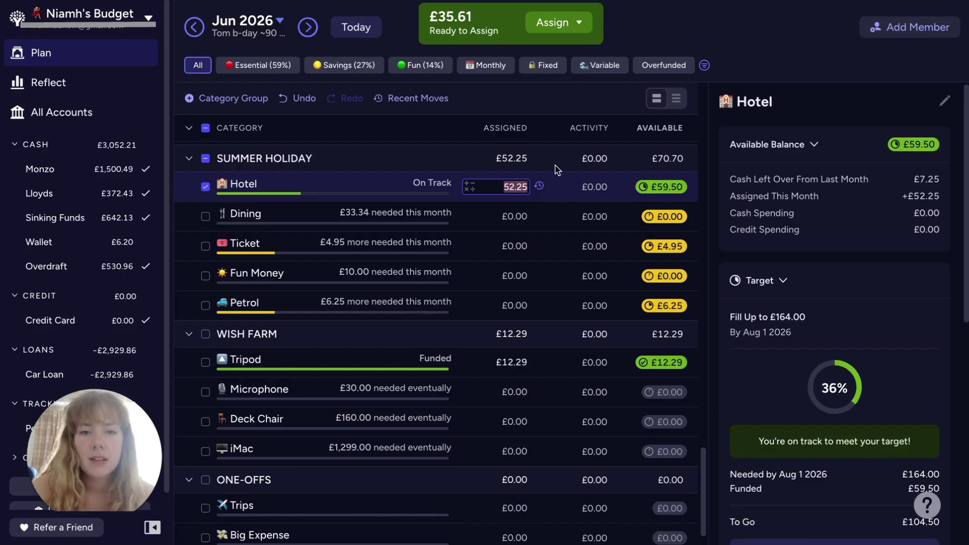
pyautogui.click(557, 168)
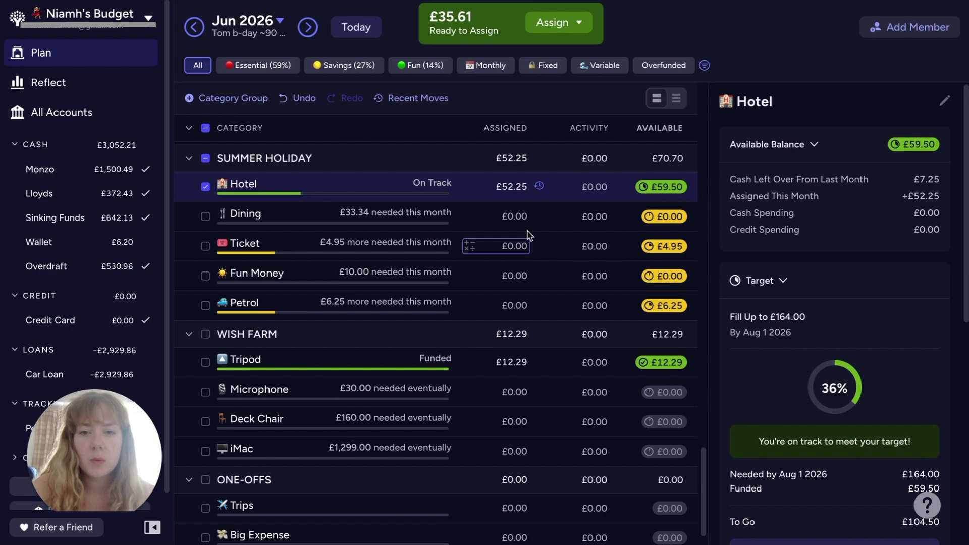
# - Assign £4.95 to Ticket in June's Summer Holiday group
pyautogui.scroll(-1, 530, 256)
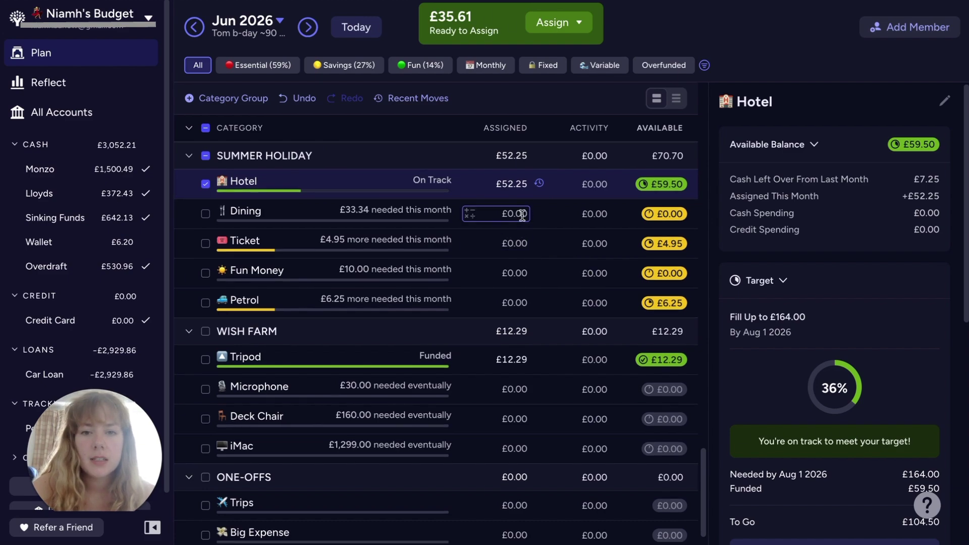
pyautogui.click(522, 243)
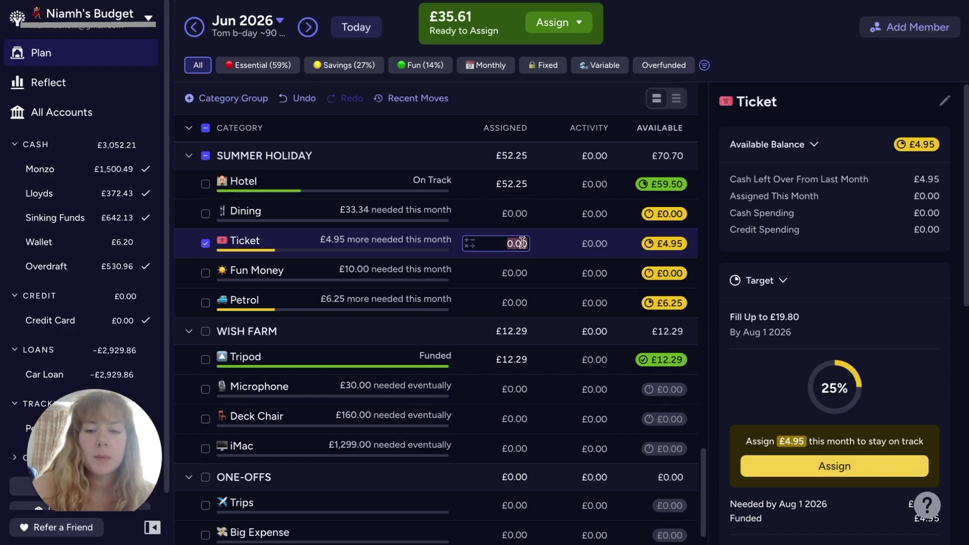
pyautogui.write('4.9')
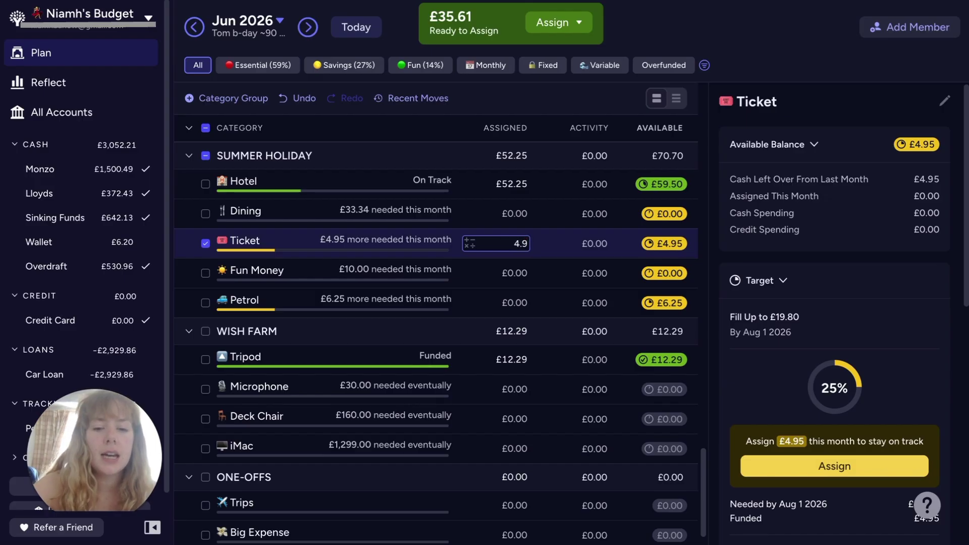
pyautogui.write('5')
pyautogui.press('Return')
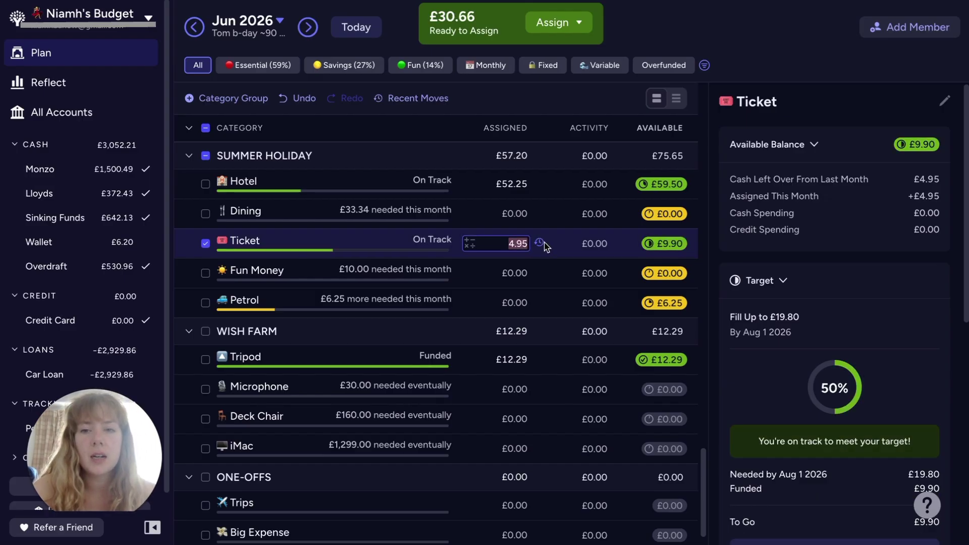
# - Assign £6.25 to Petrol in June's Summer Holiday group and clear the category selection
pyautogui.click(515, 303)
pyautogui.write('6.25')
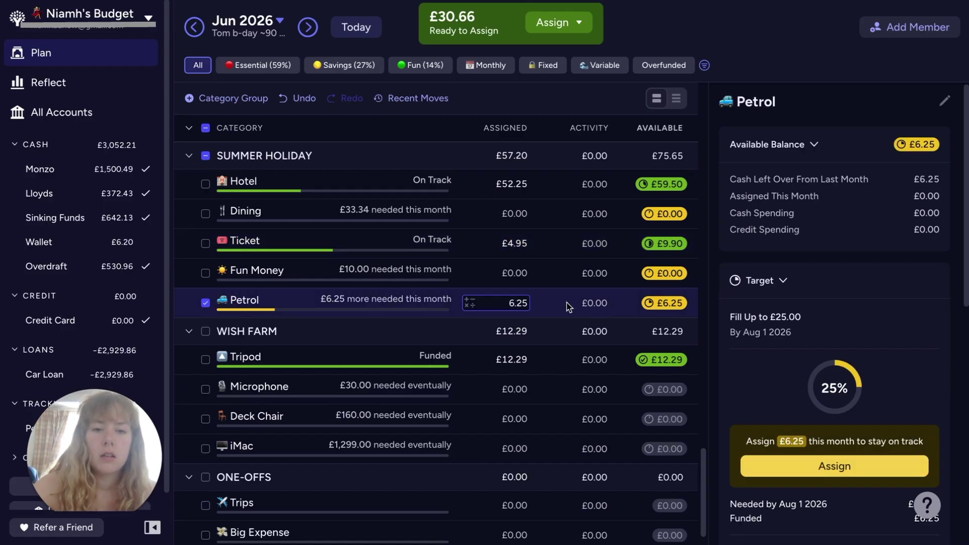
pyautogui.press('Return')
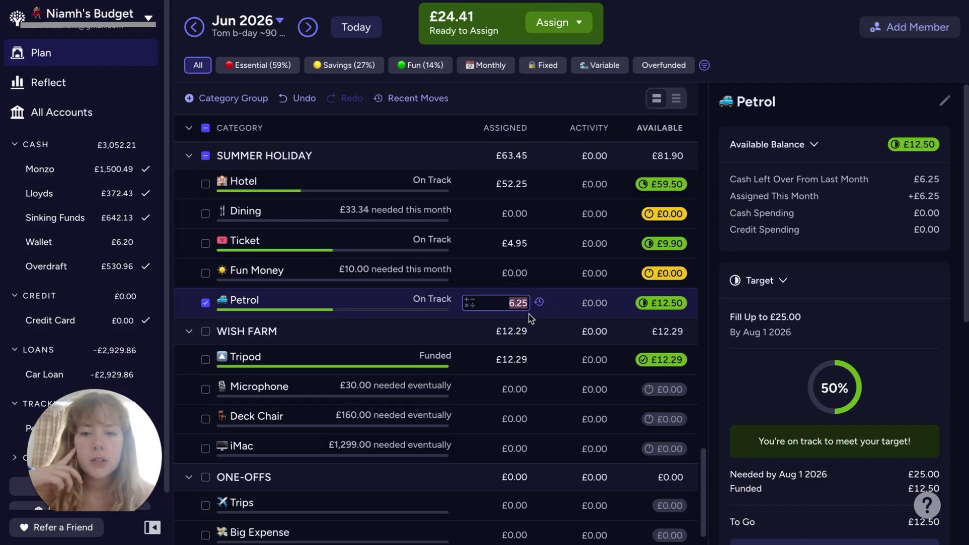
pyautogui.click(206, 305)
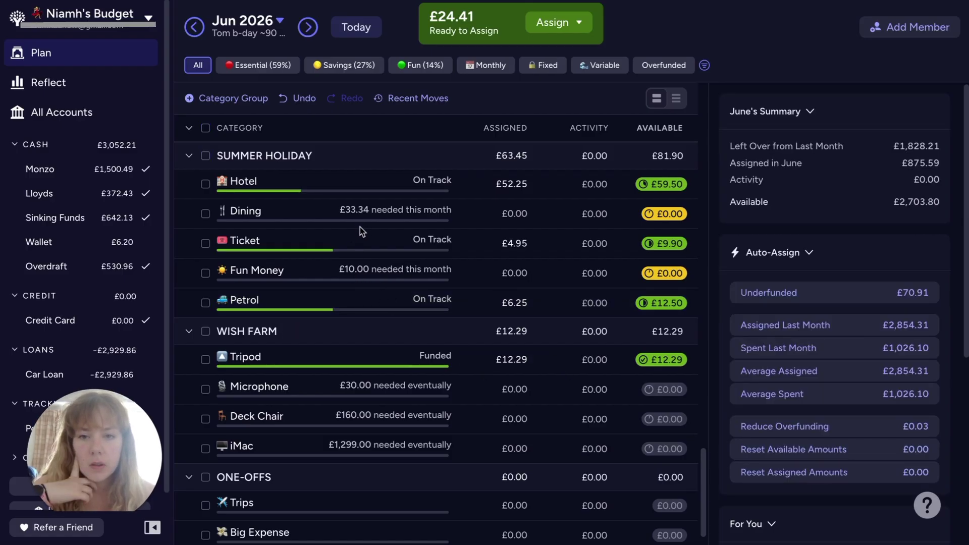
# - Assign the remaining £24.41 to Car Maintenance Fund in June's Car group and deselect the category
pyautogui.scroll(-1, 557, 338)
pyautogui.scroll(10, 556, 339)
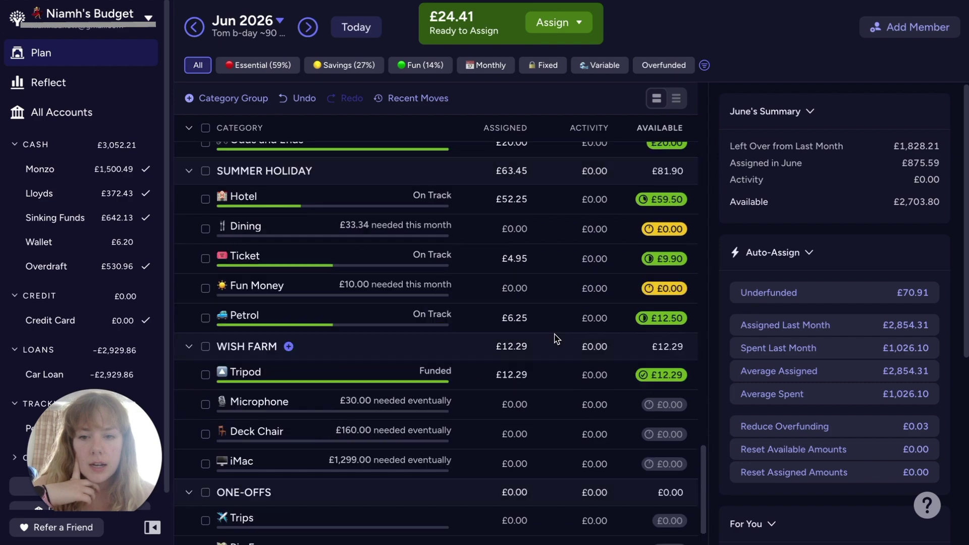
pyautogui.scroll(8, 557, 339)
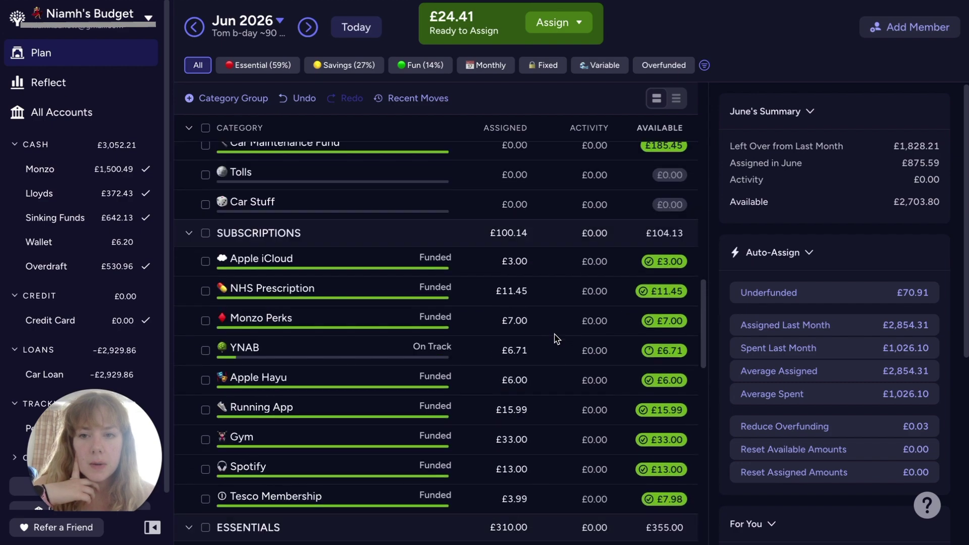
pyautogui.click(511, 263)
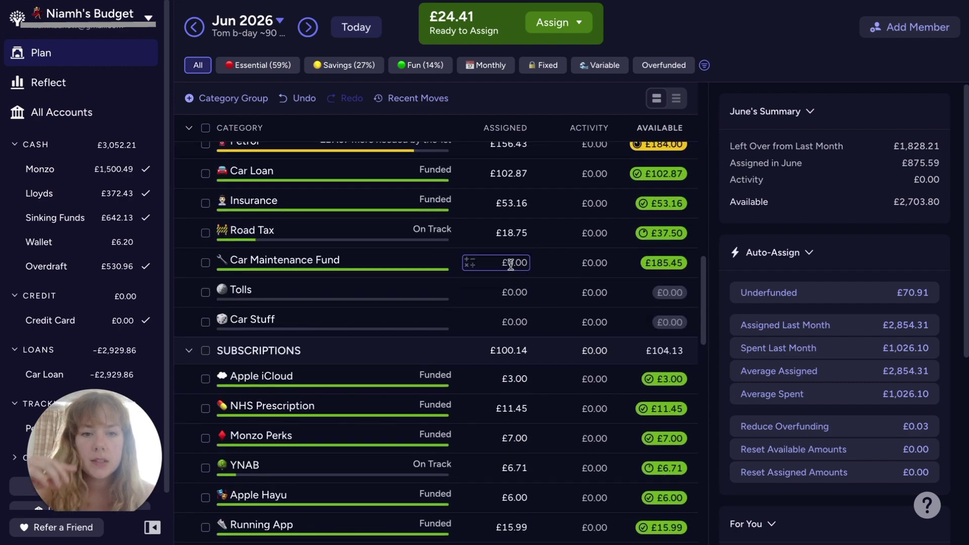
pyautogui.write('24')
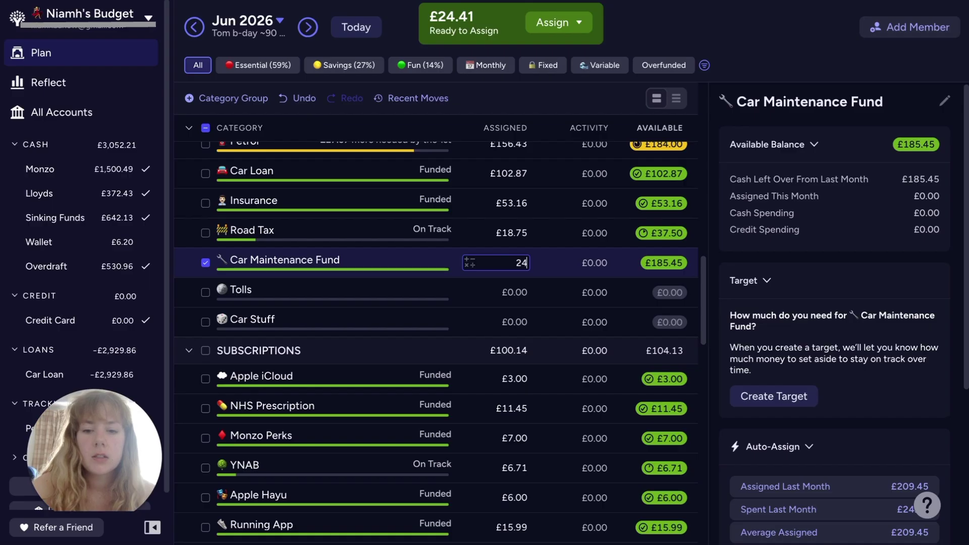
pyautogui.write('.41')
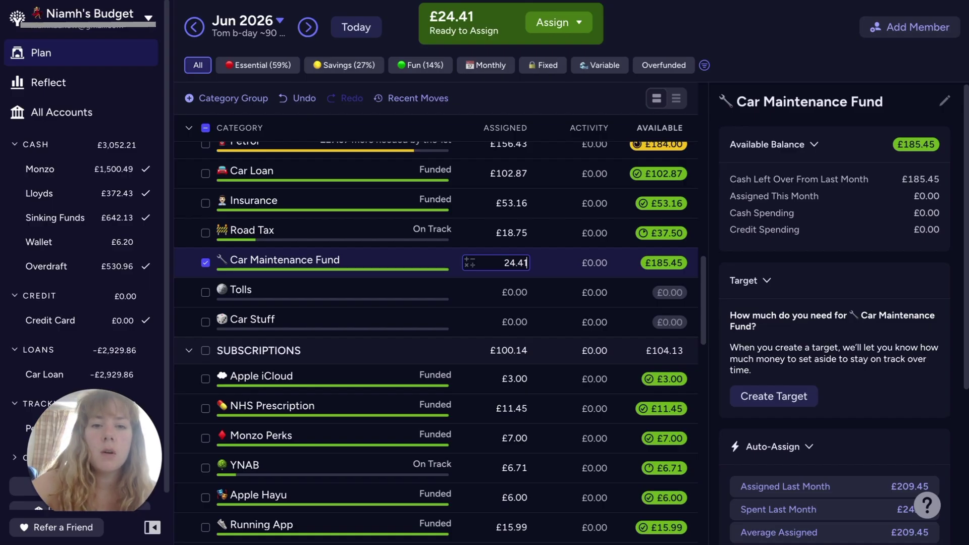
pyautogui.press('Return')
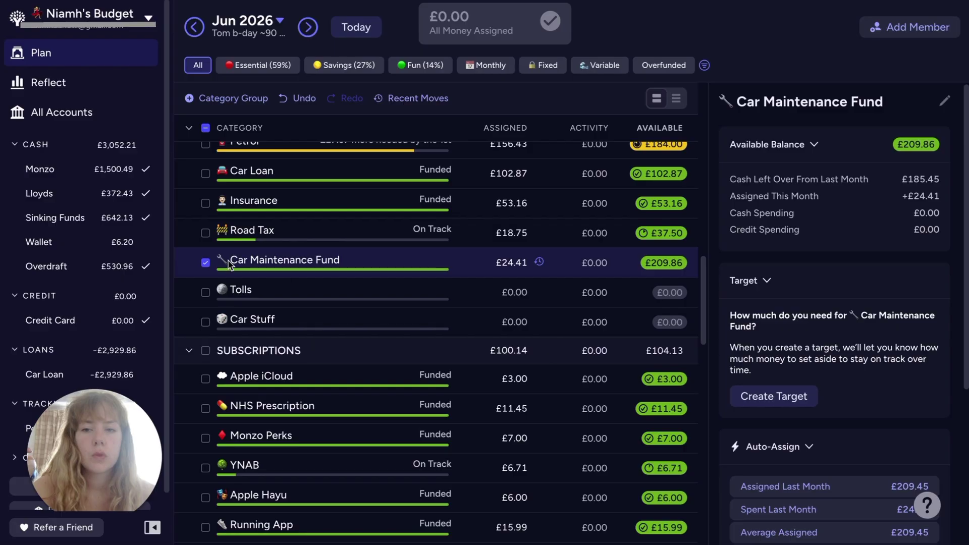
pyautogui.click(206, 263)
# - Review June's category assignments and collapse all category groups so only the group totals are listed
pyautogui.scroll(10, 451, 302)
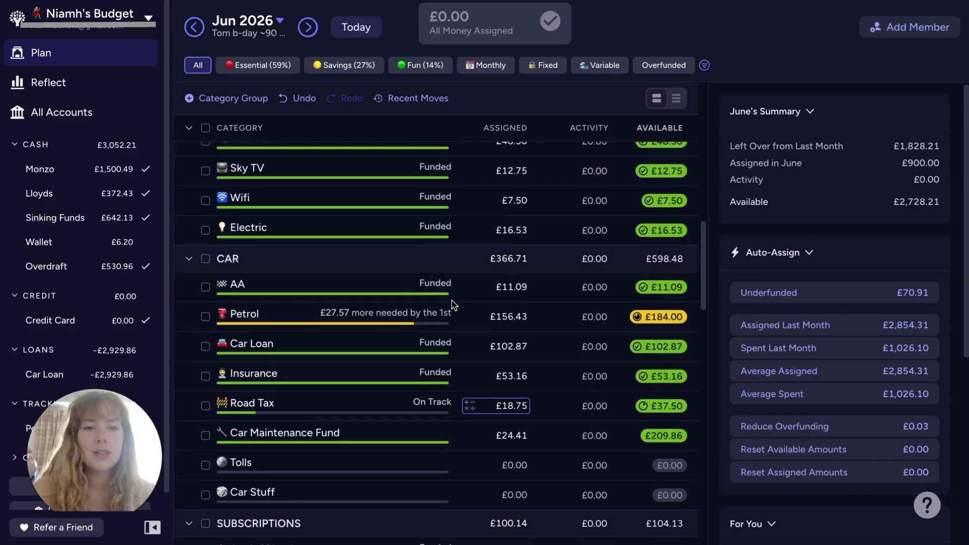
pyautogui.scroll(3, 452, 302)
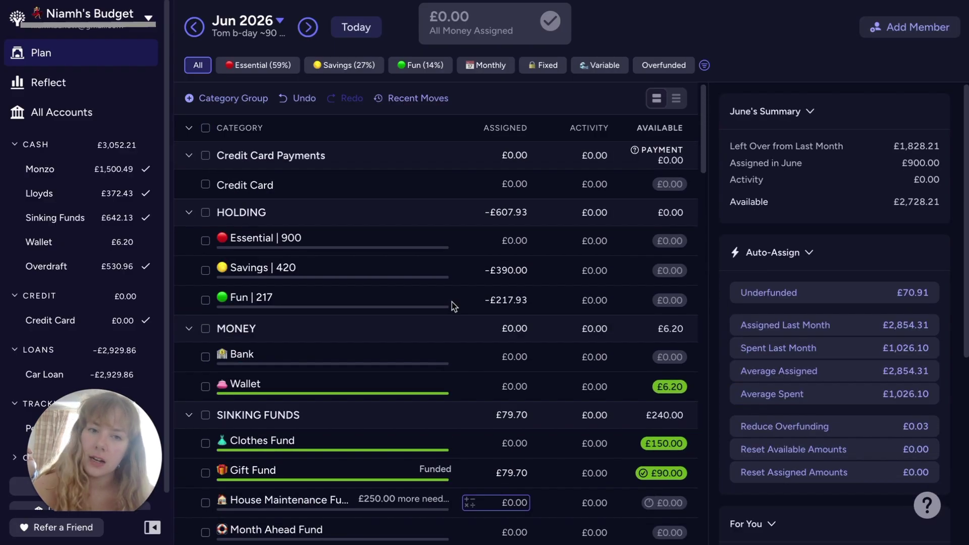
pyautogui.scroll(-2, 452, 302)
pyautogui.scroll(-8, 452, 301)
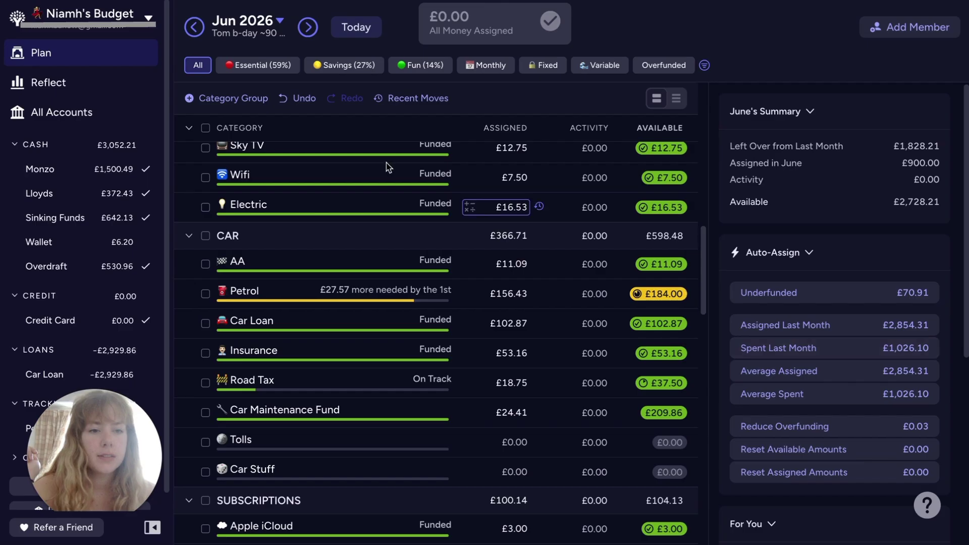
pyautogui.scroll(7, 271, 121)
pyautogui.click(187, 129)
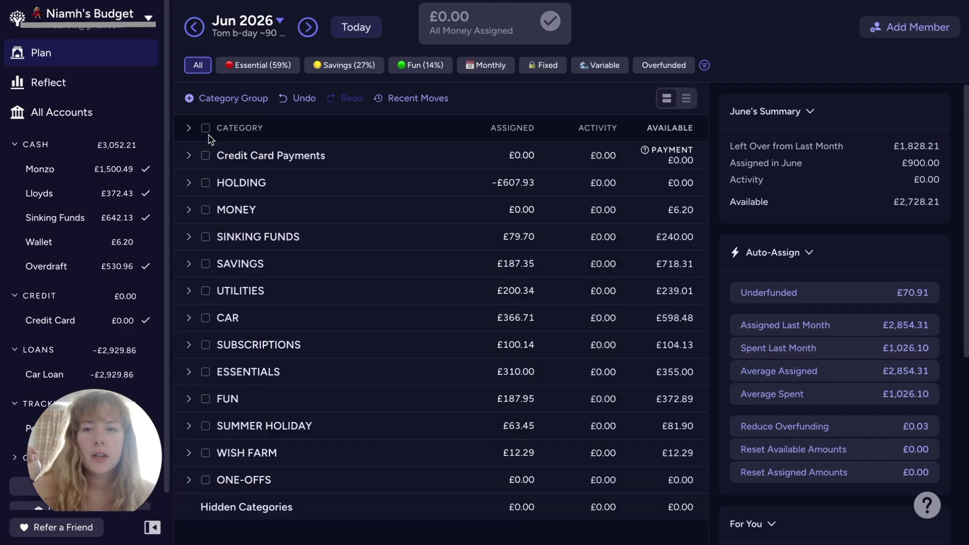
# - Review June's summary, then May's summary, targets, auto-assign figures and the amounts assigned in future months
pyautogui.scroll(-5, 834, 354)
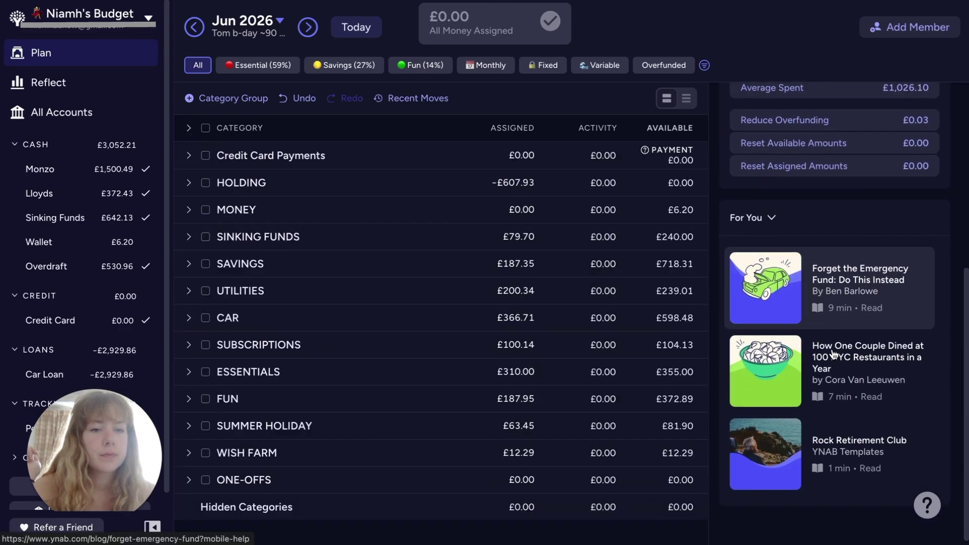
pyautogui.scroll(5, 833, 352)
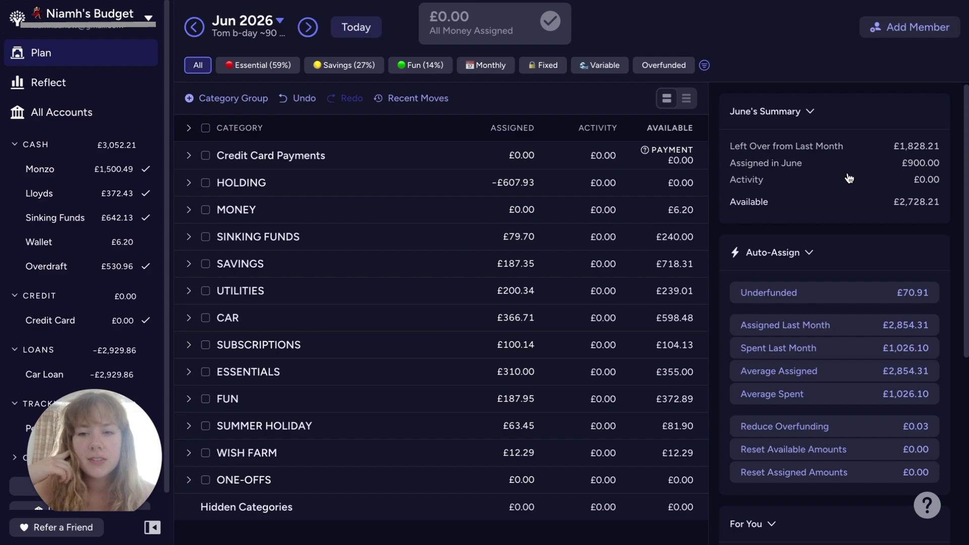
pyautogui.press('Left')
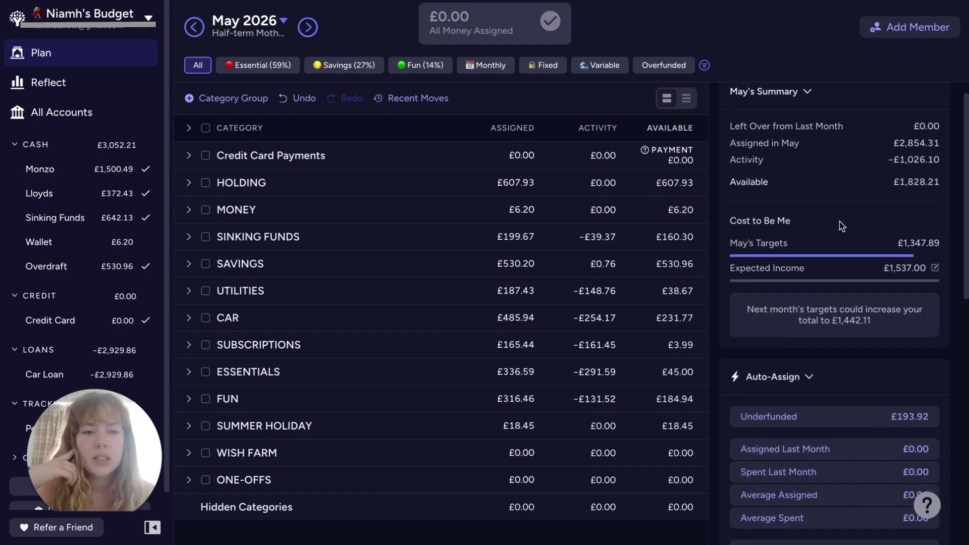
pyautogui.scroll(-2, 841, 225)
pyautogui.scroll(-1, 841, 224)
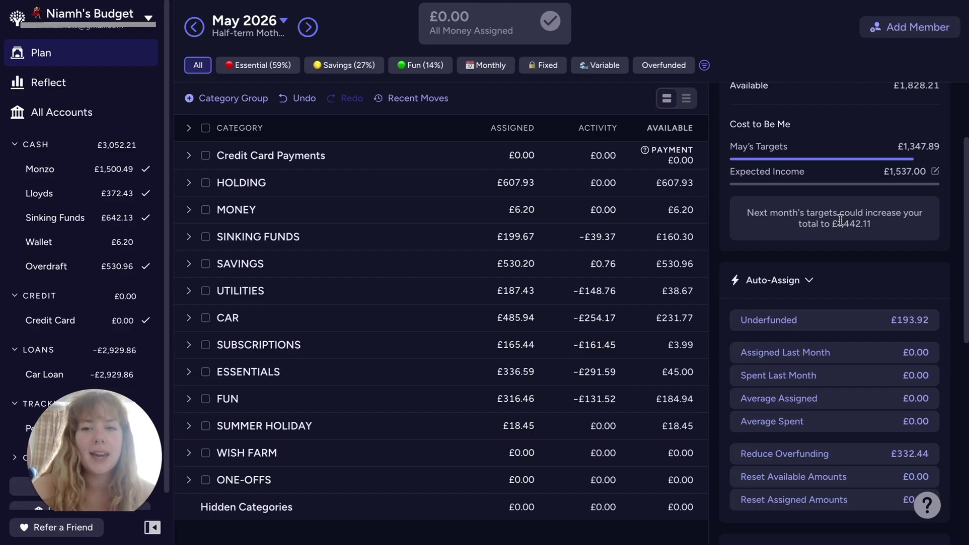
pyautogui.scroll(-1, 841, 221)
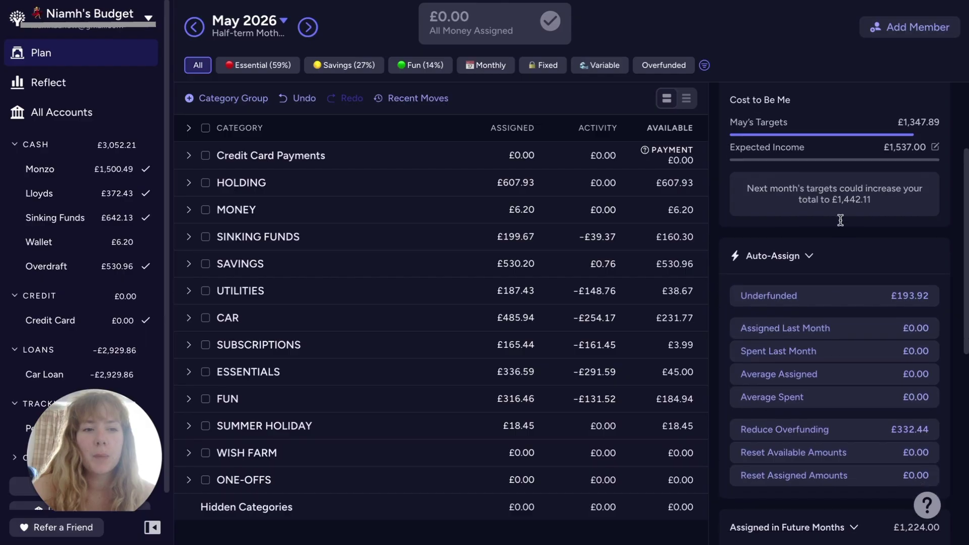
pyautogui.scroll(-6, 841, 223)
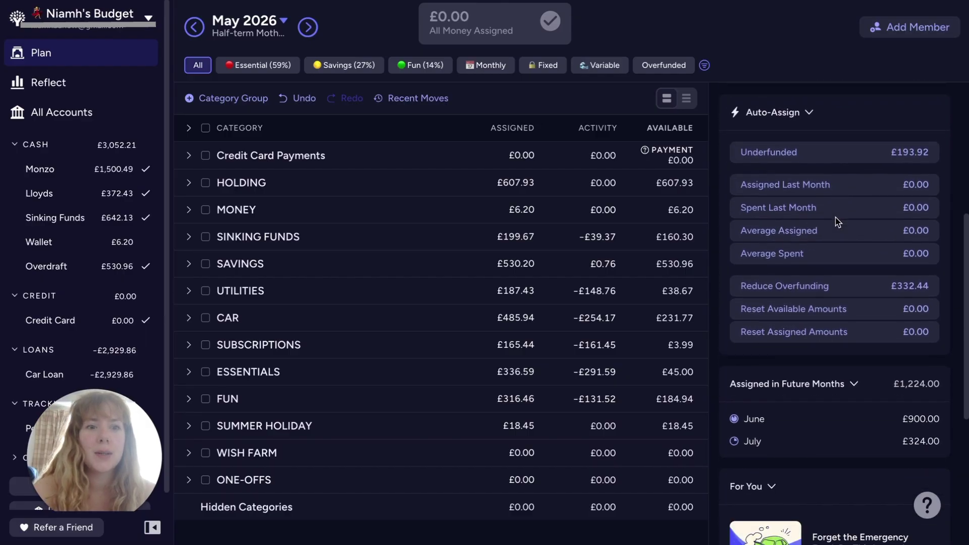
pyautogui.scroll(-2, 838, 222)
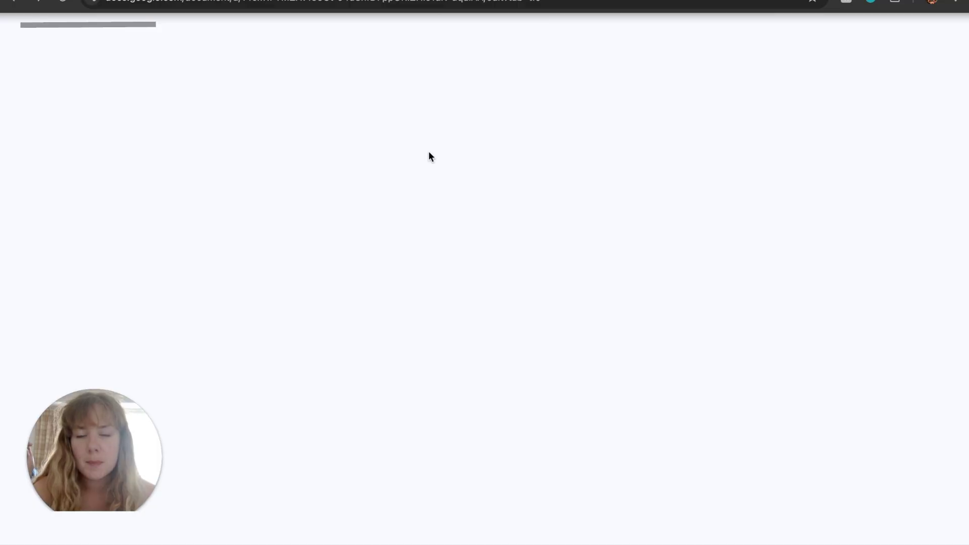
# - In the Financial Planner 2026 document, tick off the car loan and Savings/Sinking funds items in the Payday Routine checklist
pyautogui.scroll(1, 554, 277)
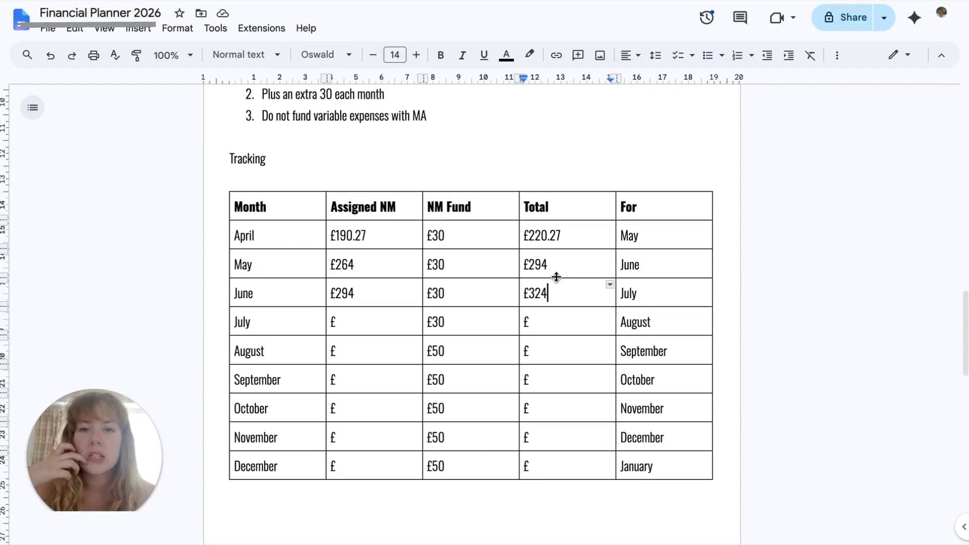
pyautogui.scroll(8, 556, 277)
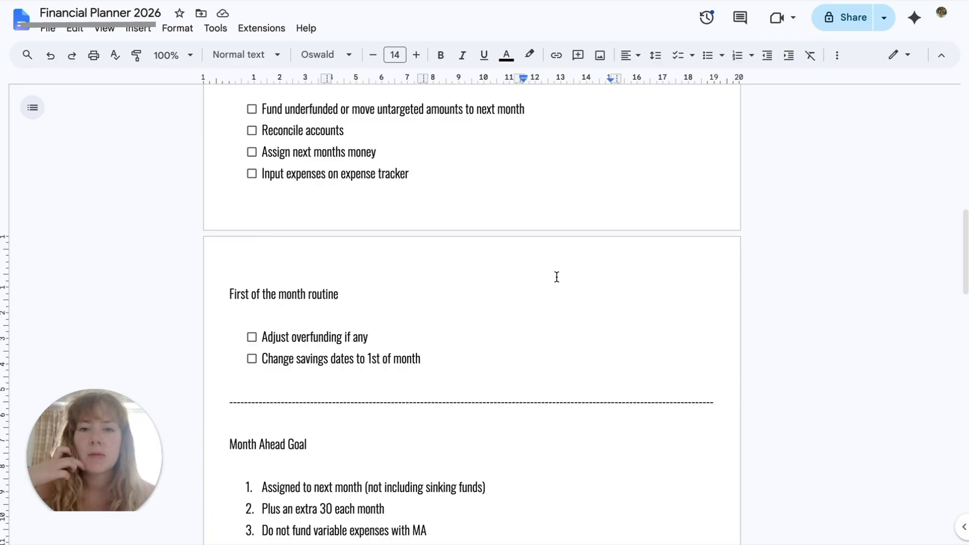
pyautogui.scroll(6, 555, 275)
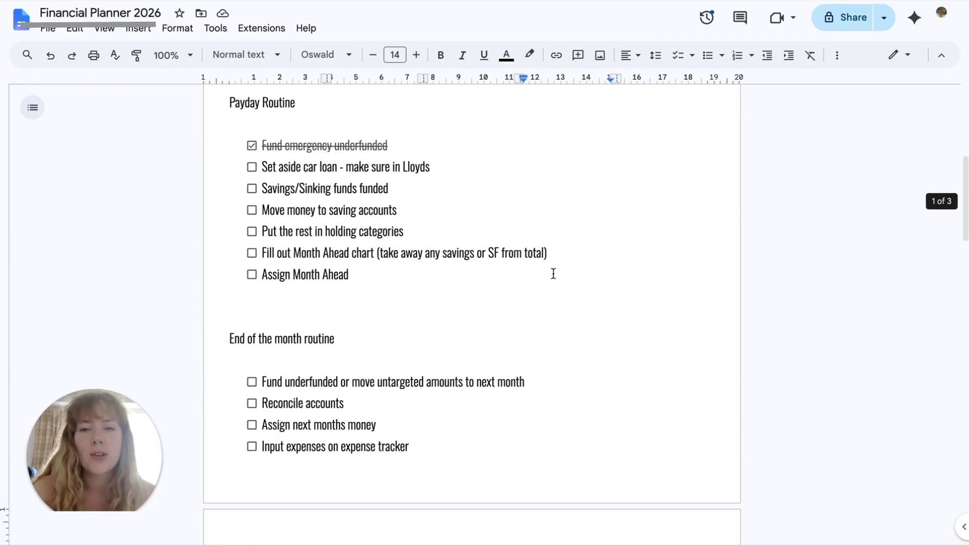
pyautogui.scroll(2, 497, 251)
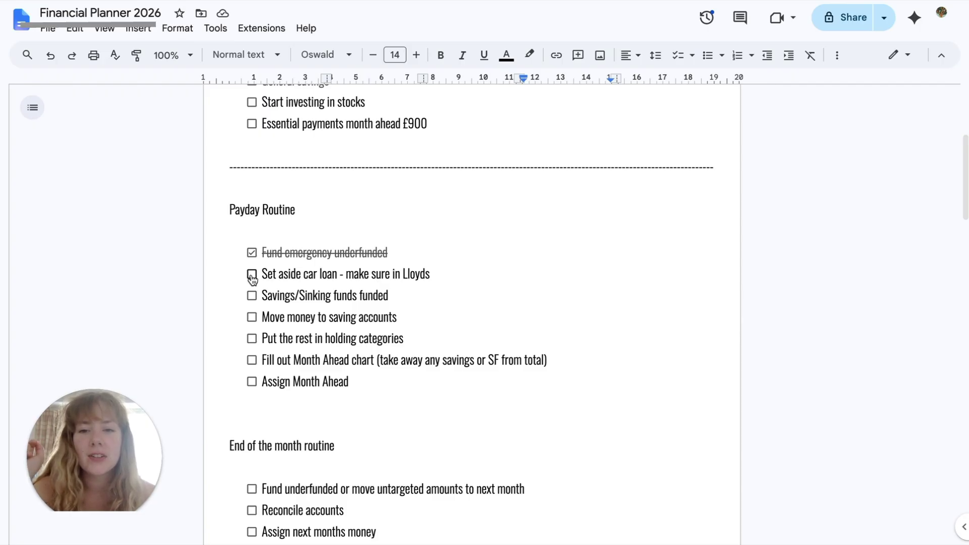
pyautogui.scroll(3, 448, 256)
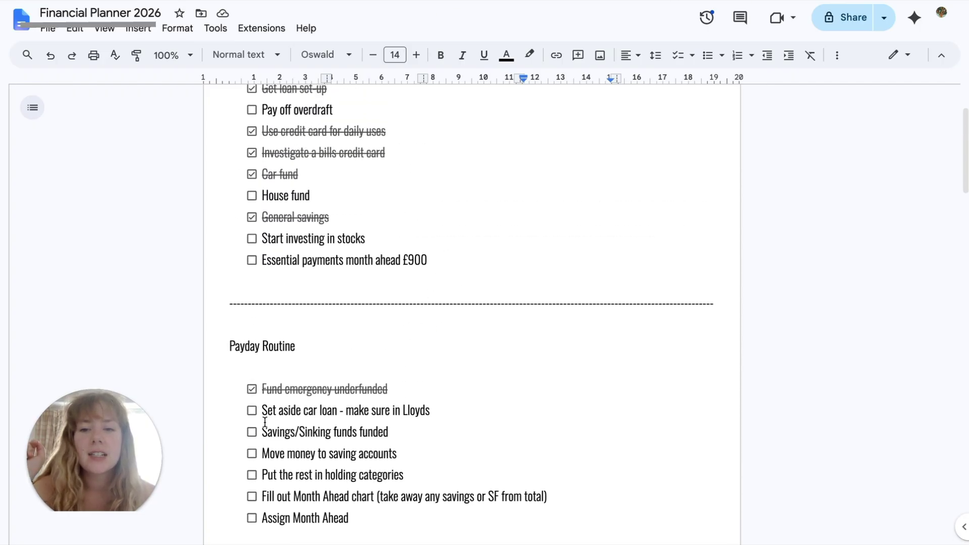
pyautogui.scroll(2, 398, 337)
pyautogui.scroll(-5, 399, 337)
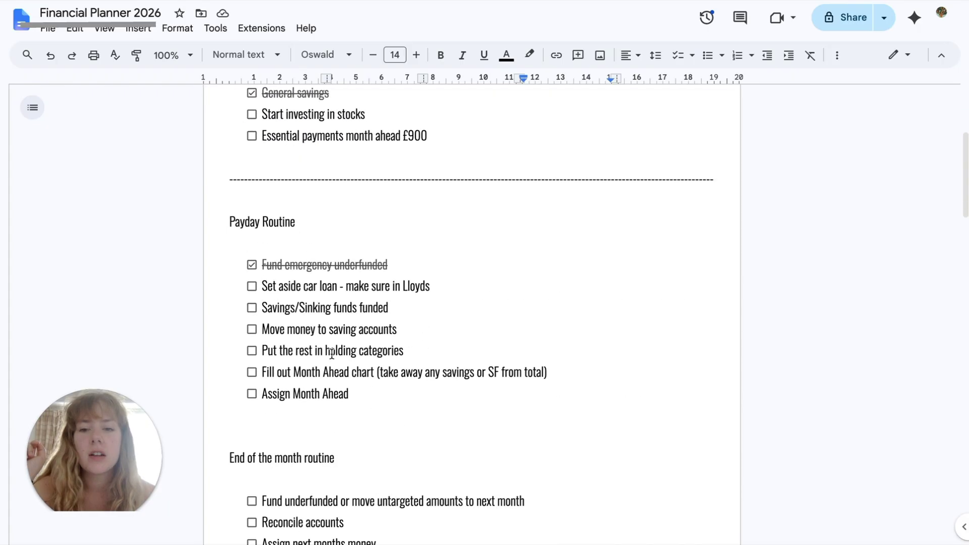
pyautogui.click(251, 286)
pyautogui.scroll(-2, 294, 238)
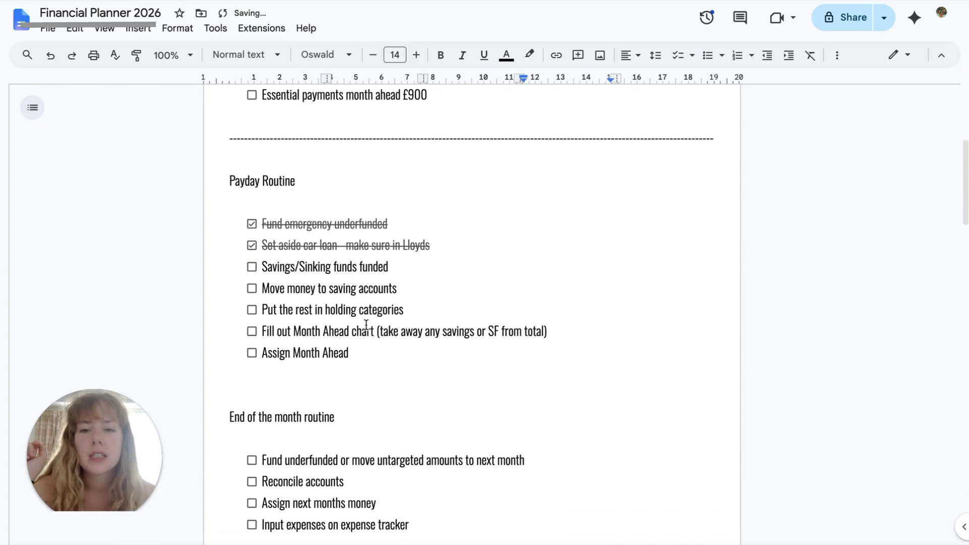
pyautogui.click(252, 240)
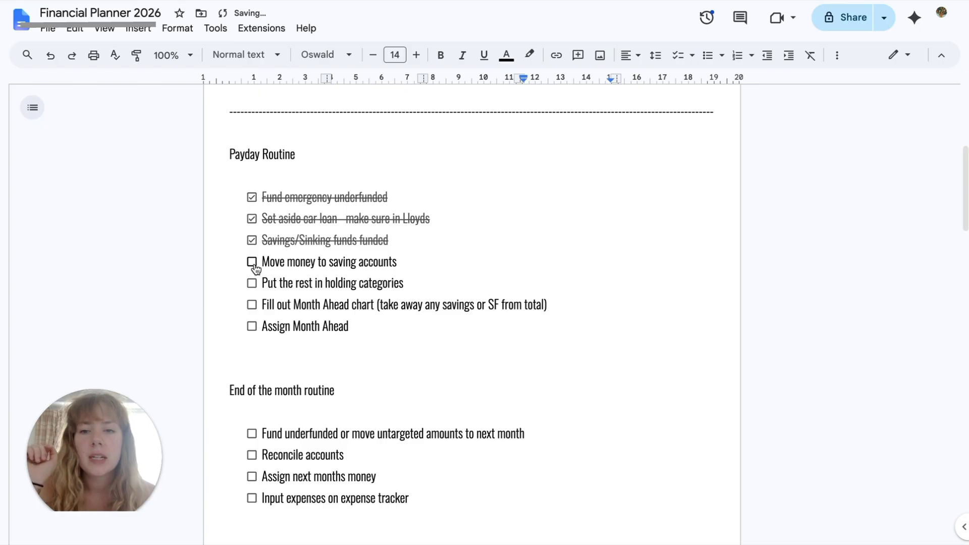
# - Tick off the holding categories, Month Ahead chart and Assign Month Ahead items in the Payday Routine, leaving the savings transfer unticked
pyautogui.scroll(-1, 268, 268)
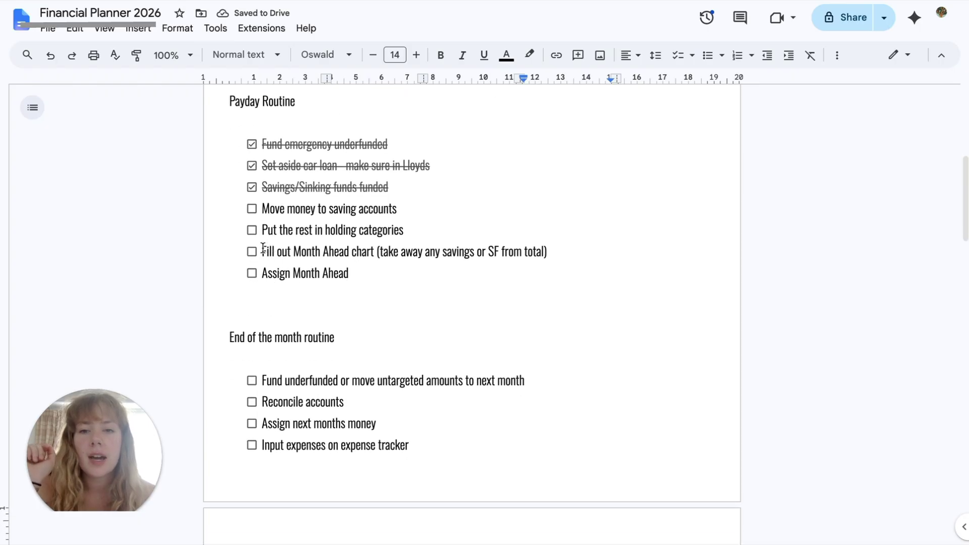
pyautogui.click(252, 230)
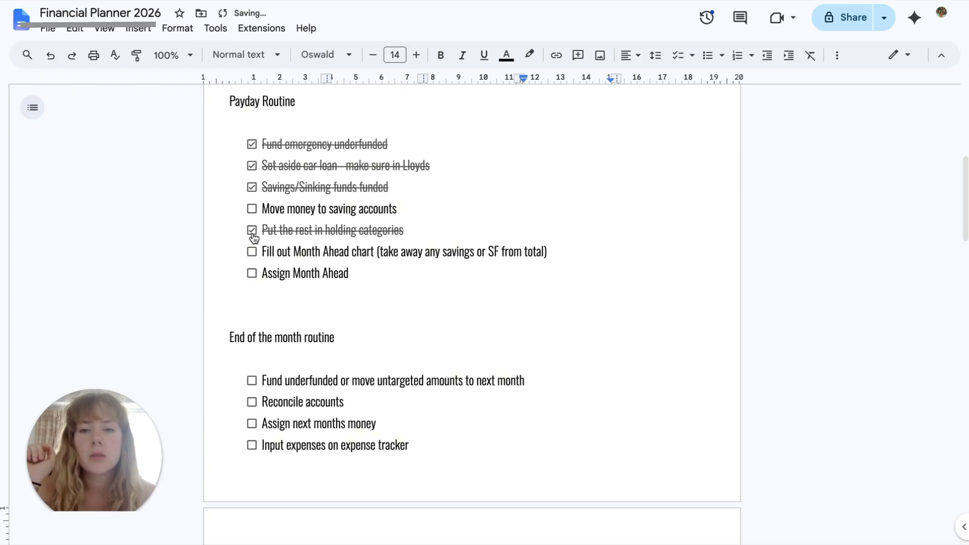
pyautogui.scroll(-1, 325, 238)
pyautogui.scroll(-2, 325, 238)
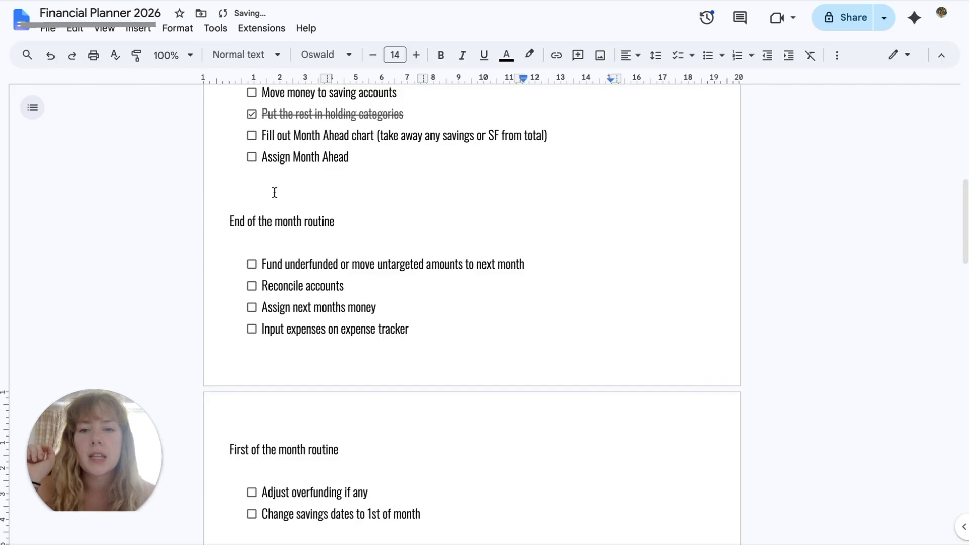
pyautogui.click(252, 135)
pyautogui.click(254, 158)
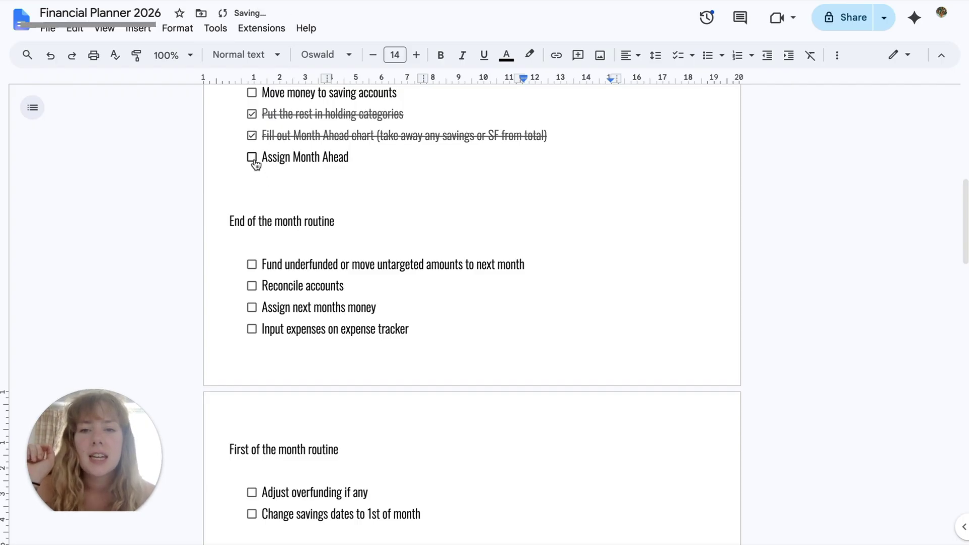
# - Tick off the underfunded, Reconcile accounts and Assign next months money items in the End of the month routine
pyautogui.scroll(-3, 442, 210)
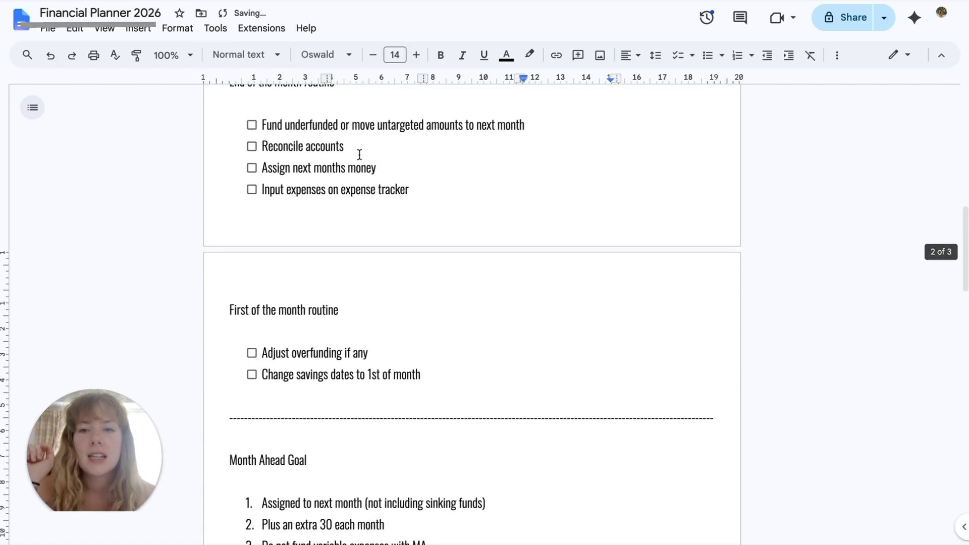
pyautogui.click(253, 127)
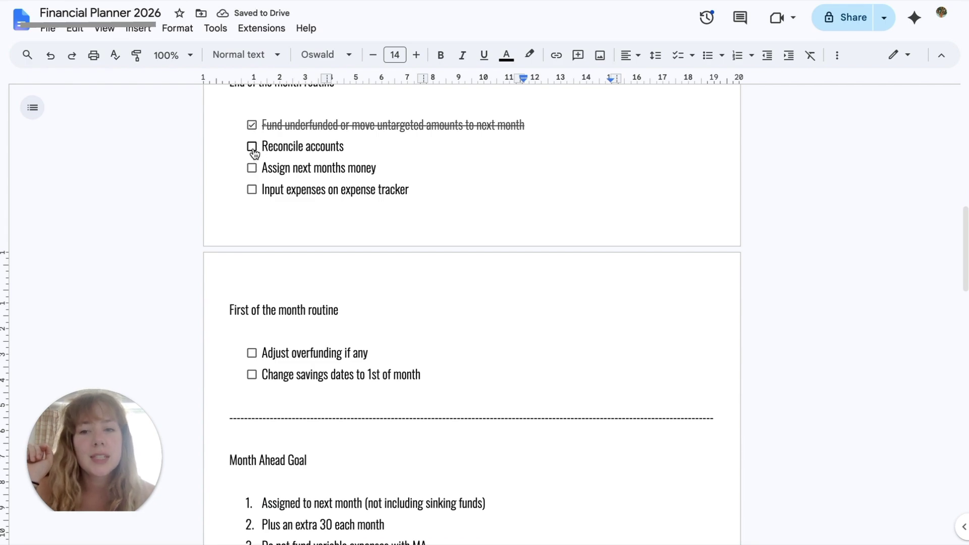
pyautogui.click(253, 149)
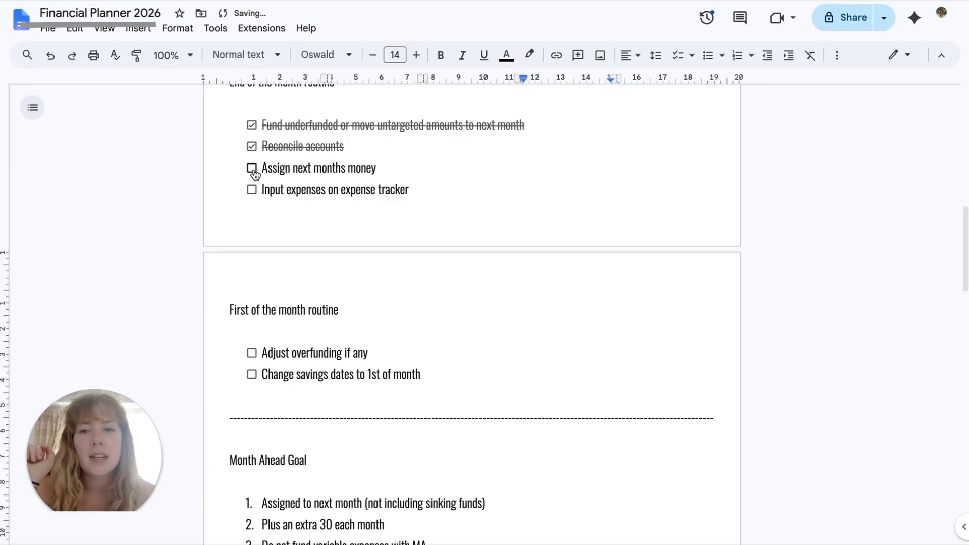
pyautogui.click(254, 171)
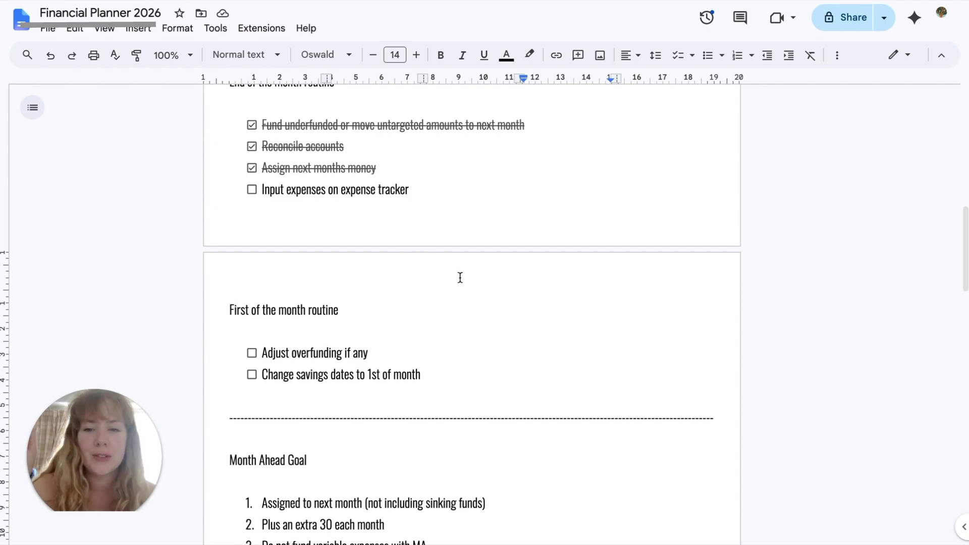
# - Review the First of the month routine and the Month Ahead tracking table, then return to the May 2026 plan in YNAB
pyautogui.scroll(-1, 460, 277)
pyautogui.scroll(-3, 439, 252)
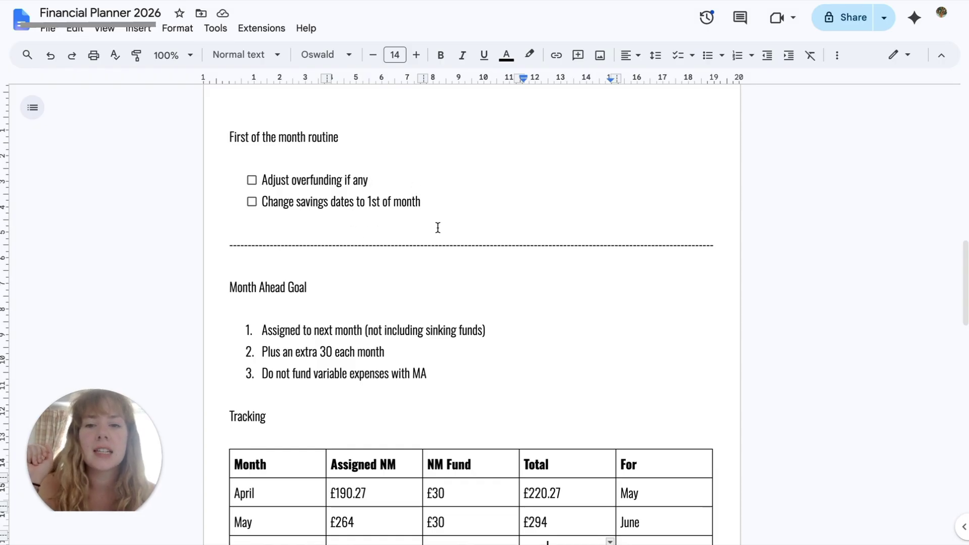
pyautogui.scroll(-3, 438, 228)
pyautogui.scroll(3, 316, 151)
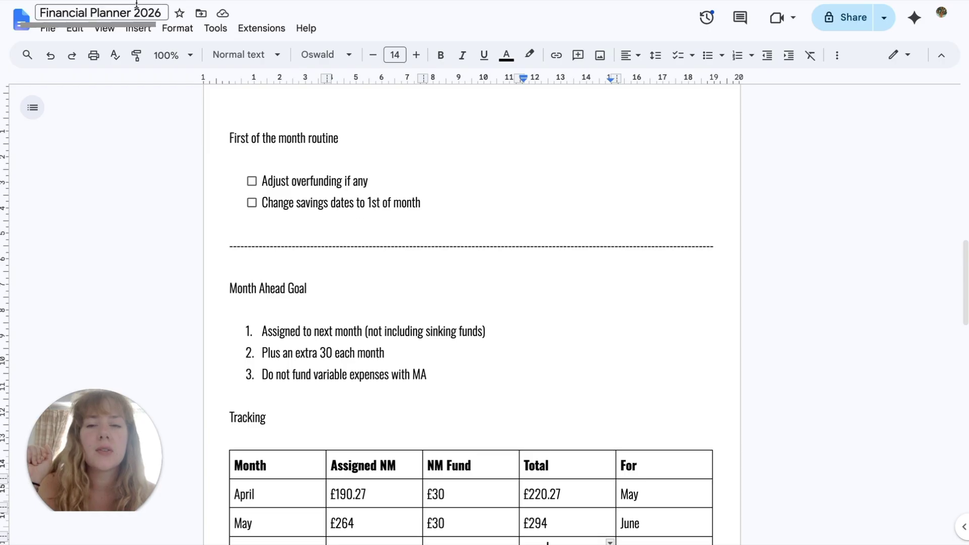
pyautogui.scroll(-4, 552, 256)
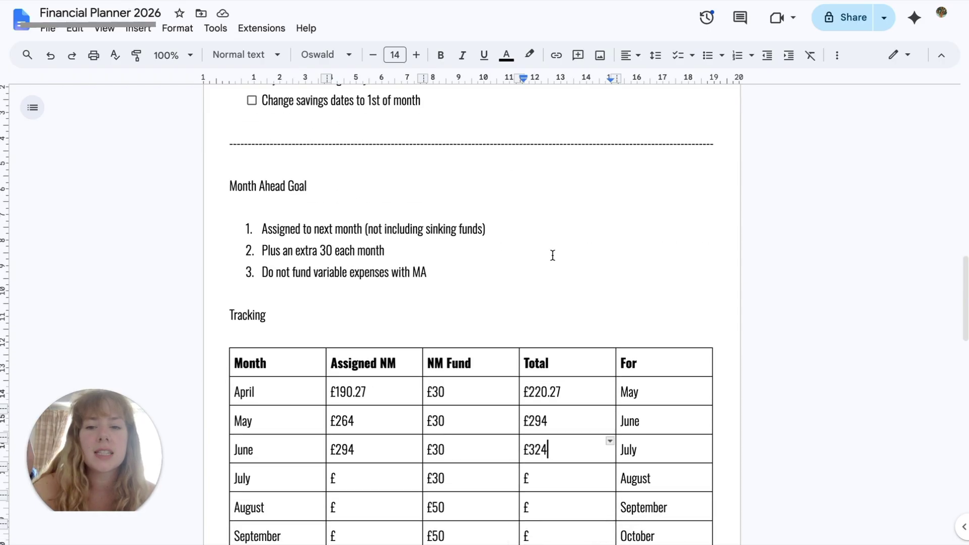
pyautogui.scroll(-3, 552, 256)
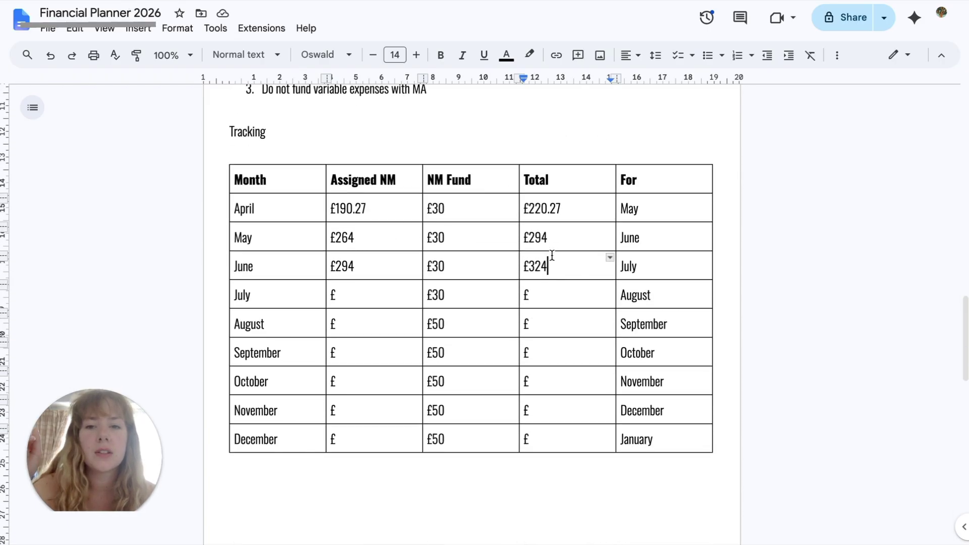
pyautogui.scroll(-1, 530, 247)
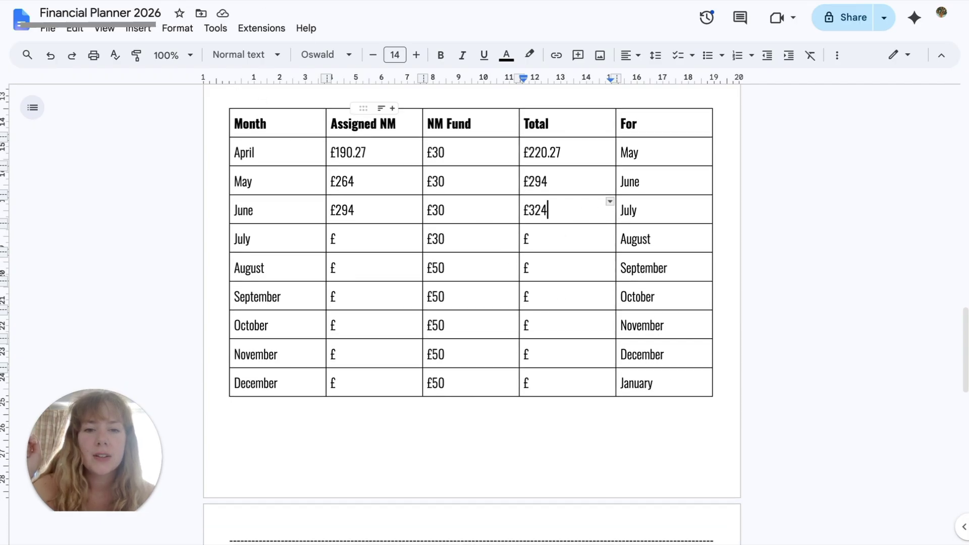
pyautogui.hotkey('ctrl', 'Tab')
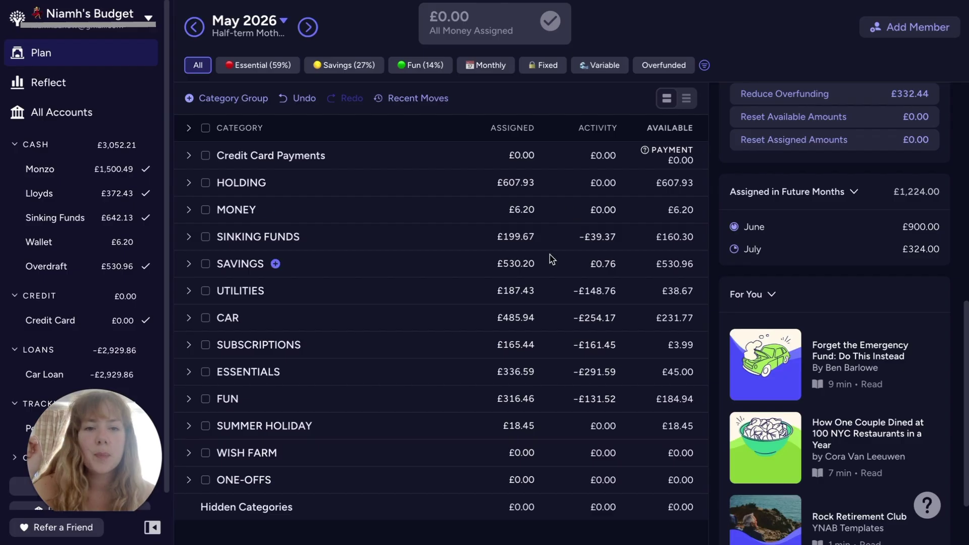